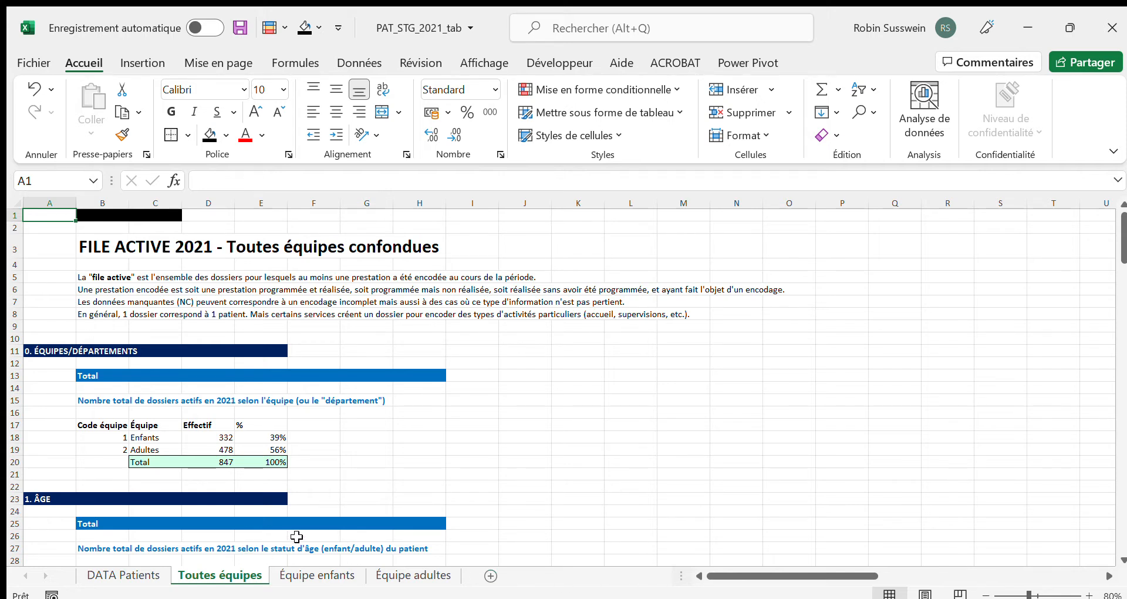
Look over the patient records on the DATA Patients sheet and the statistics tables on the Toutes équipes sheet
click(96, 574)
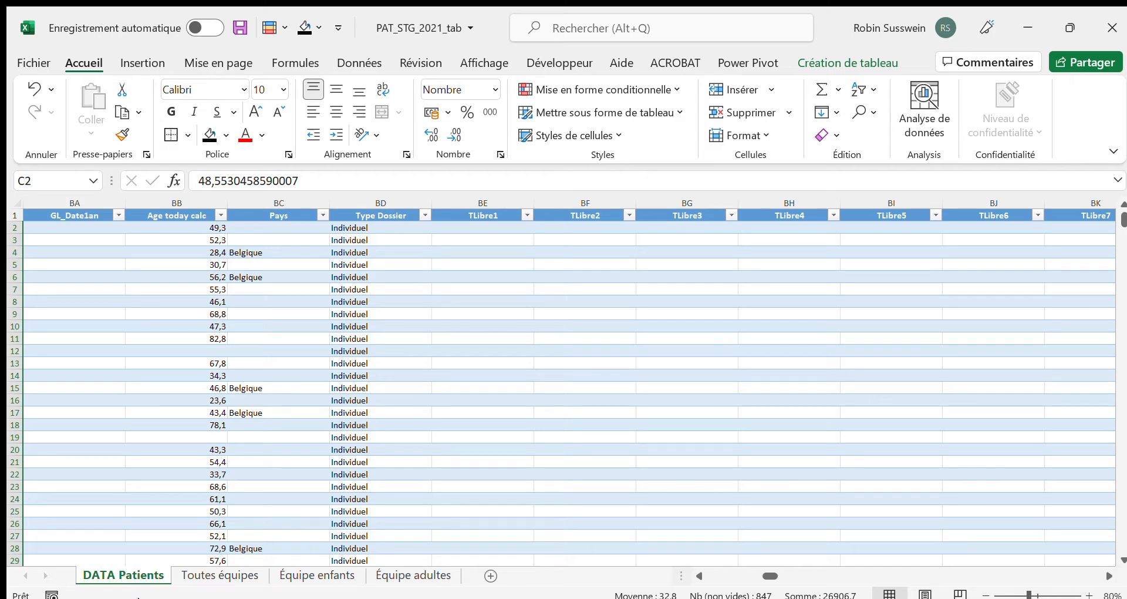
click(192, 578)
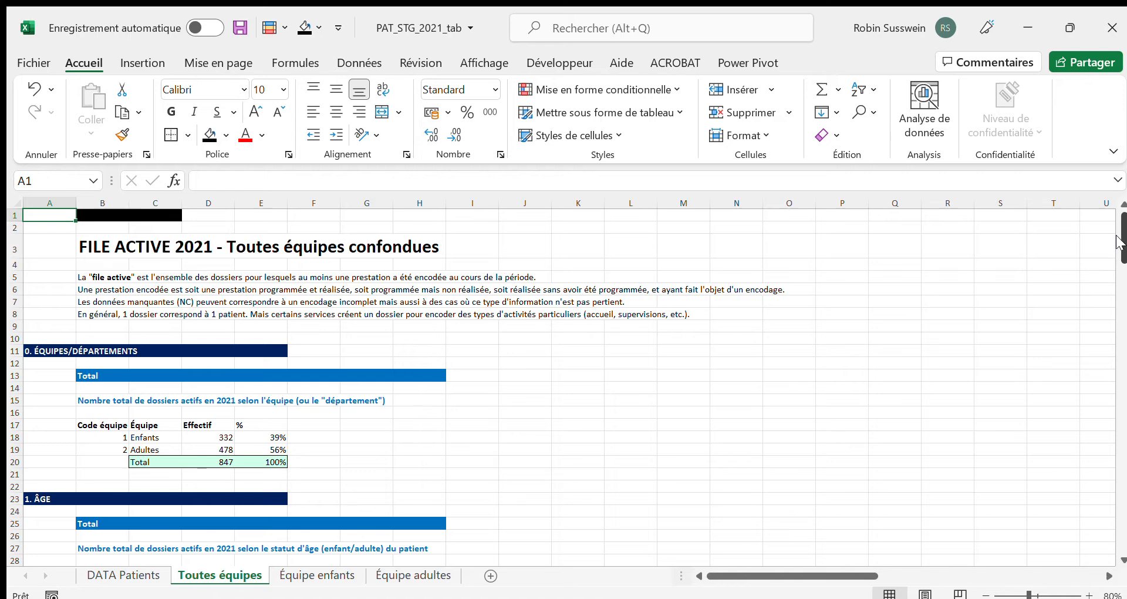
drag(1118, 243, 1093, 233)
Inspect the Enfants, Adultes and Total count formulas in the team table of the Toutes équipes sheet
drag(206, 439, 209, 450)
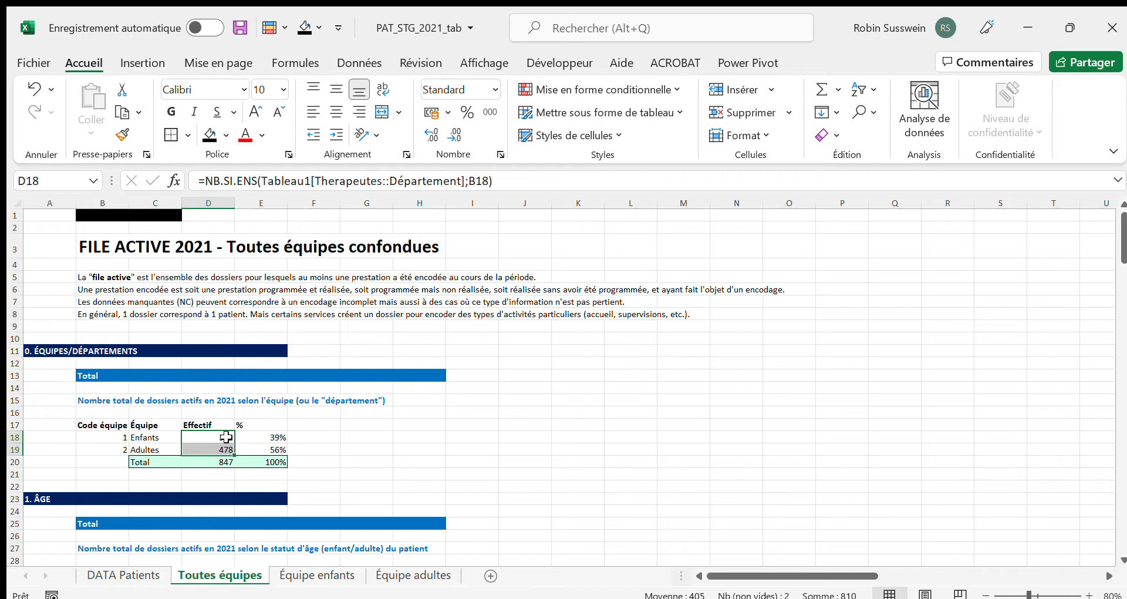
click(213, 437)
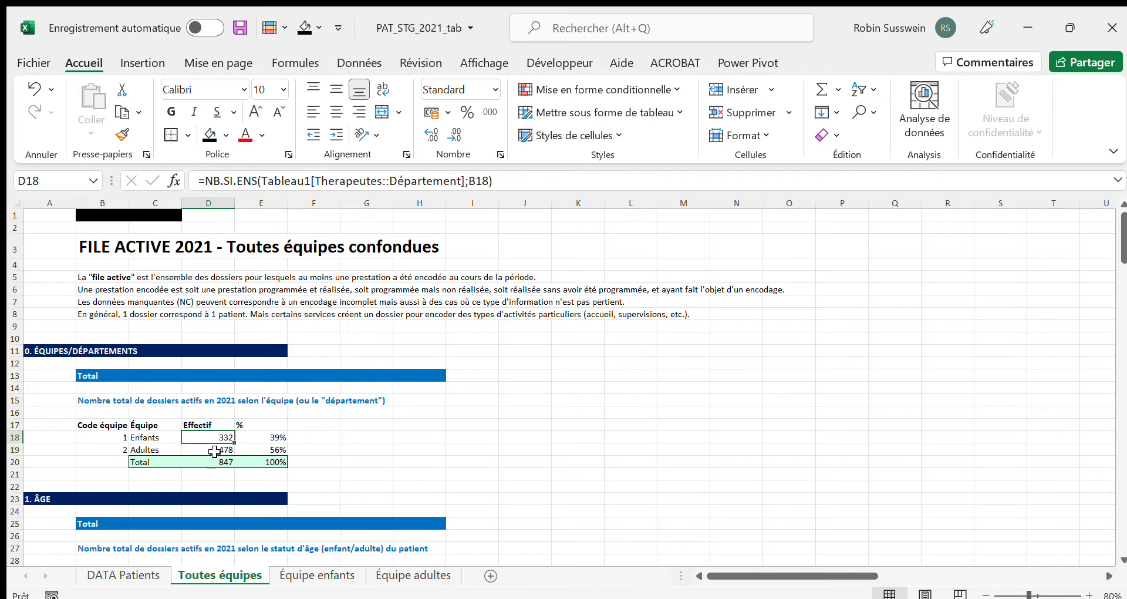
ctrl+click(216, 451)
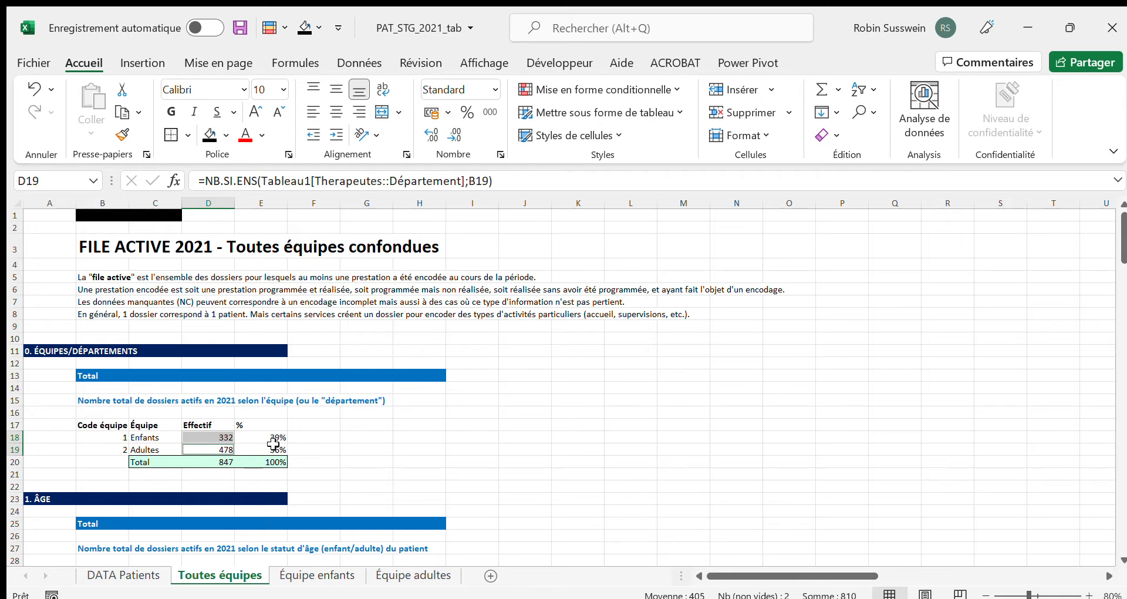
click(211, 462)
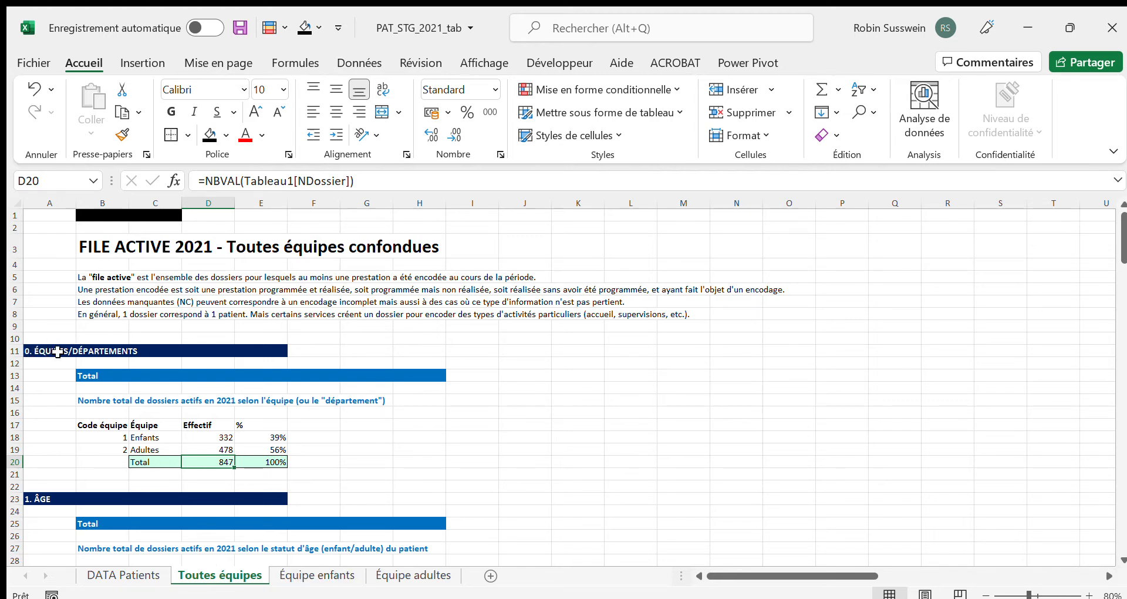
Inspect each team's own count formula in the highlighted row of the Équipe enfants and Équipe adultes sheets
click(311, 578)
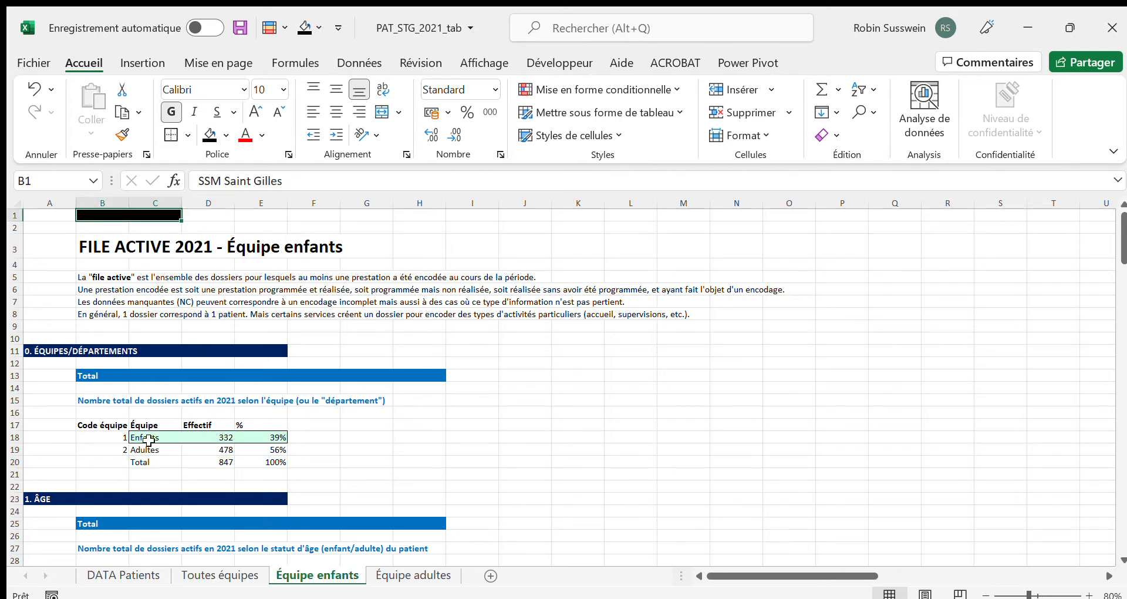
click(218, 439)
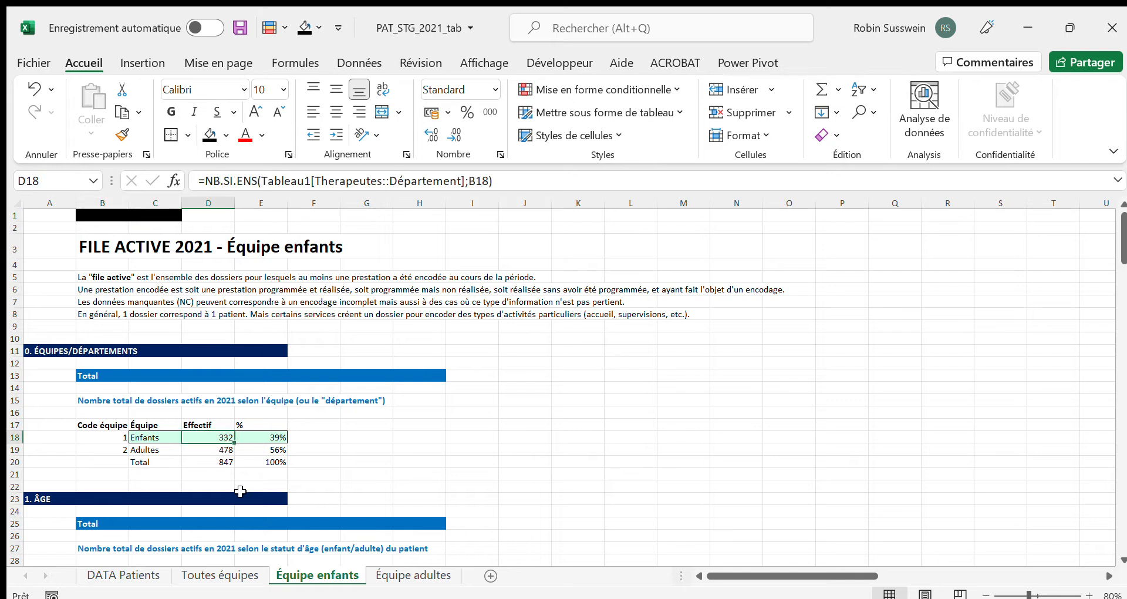
click(404, 576)
click(220, 451)
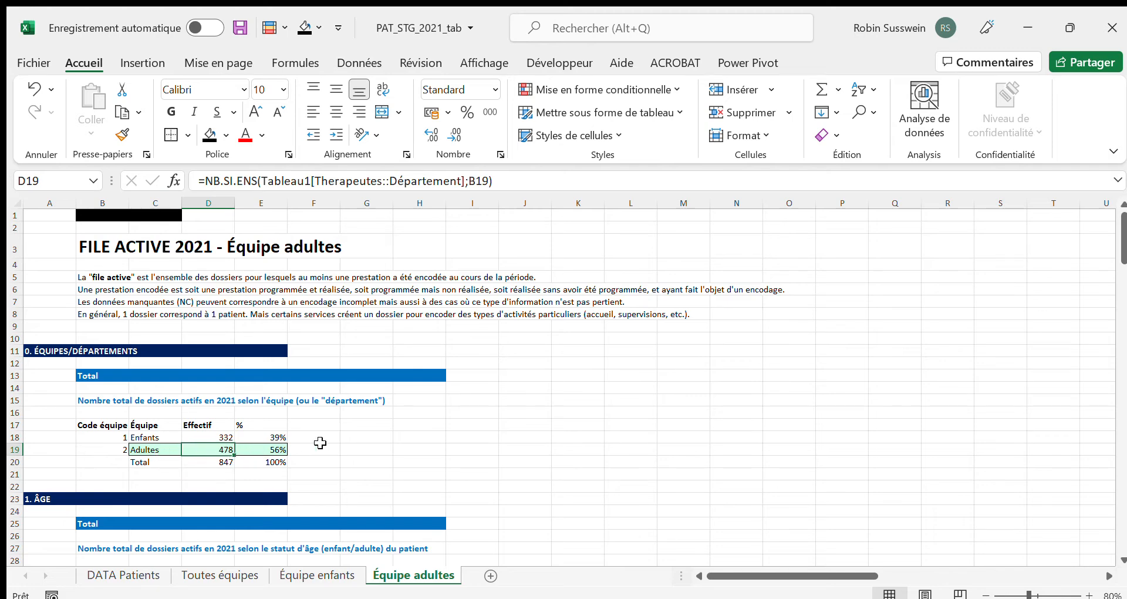
Examine the Équipe adultes tables from age to file opening year, checking the overall totals by age status and by opening year
scroll(320, 443, down, 6)
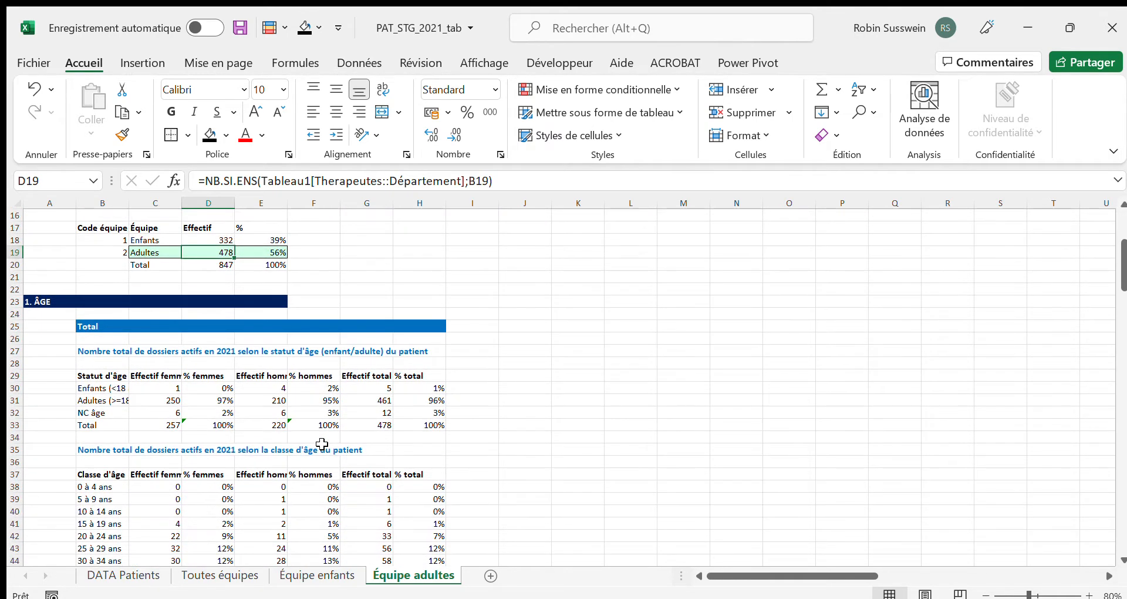
scroll(322, 443, down, 1)
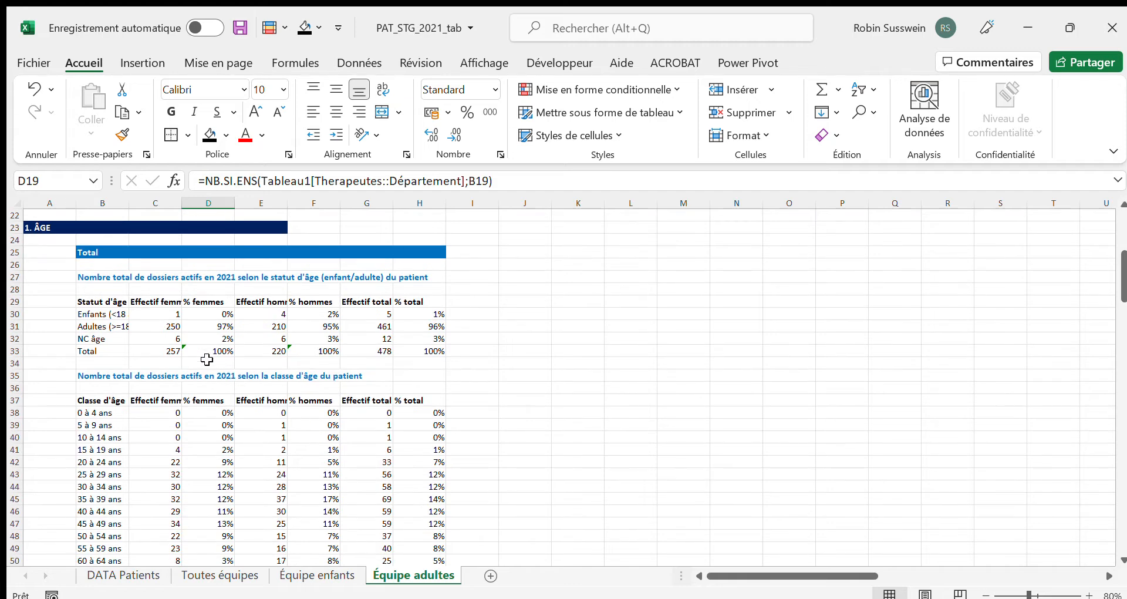
click(381, 351)
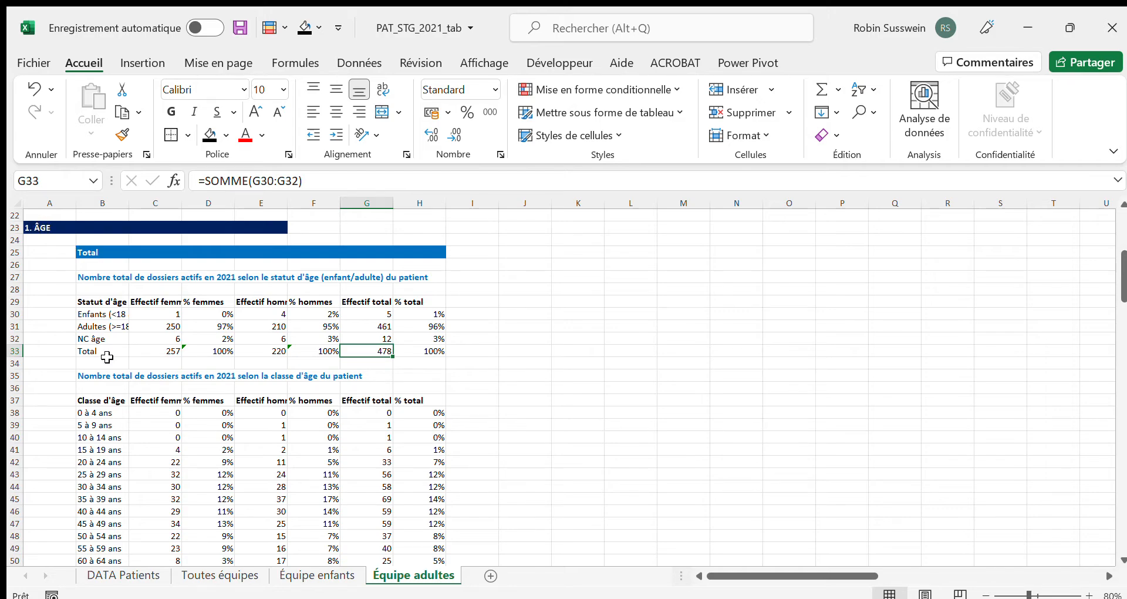
scroll(108, 357, down, 10)
scroll(84, 390, down, 11)
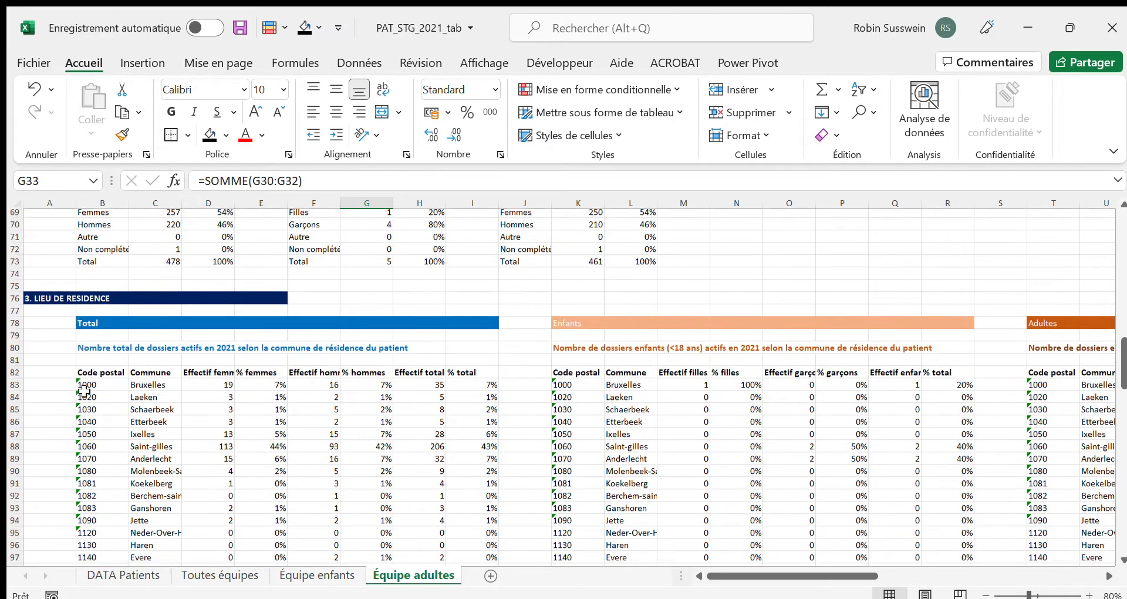
scroll(84, 390, down, 13)
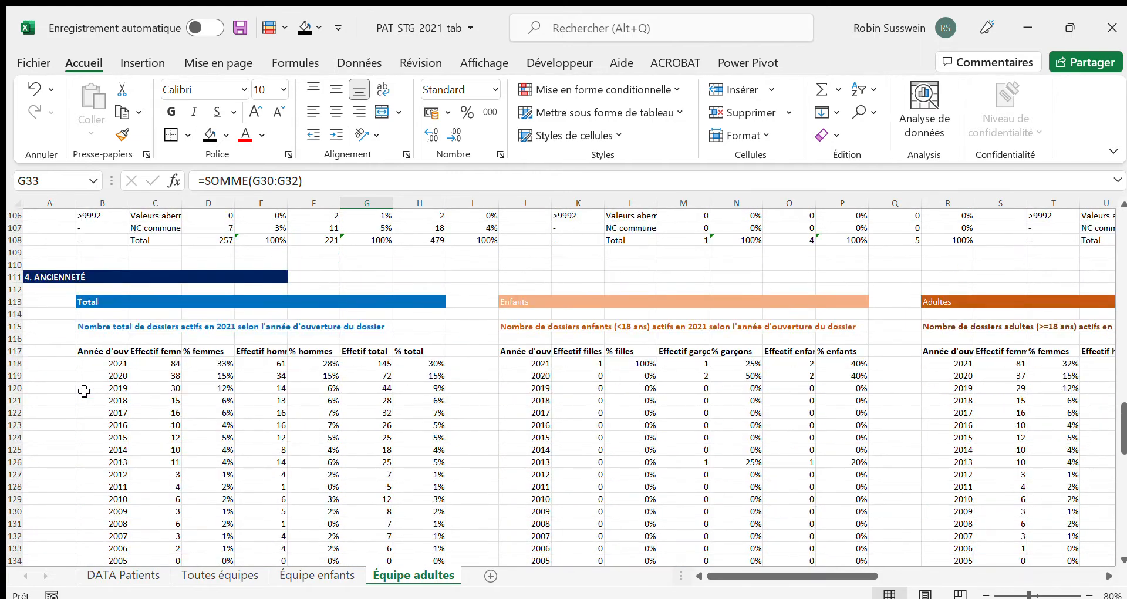
scroll(84, 390, down, 1)
click(370, 523)
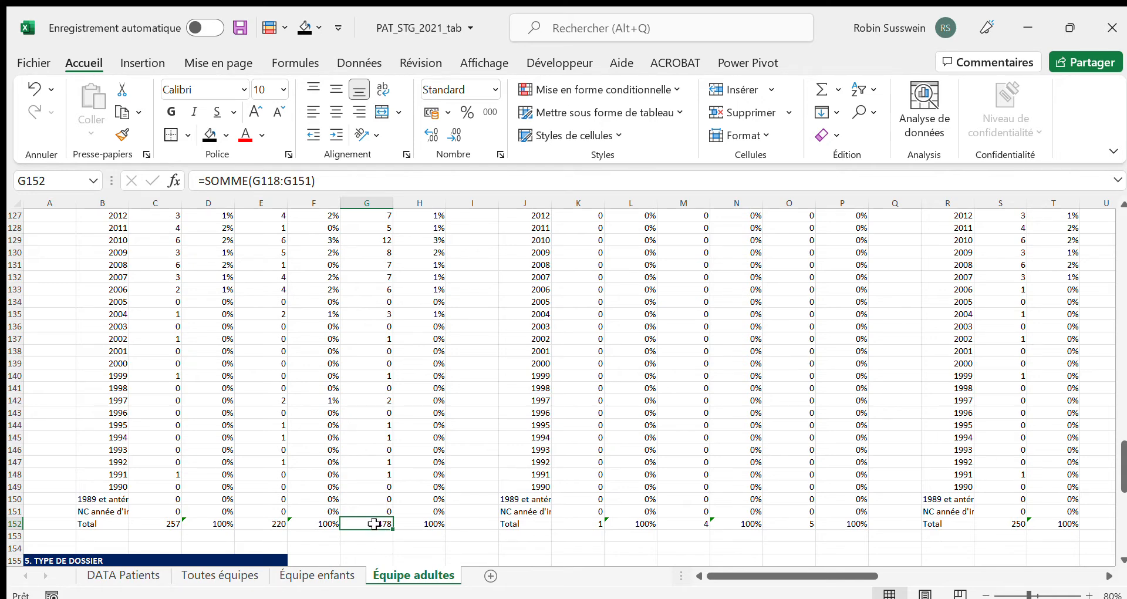
scroll(352, 460, up, 12)
scroll(353, 461, up, 11)
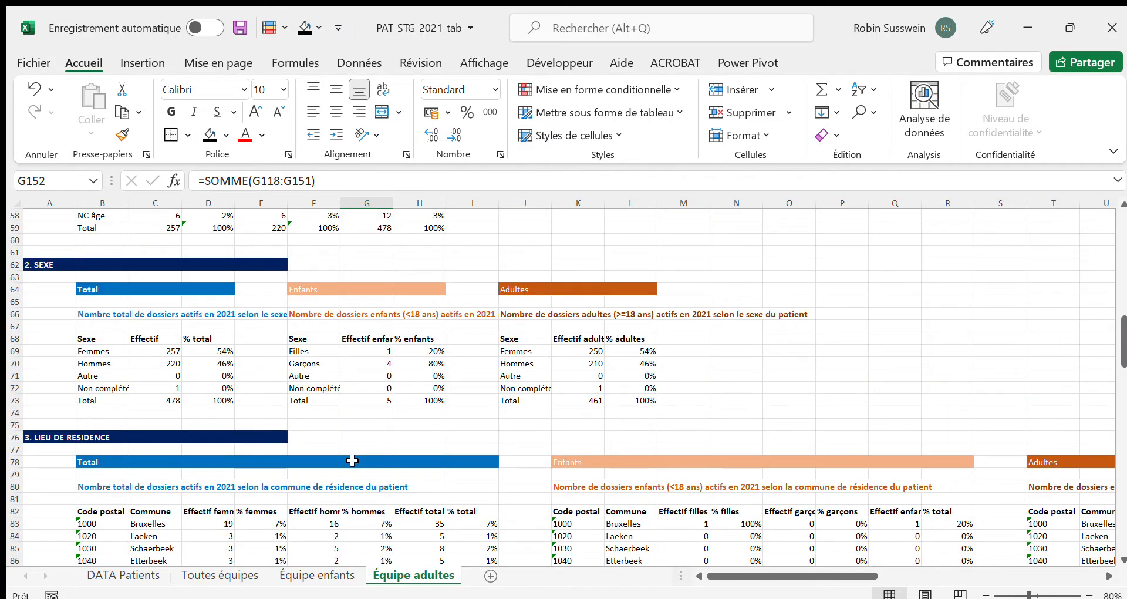
scroll(352, 460, up, 14)
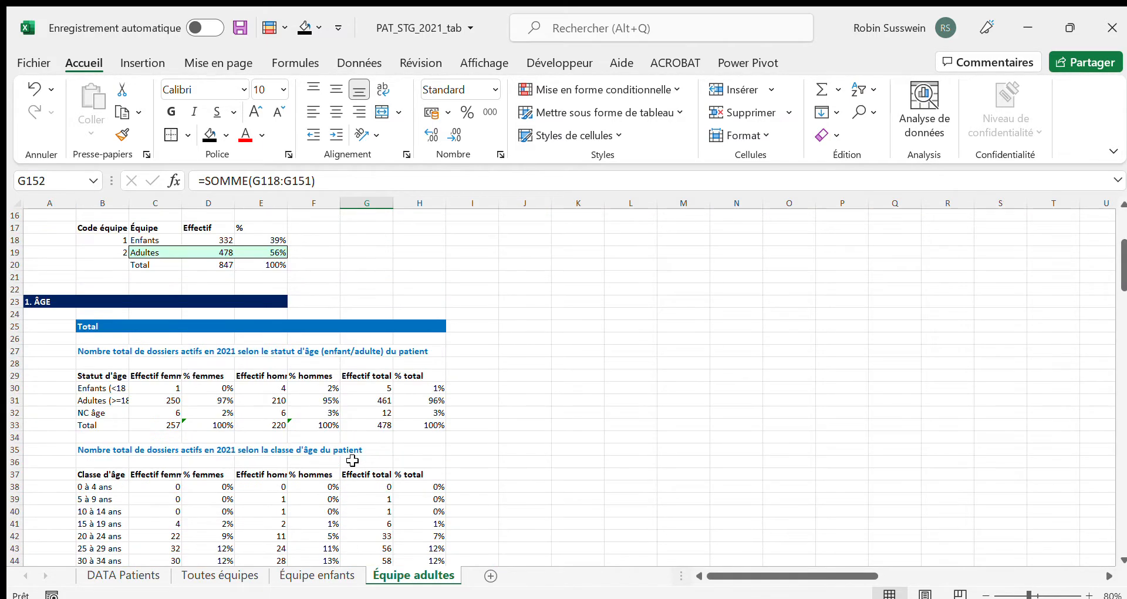
scroll(353, 460, up, 4)
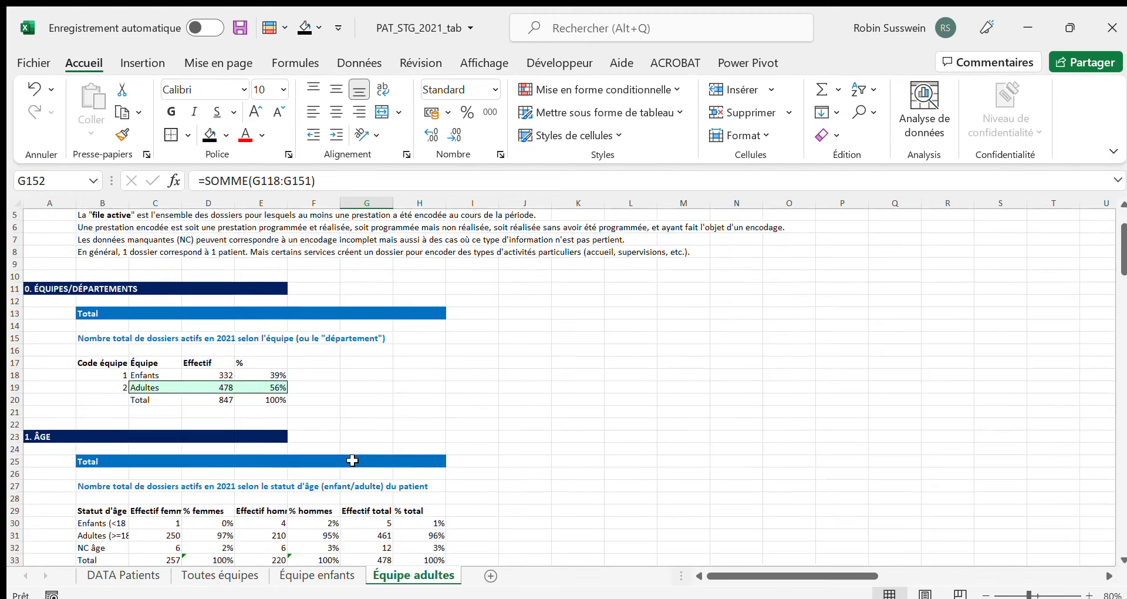
Inspect the Effectif total formulas for Total, NC âge, Adultes and Enfants in the age status table of Équipe adultes
scroll(353, 460, down, 2)
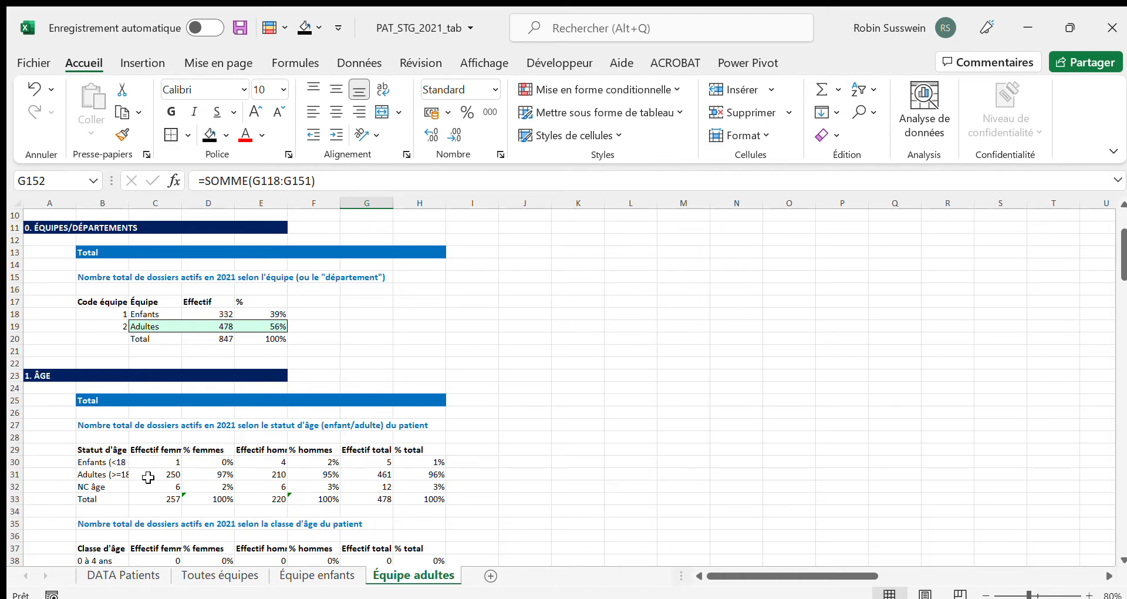
click(360, 449)
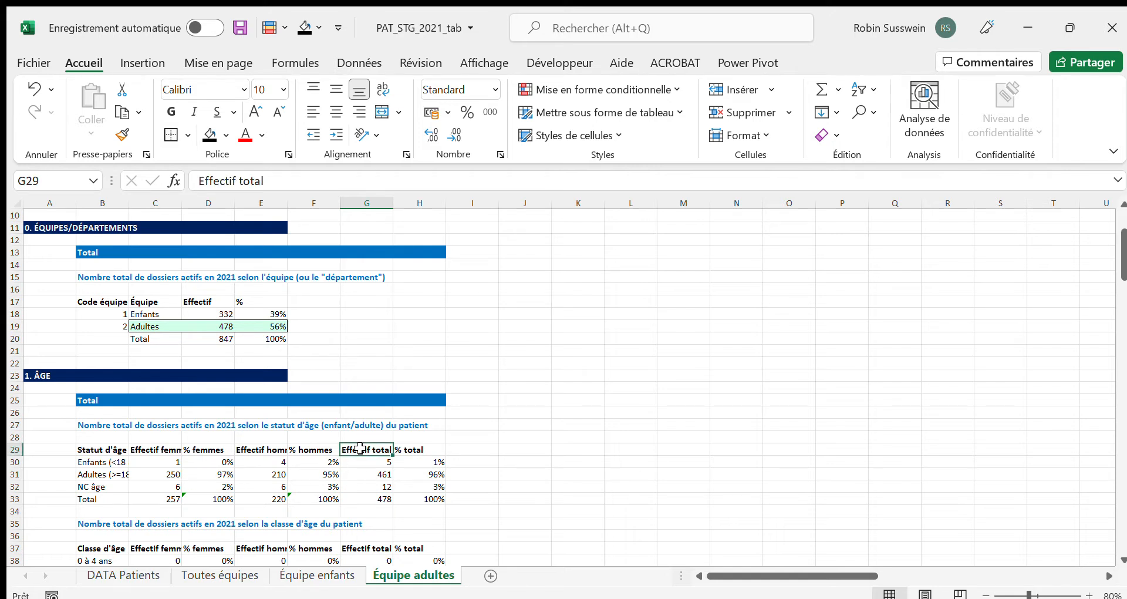
click(373, 500)
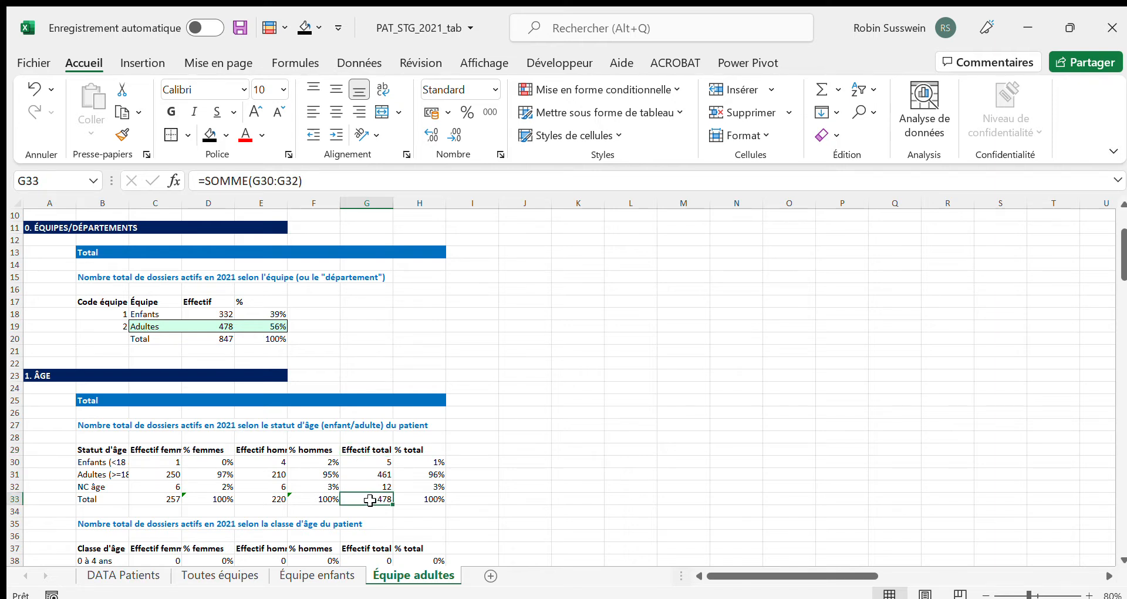
click(371, 486)
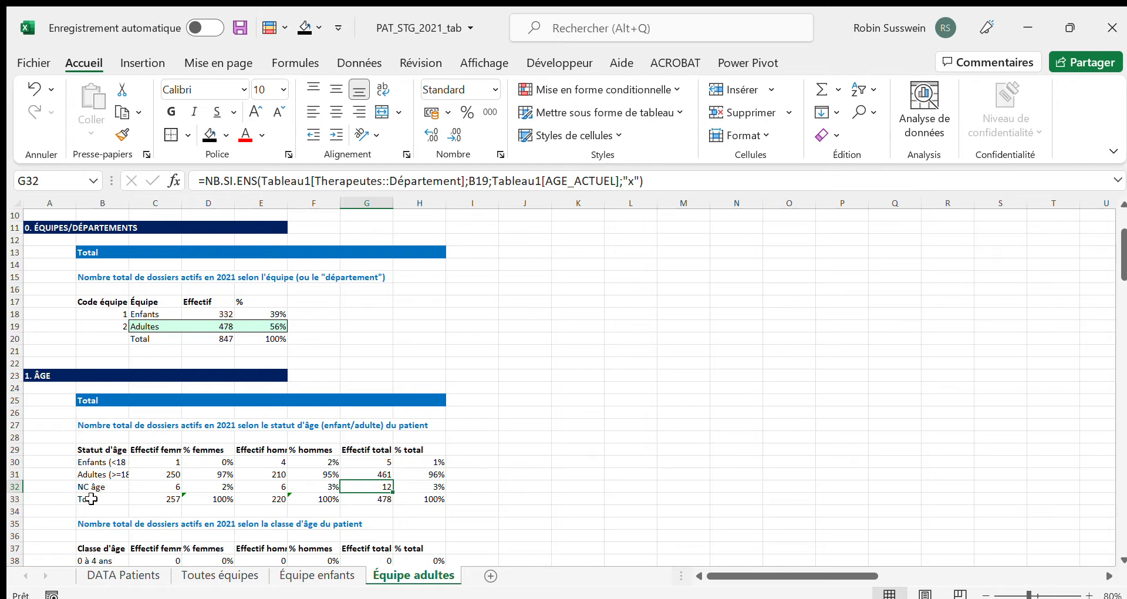
click(365, 473)
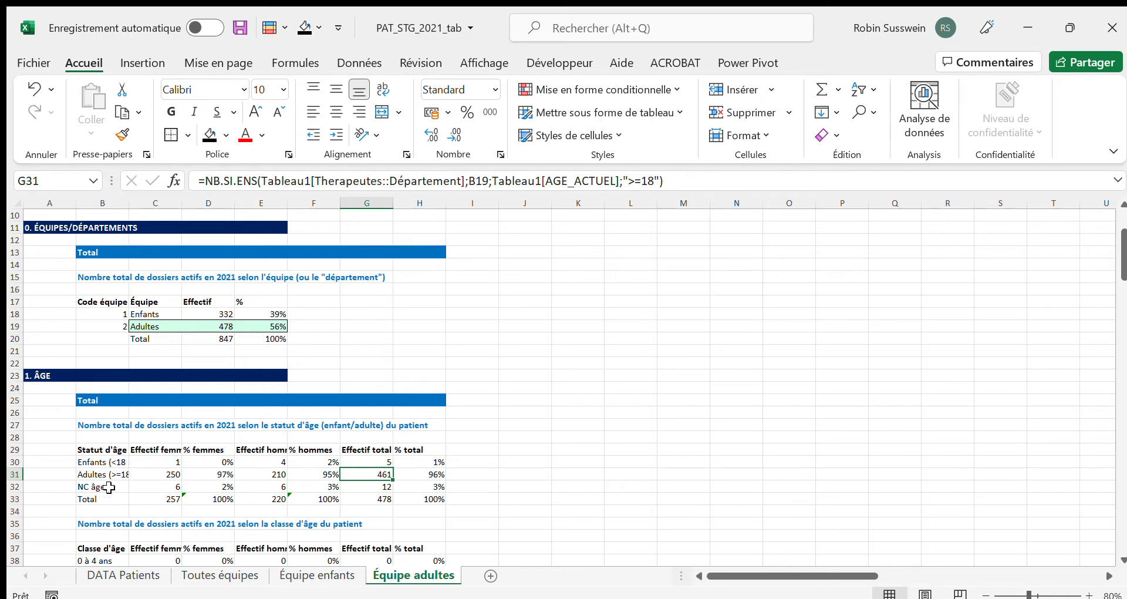
click(370, 463)
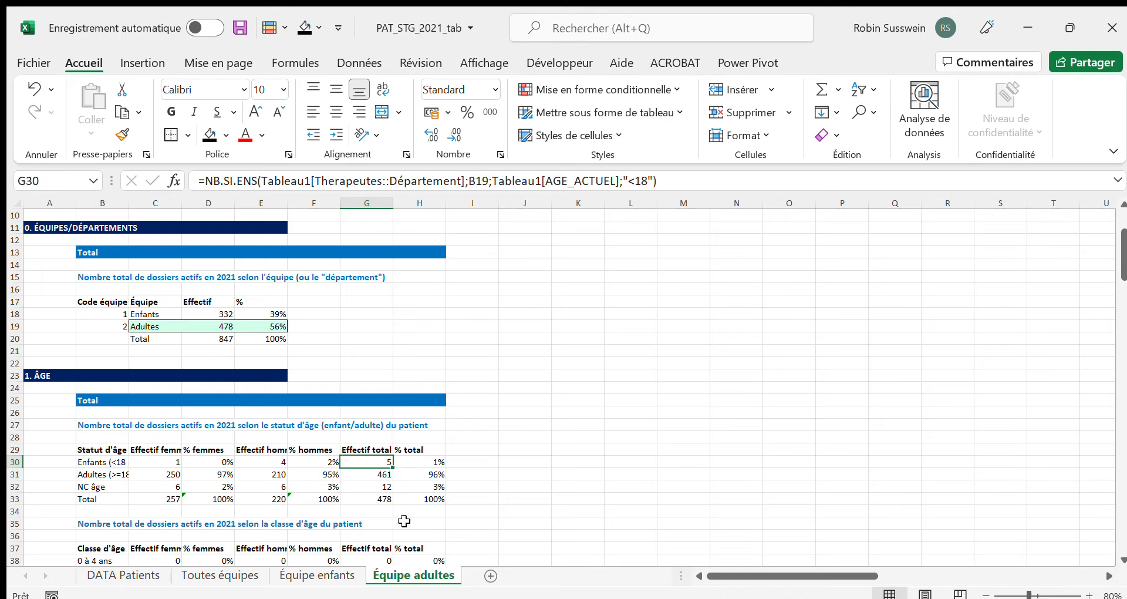
Inspect the total count formula for patients aged 18 or over in the age status table of Équipe enfants
click(330, 575)
scroll(326, 477, down, 5)
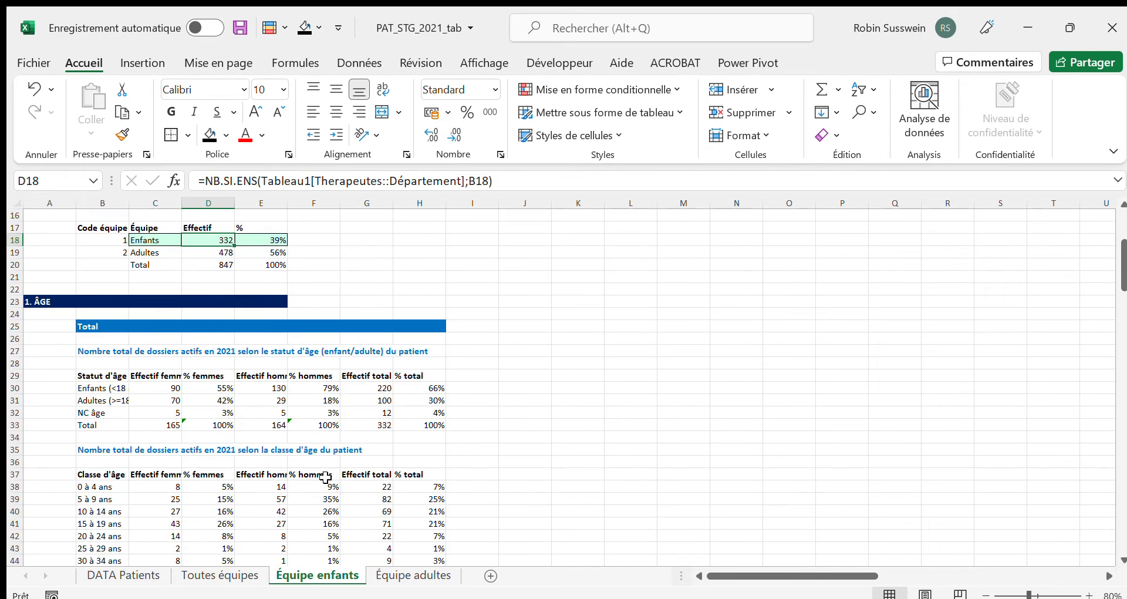
click(376, 400)
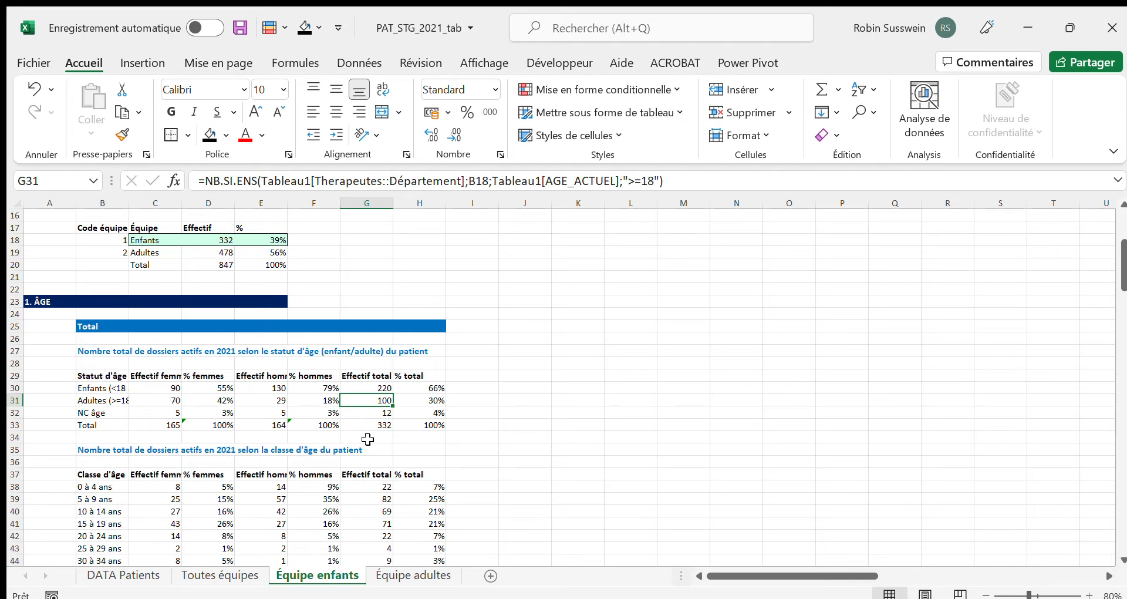
scroll(368, 439, up, 5)
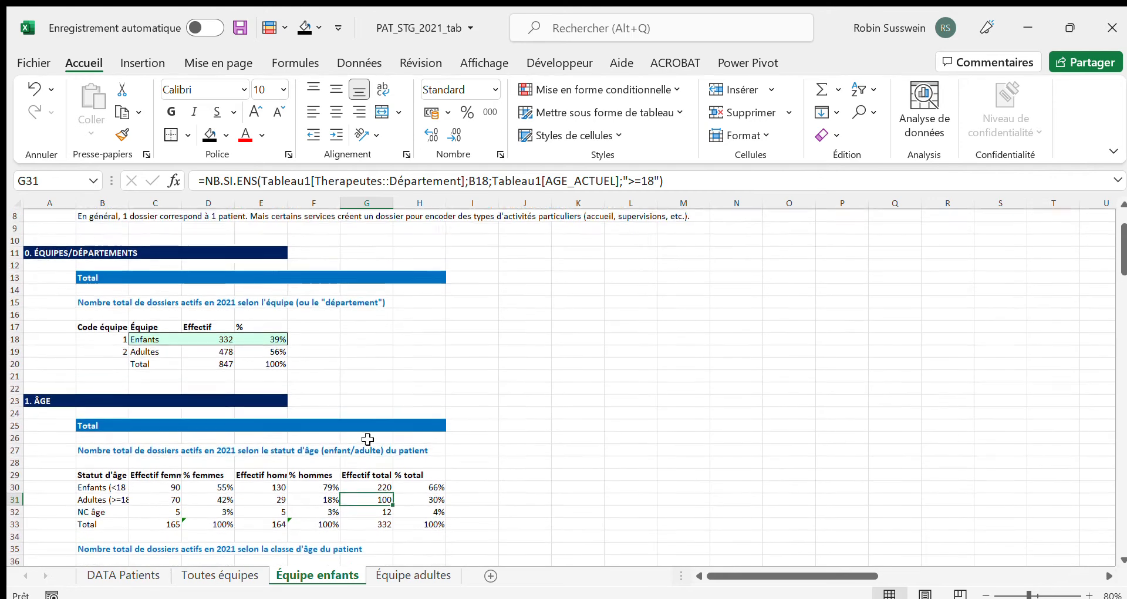
Examine the team table and the 1. ÂGE section on the Toutes équipes sheet
click(236, 575)
scroll(326, 403, down, 5)
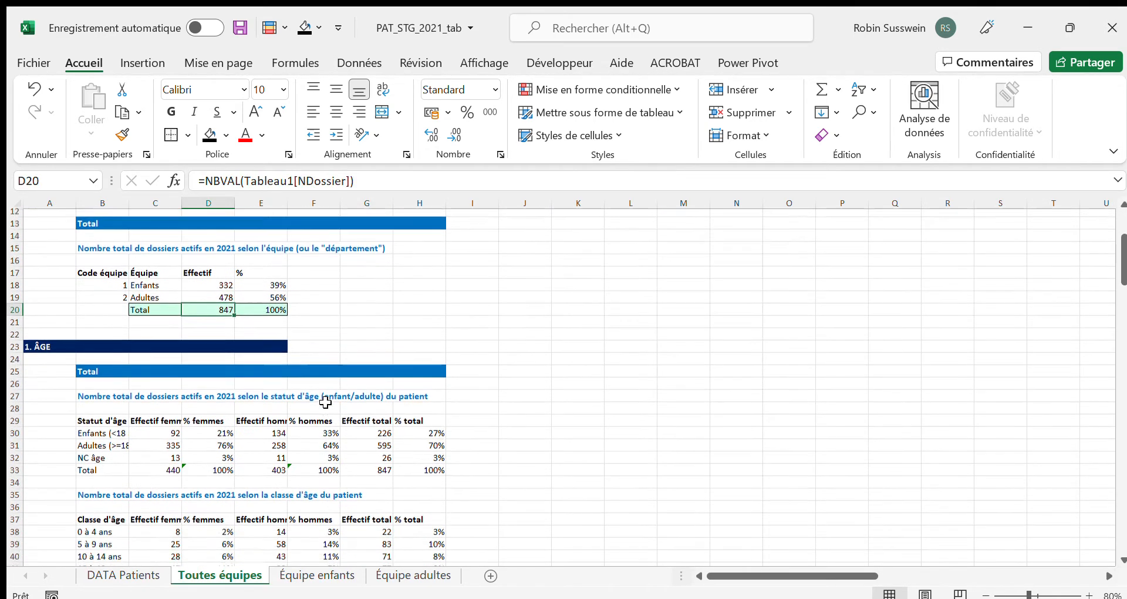
scroll(272, 294, up, 4)
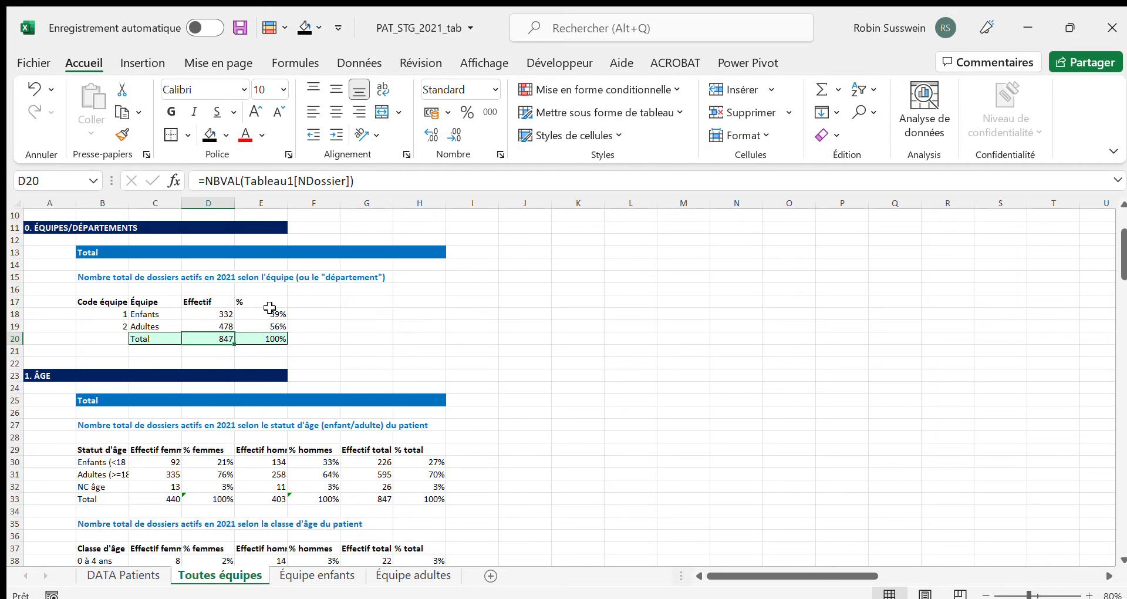
scroll(137, 443, down, 5)
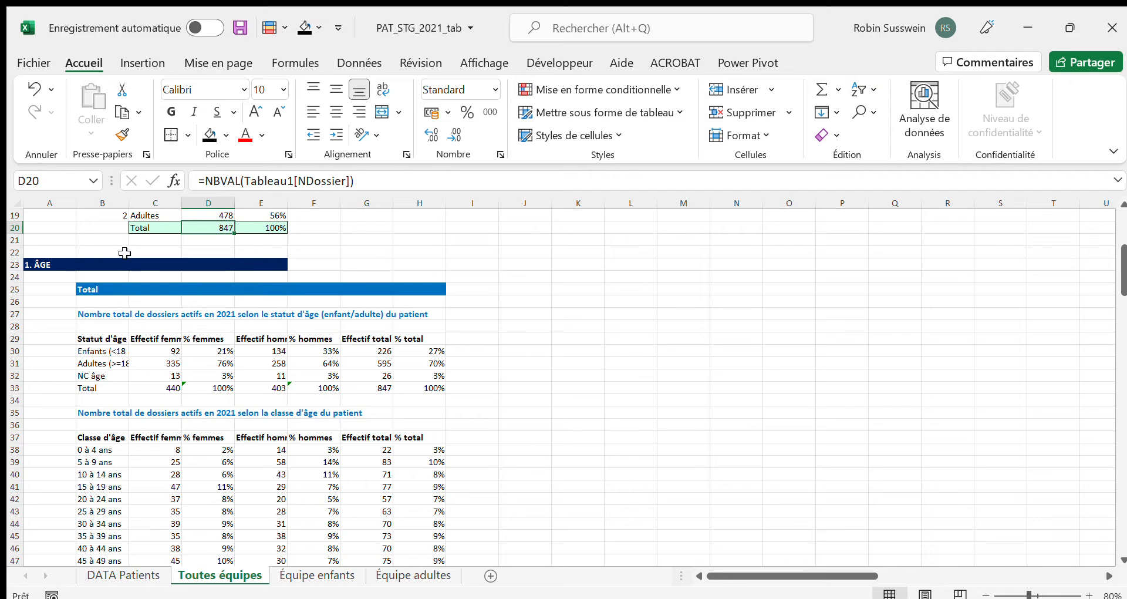
click(52, 265)
scroll(126, 381, down, 9)
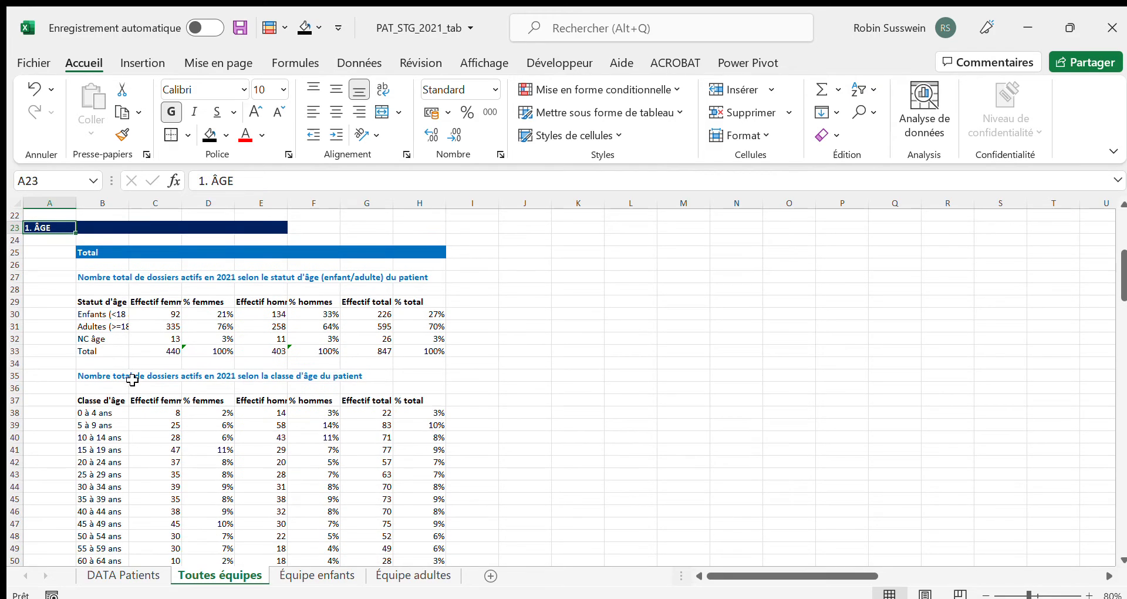
Examine the 2. SEXE and 3. LIEU DE RESIDENCE sections of Toutes équipes, including the Enfants and Adultes residence tables
click(59, 411)
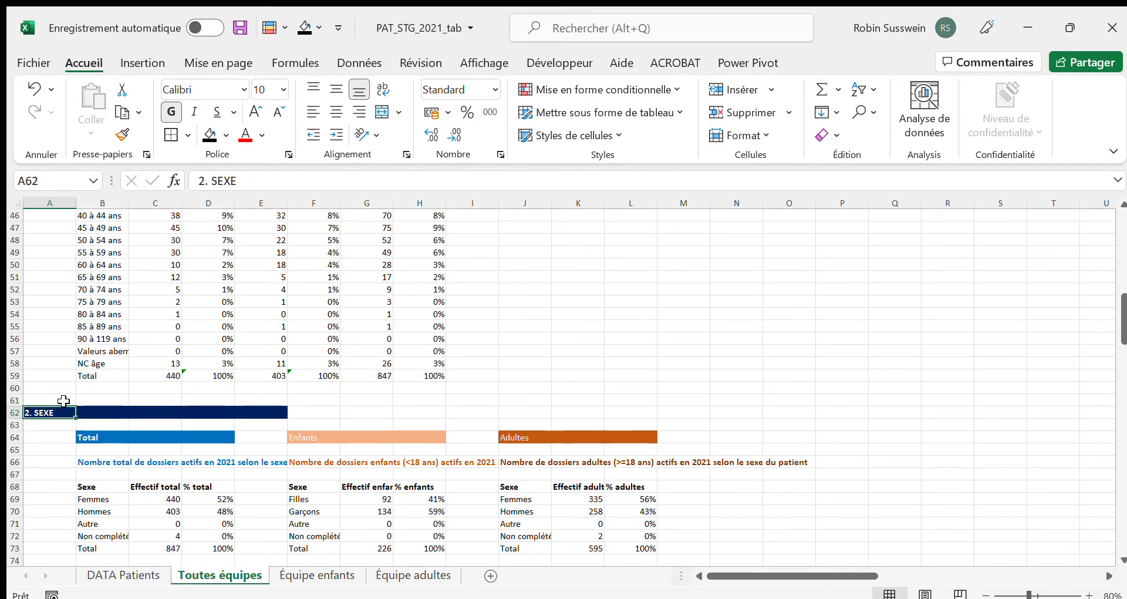
scroll(91, 387, down, 7)
scroll(93, 384, up, 2)
scroll(103, 352, down, 4)
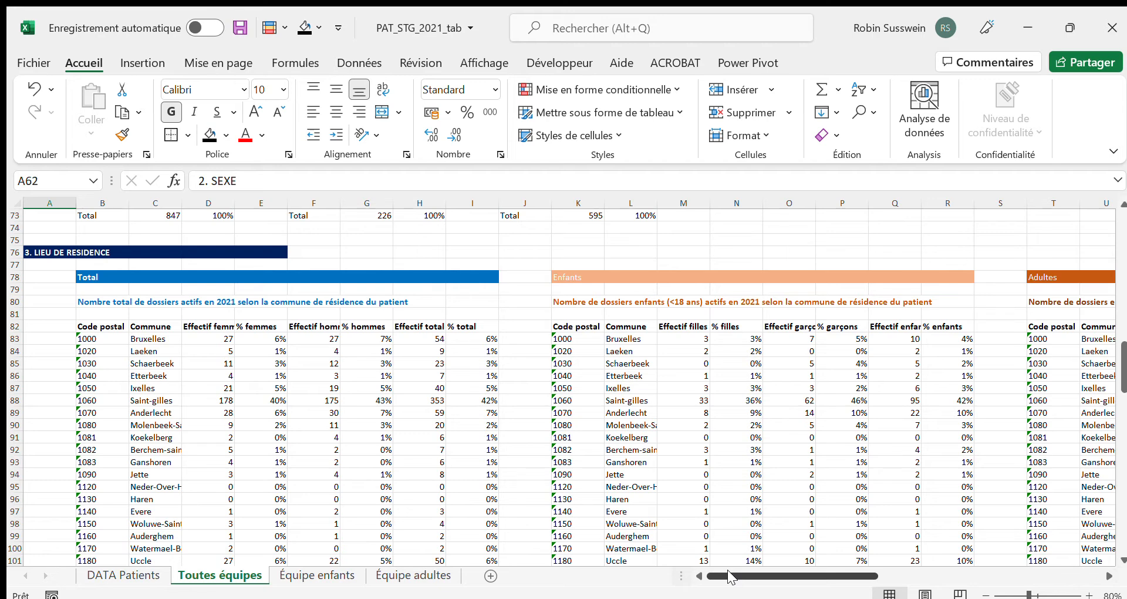
drag(728, 569, 807, 579)
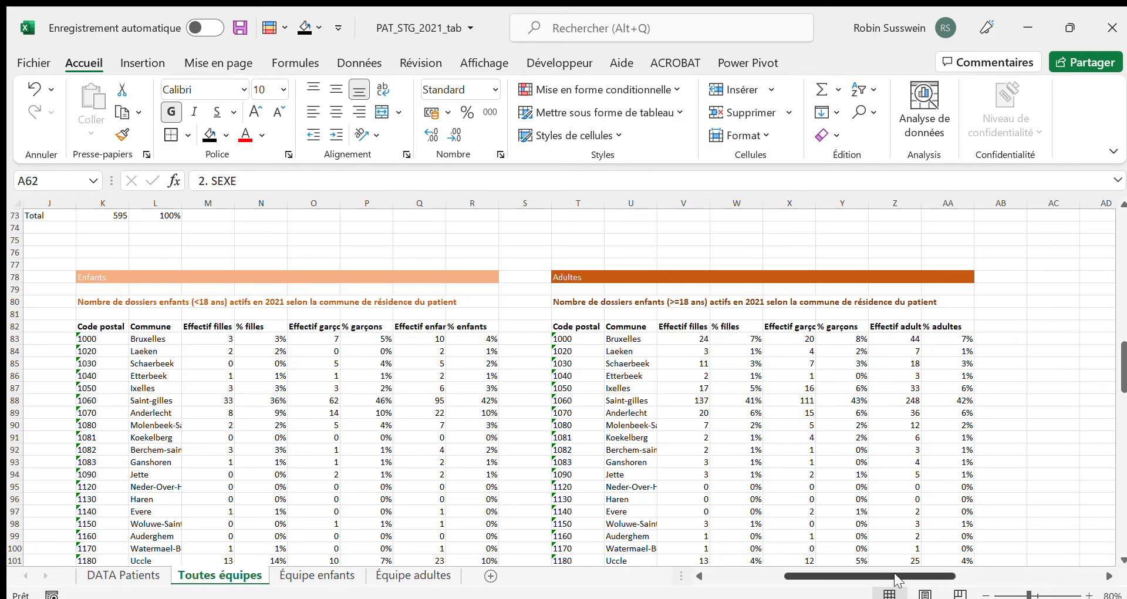
drag(894, 573, 797, 573)
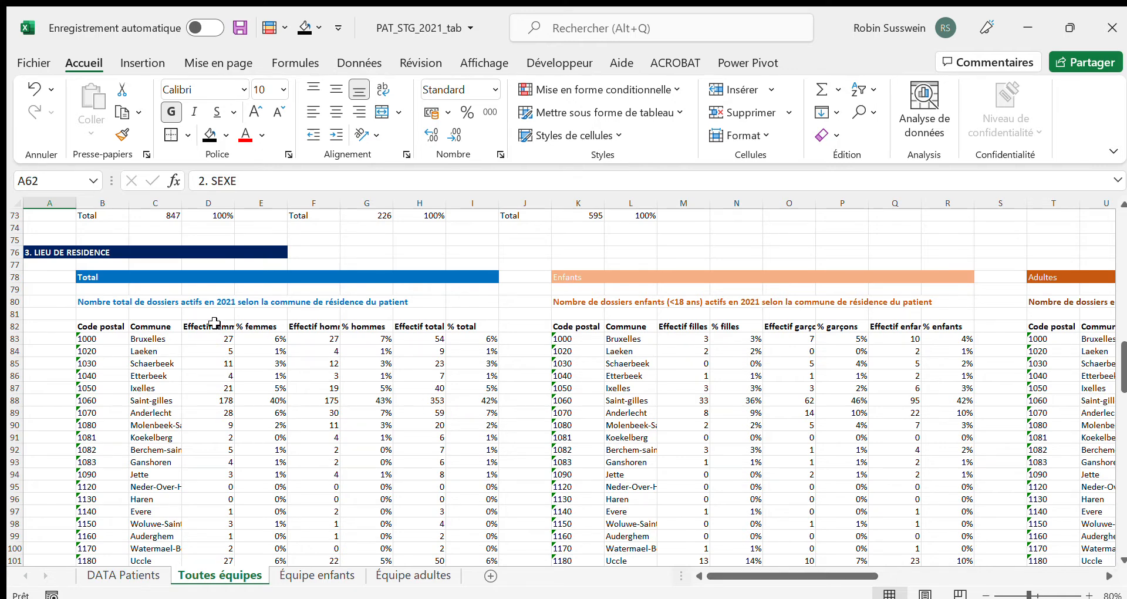
Examine the Effectif and % column headings for femmes, hommes and total in the Total residence table of Toutes équipes
scroll(214, 322, down, 1)
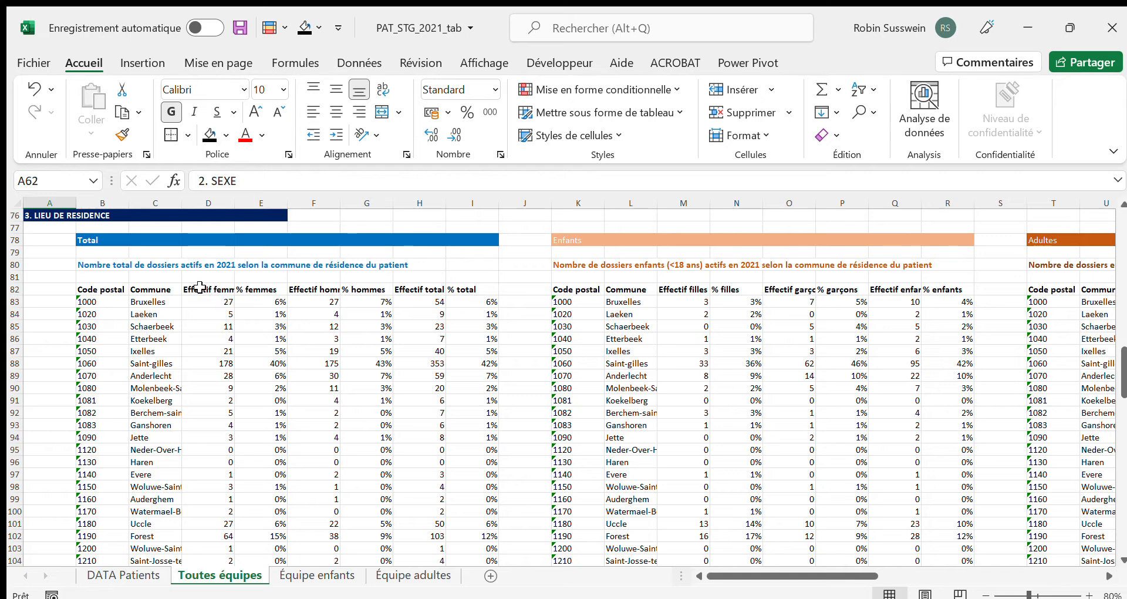
scroll(202, 287, down, 1)
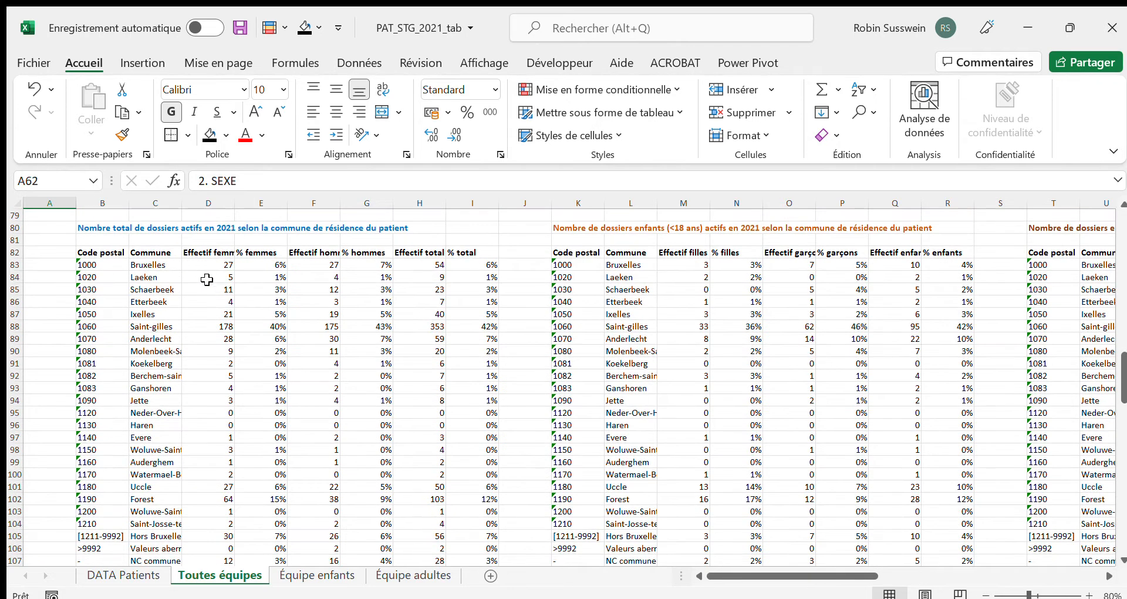
click(204, 252)
drag(221, 252, 258, 251)
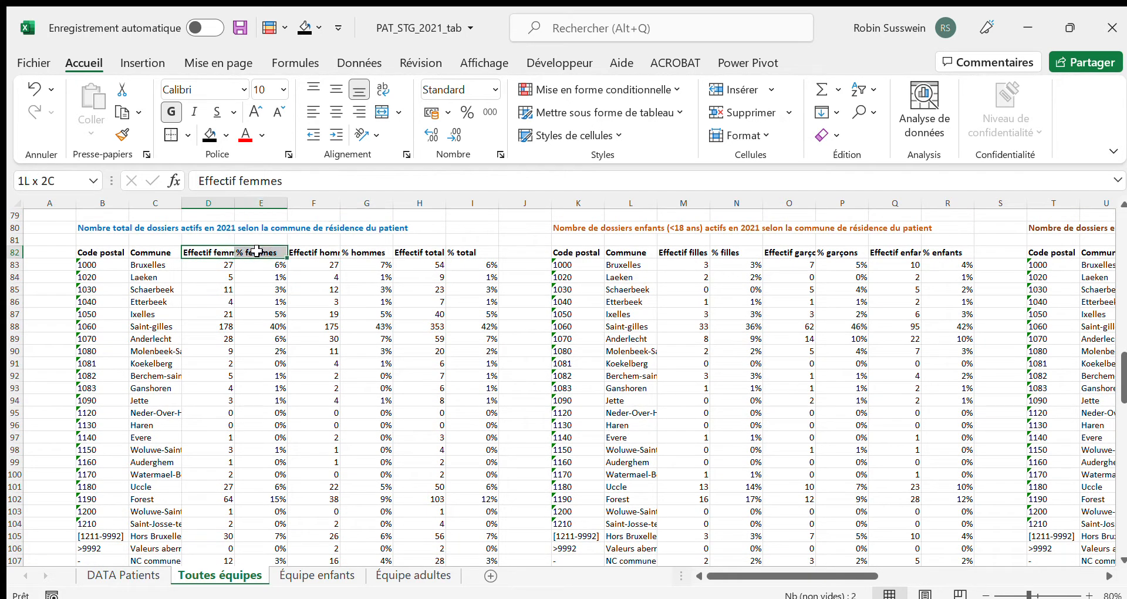
click(257, 252)
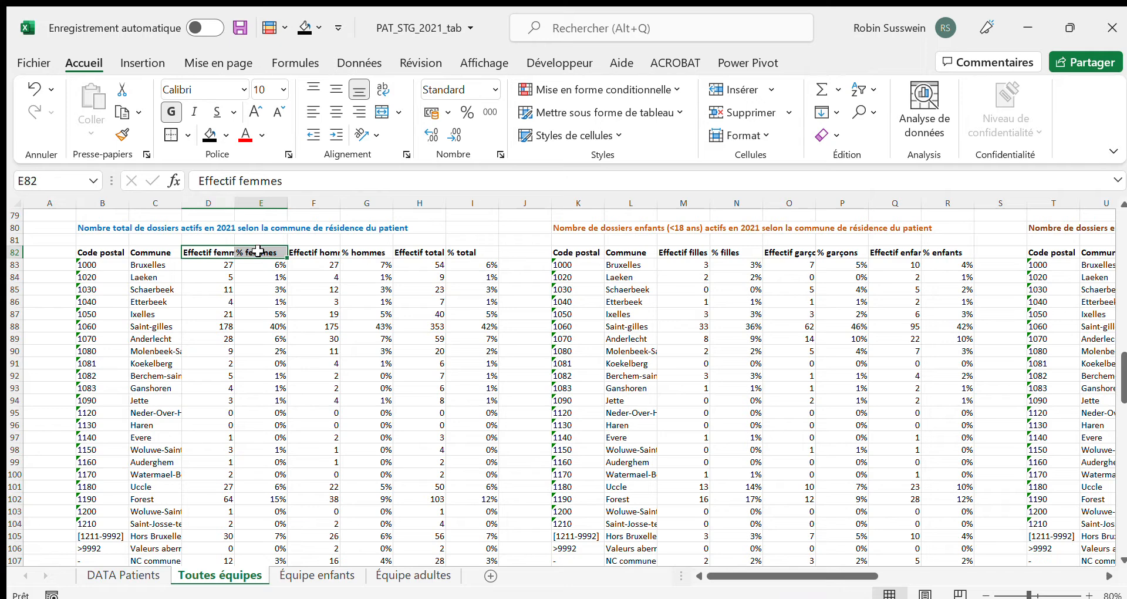
click(326, 252)
click(358, 252)
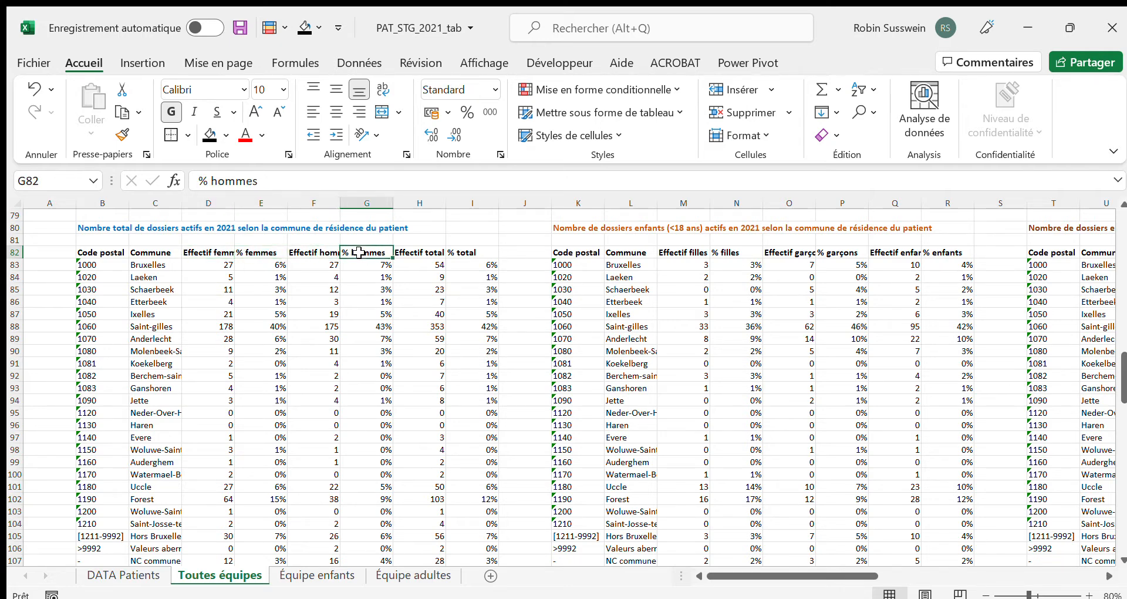
click(420, 252)
click(471, 252)
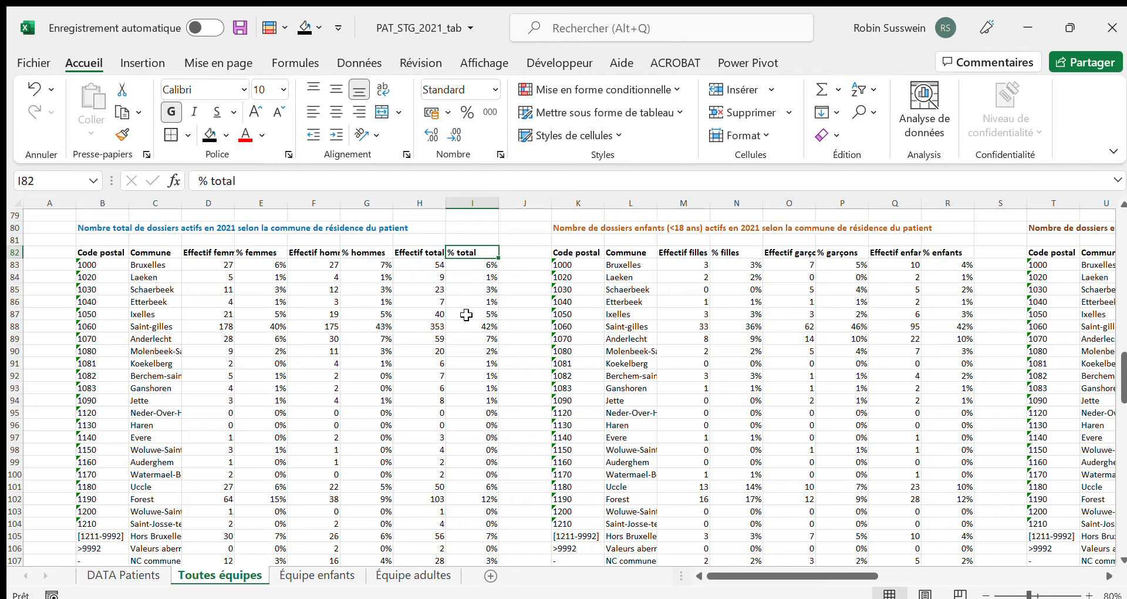
Inspect the Total row formulas for Effectif total, hommes and femmes in the Total residence table
scroll(466, 327, down, 1)
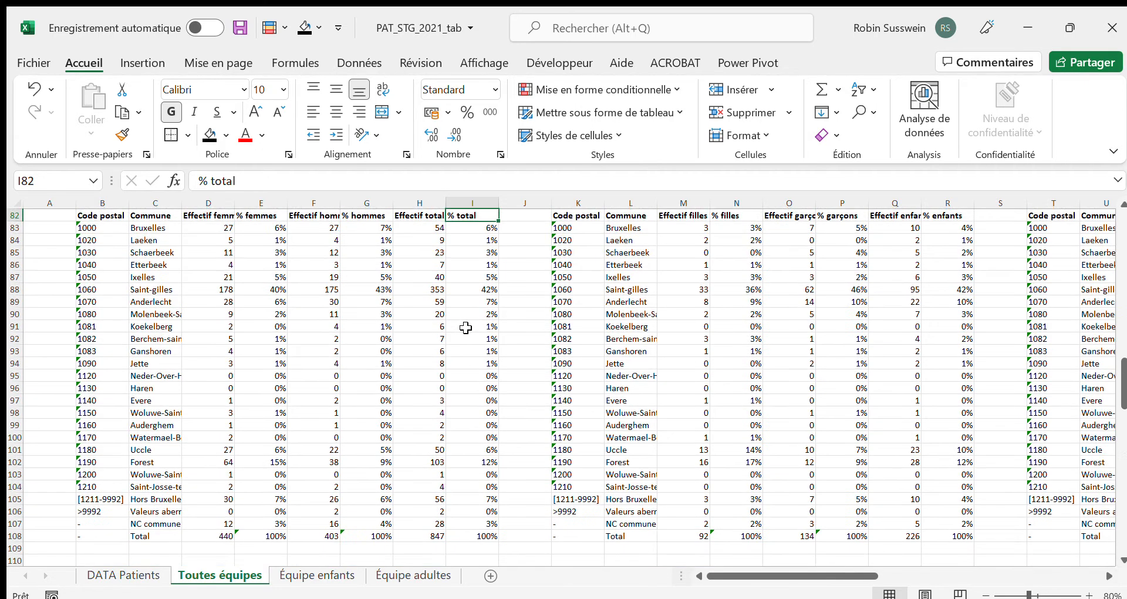
click(417, 535)
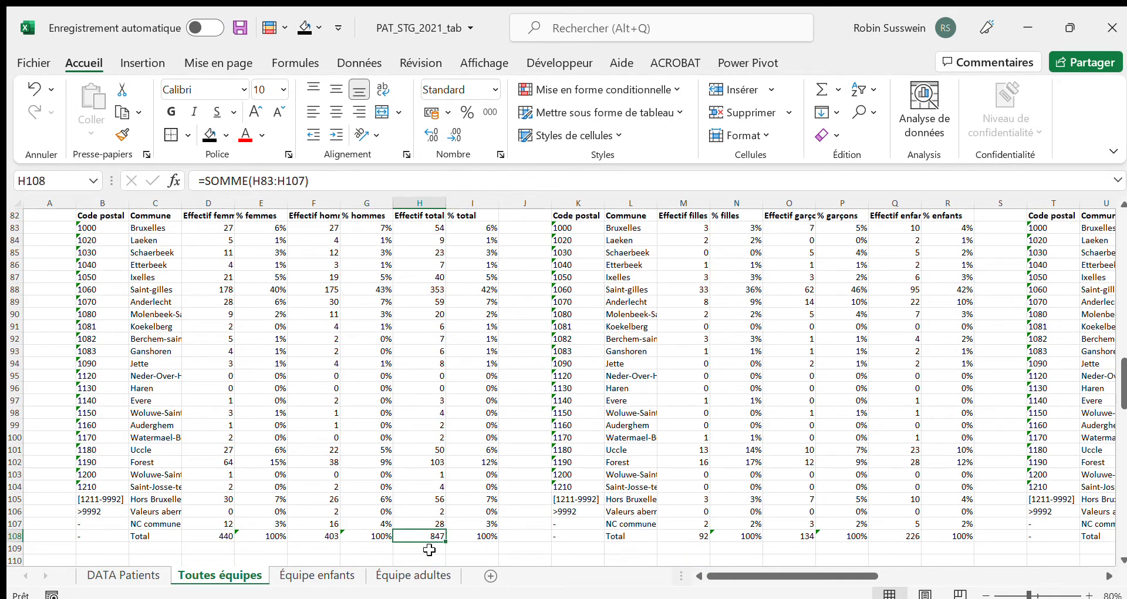
click(311, 537)
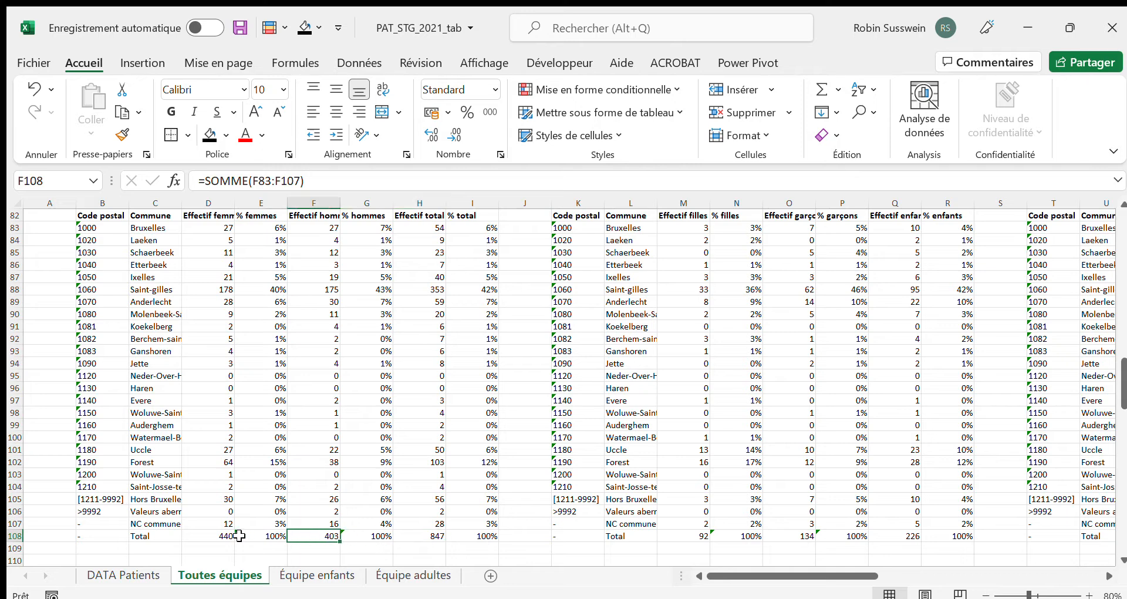
ctrl+click(218, 534)
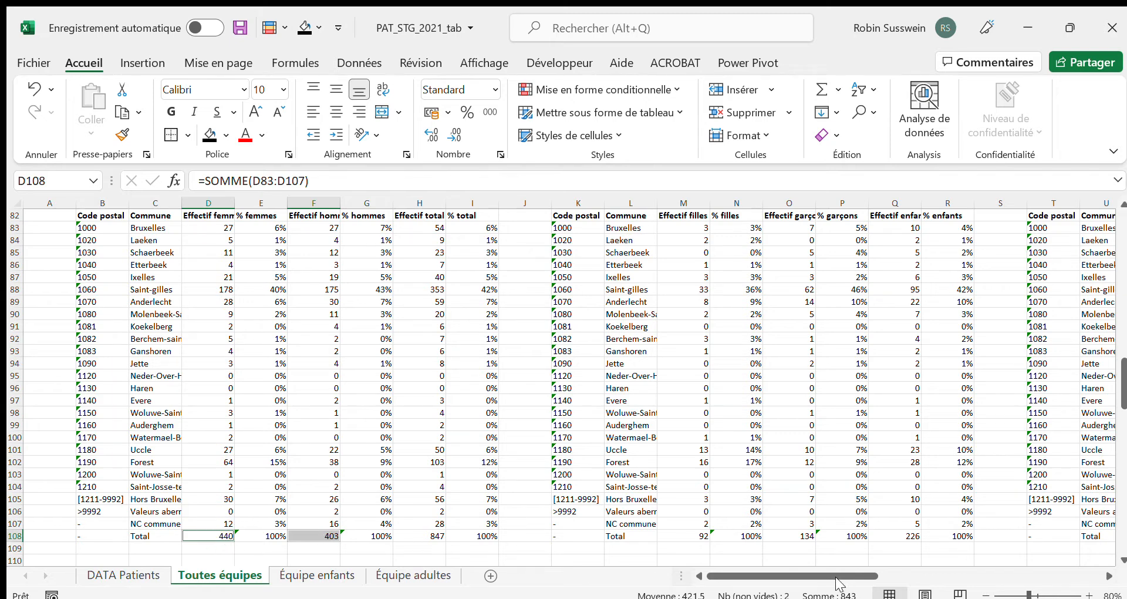
click(445, 536)
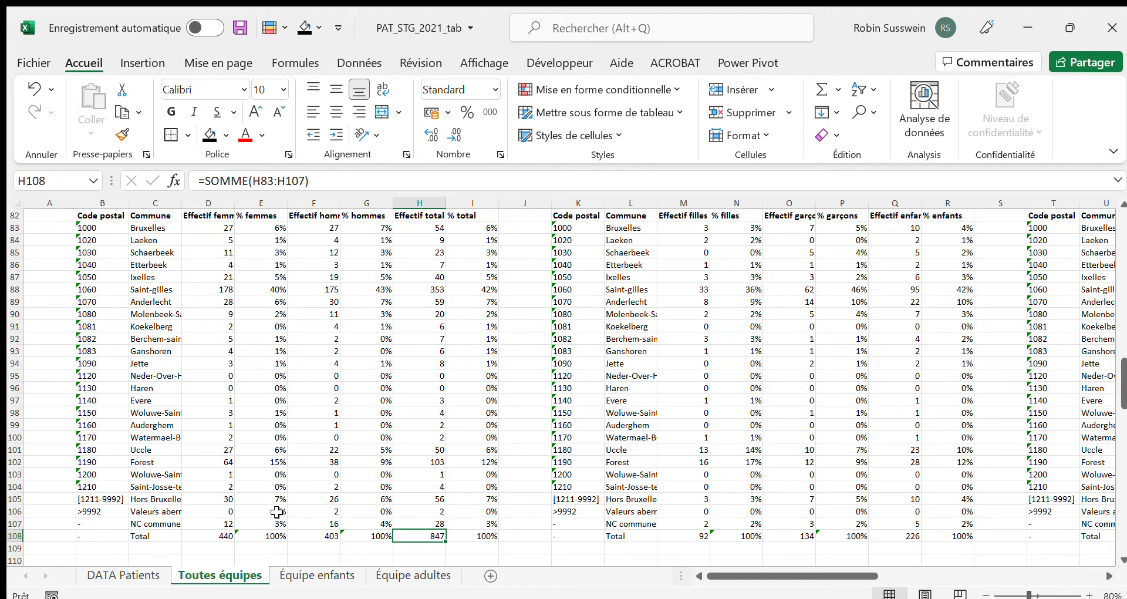
Review the Toutes équipes sheet from its title through the 0. ÉQUIPES/DÉPARTEMENTS and 1. ÂGE sections
scroll(742, 465, up, 6)
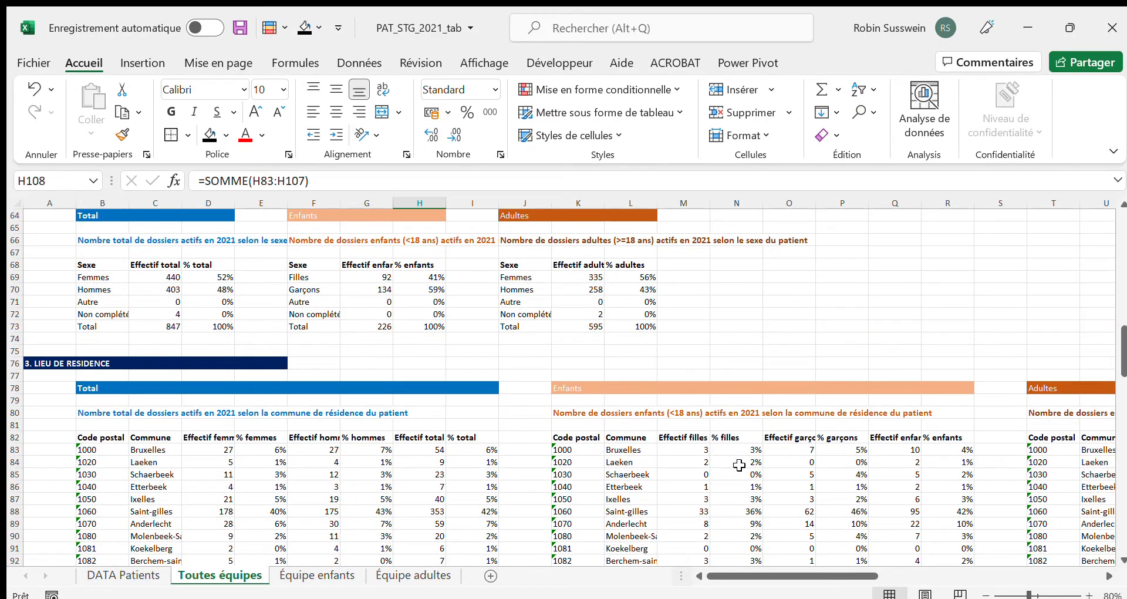
scroll(739, 465, up, 6)
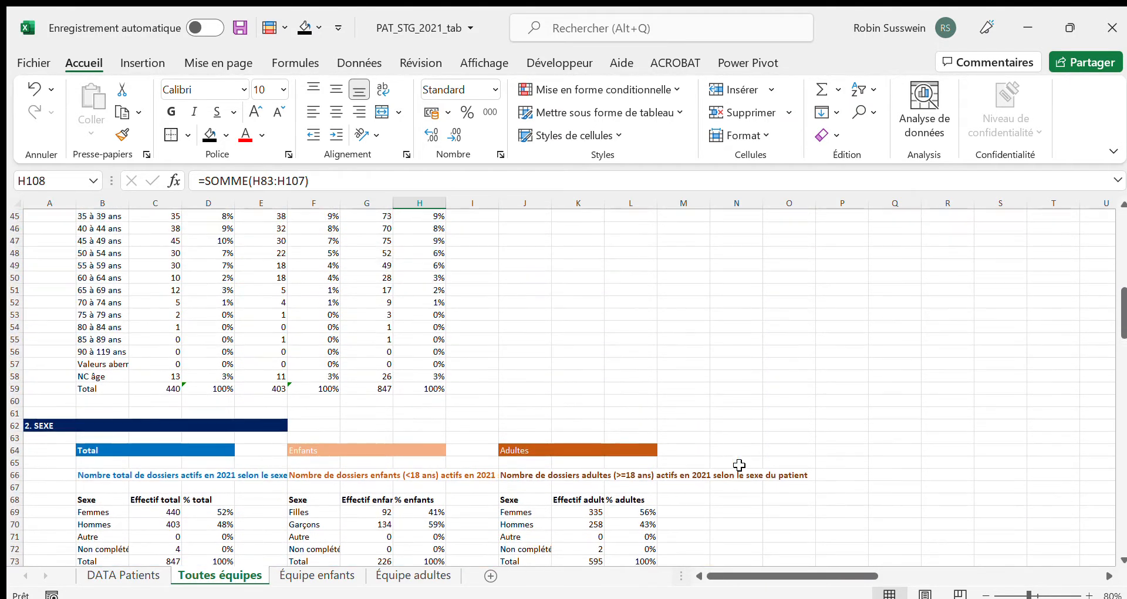
scroll(739, 465, up, 15)
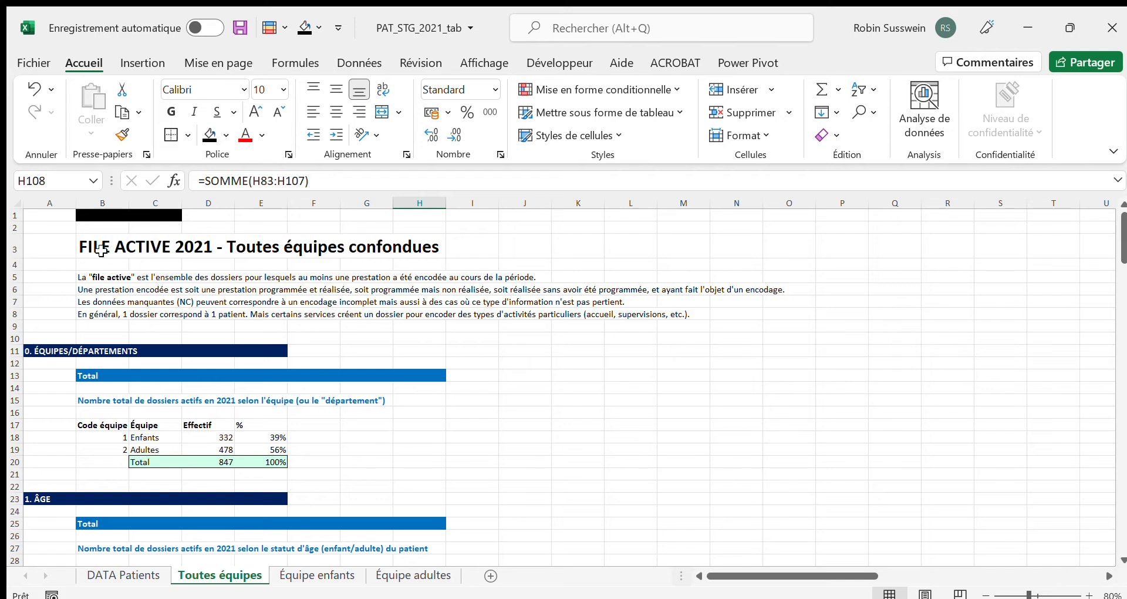
click(38, 215)
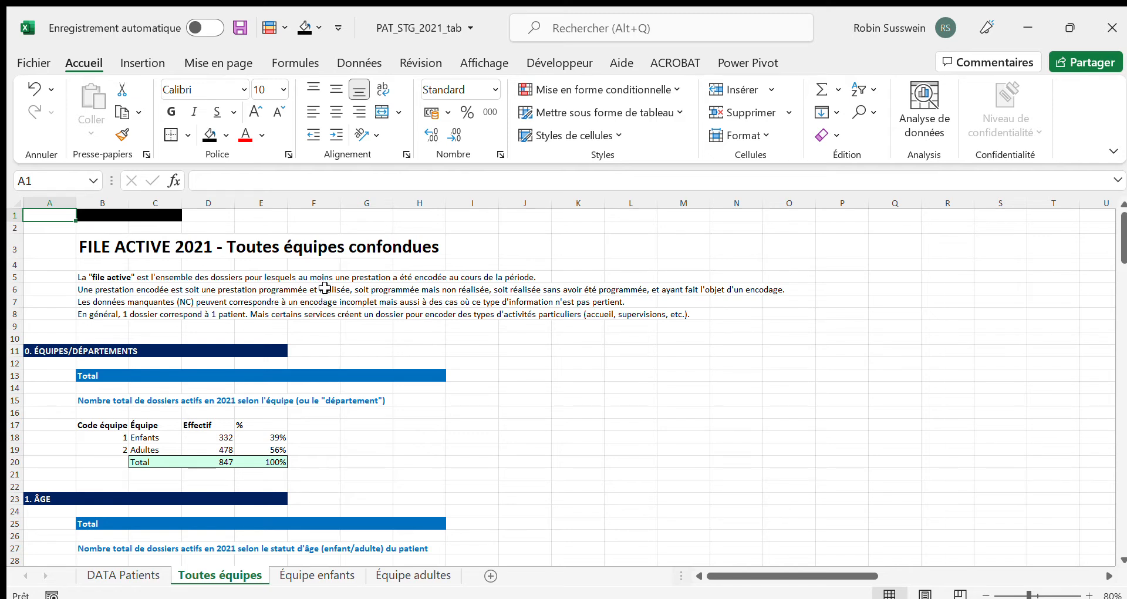
scroll(368, 363, down, 3)
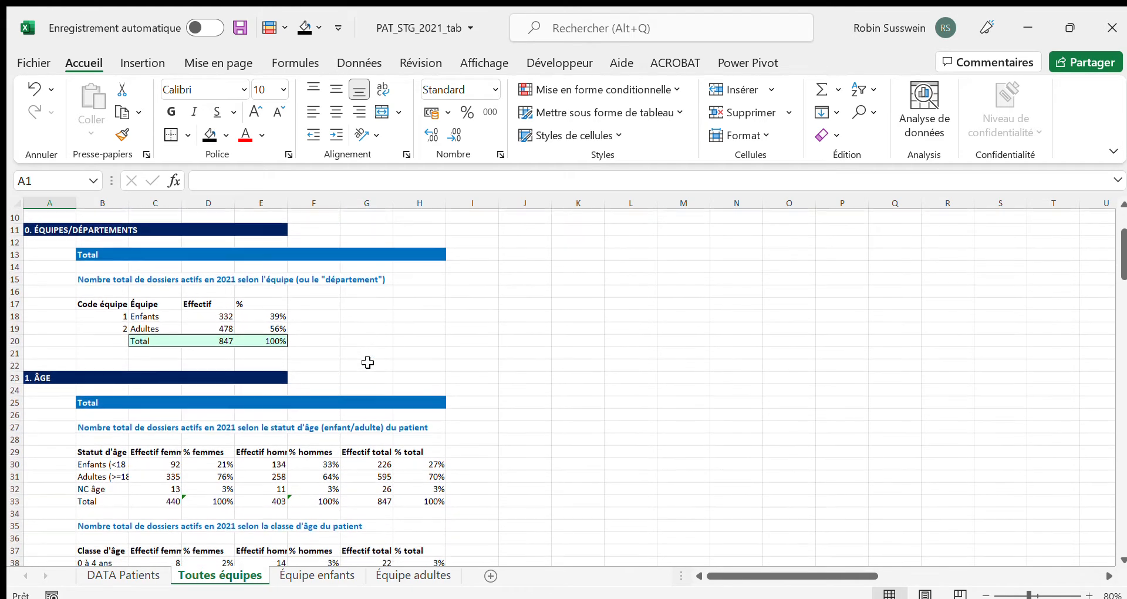
scroll(367, 363, down, 3)
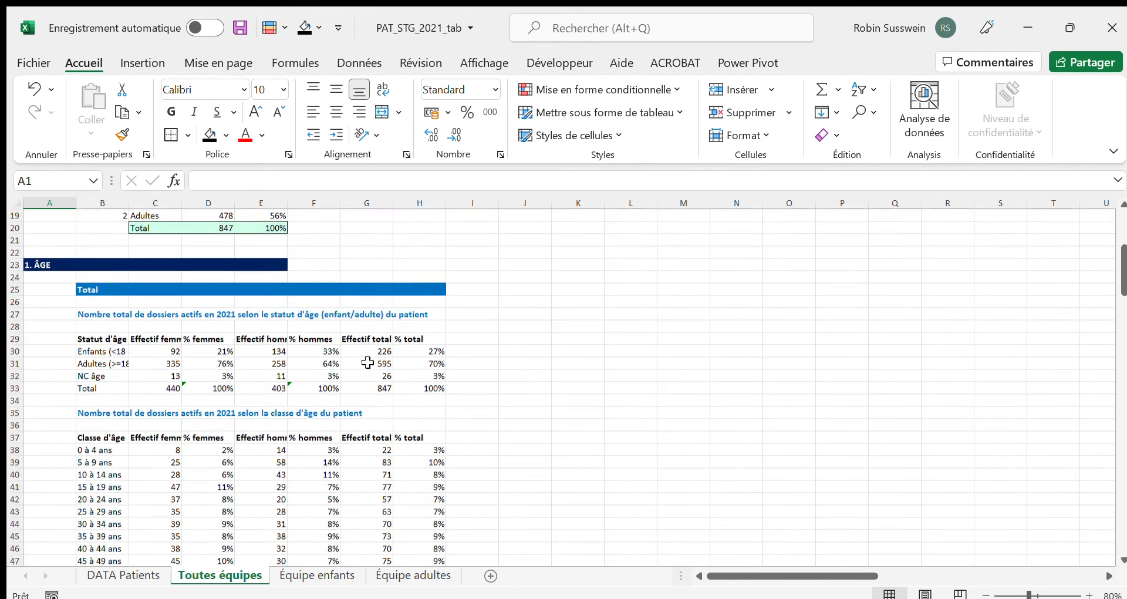
scroll(367, 362, down, 1)
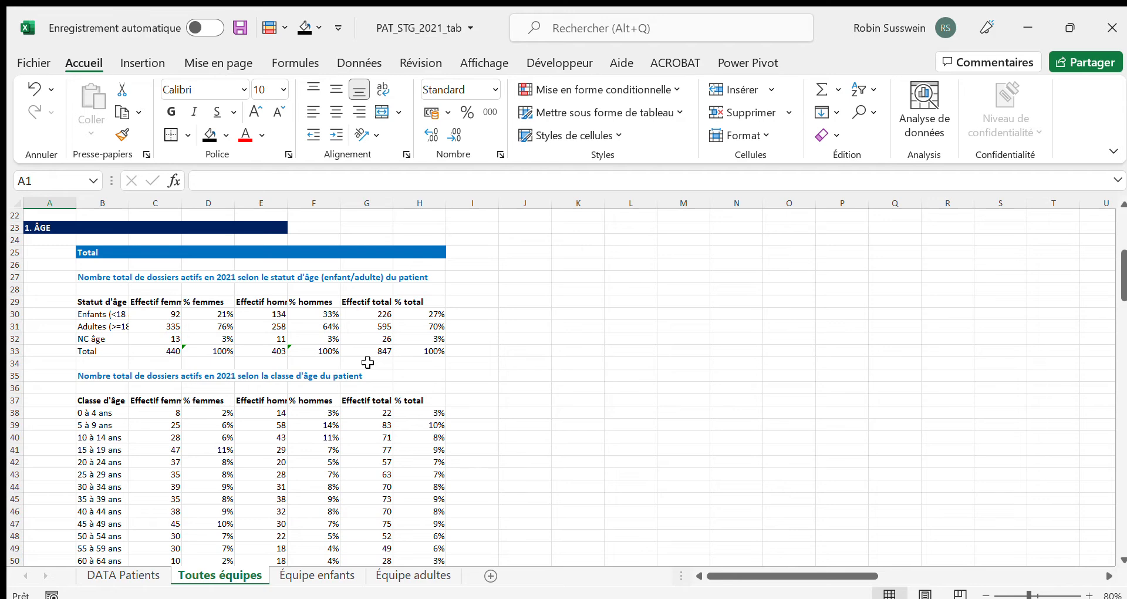
scroll(368, 363, up, 3)
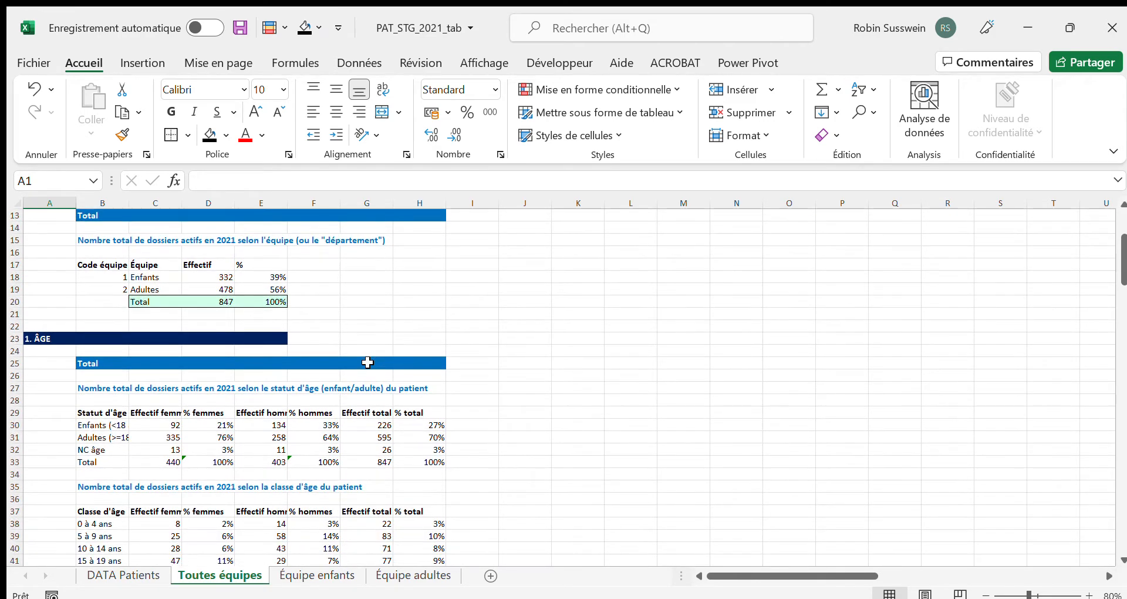
scroll(368, 362, up, 2)
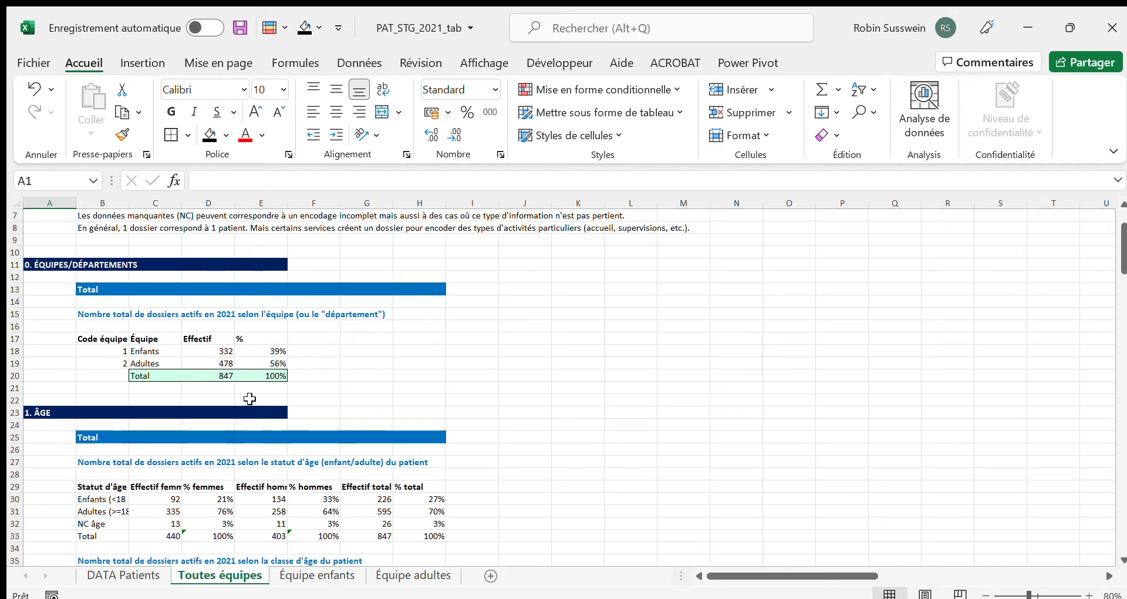
Check the Enfants and Adultes rows of the team table in the 0. ÉQUIPES/DÉPARTEMENTS section
click(155, 352)
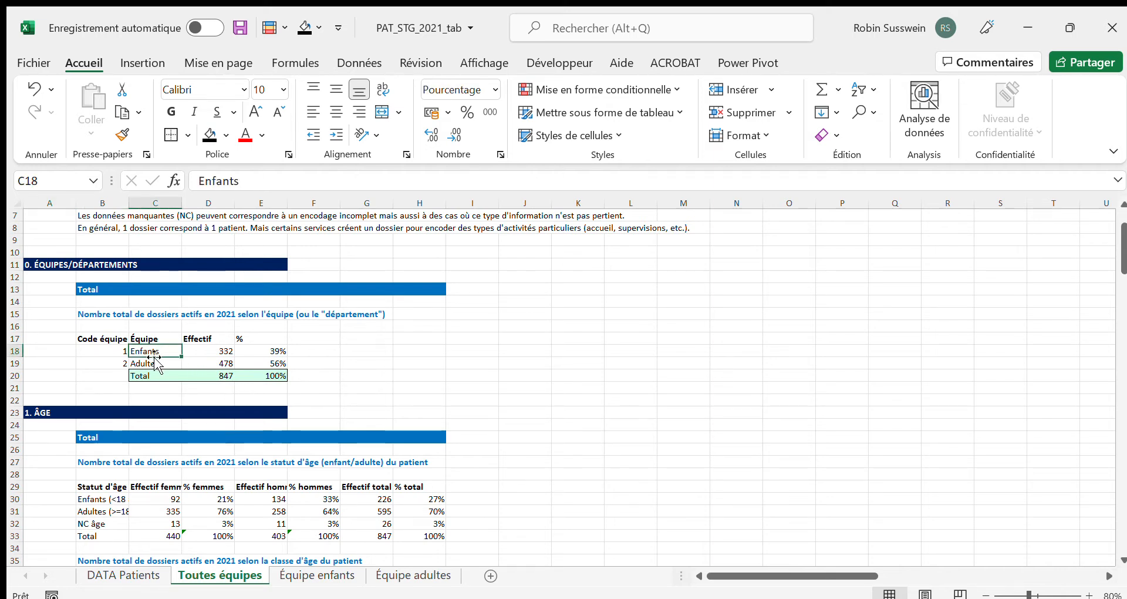
click(156, 363)
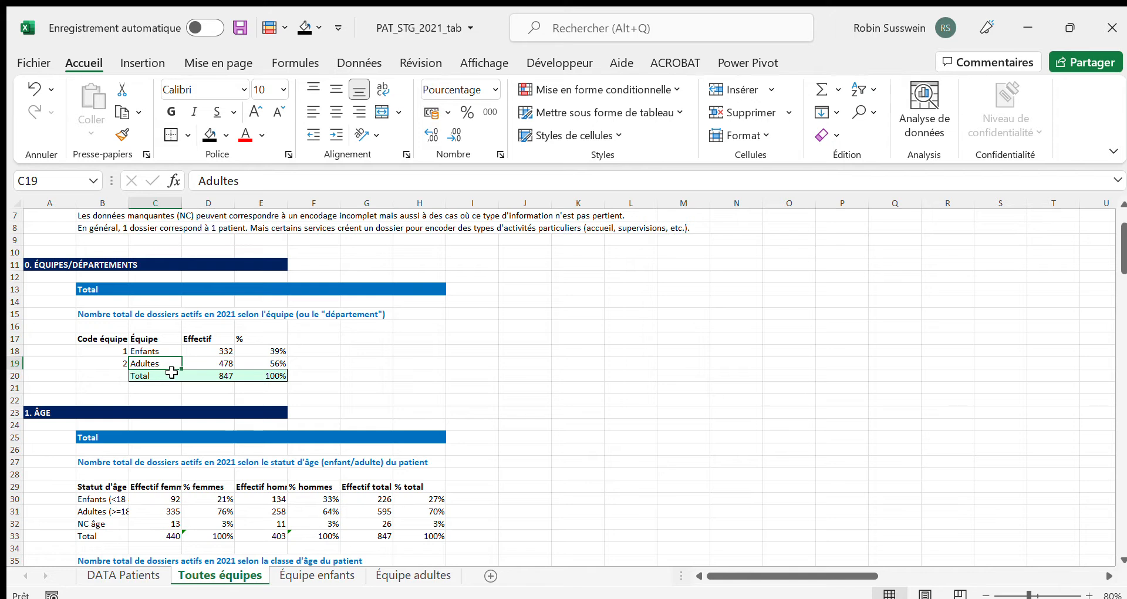
click(52, 293)
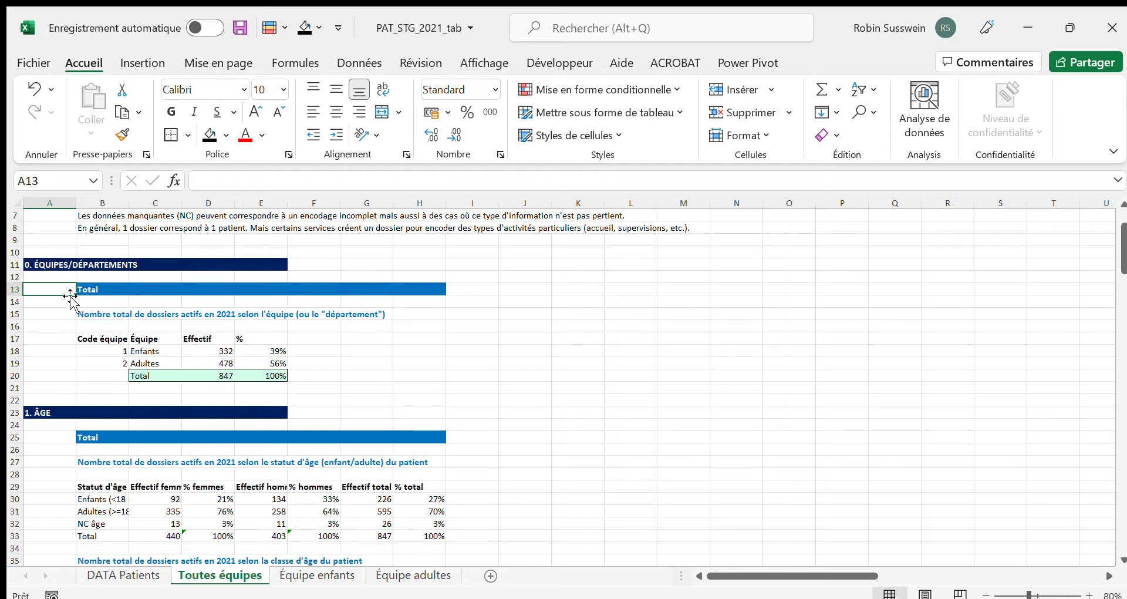
Try a recommended chart of the whole team table B17:E20, placing it beside the table and enlarging it, and delete it
click(106, 339)
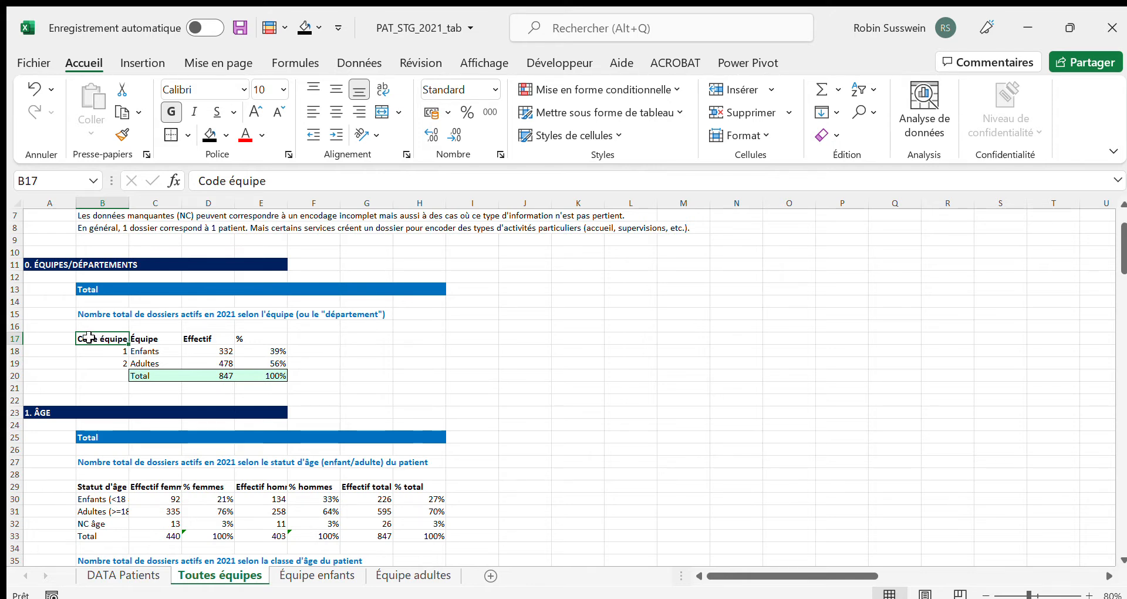
drag(94, 340, 274, 380)
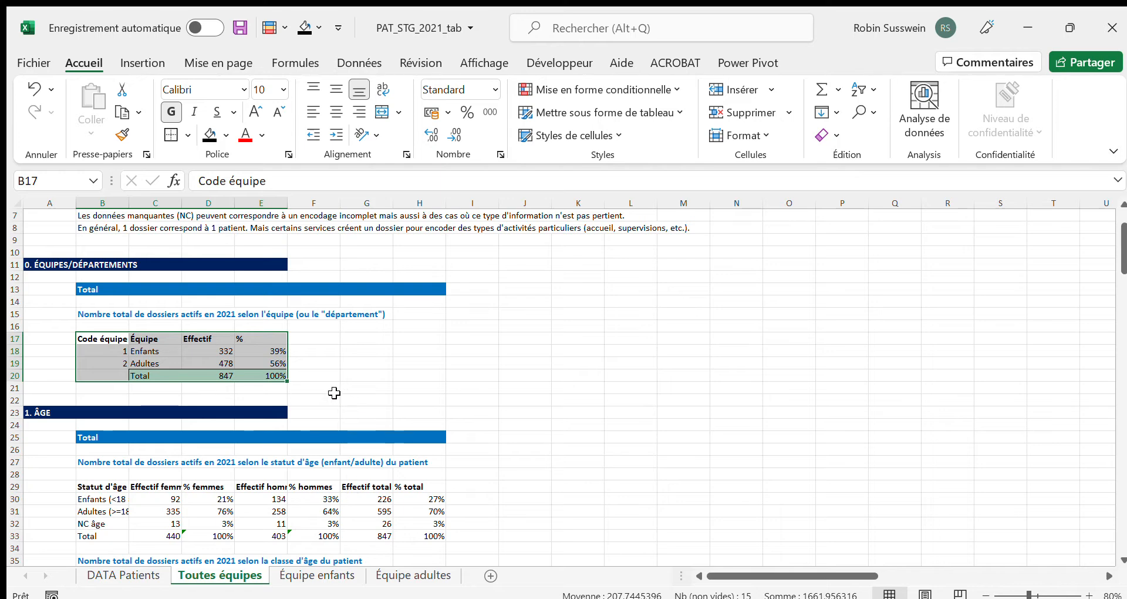
click(142, 61)
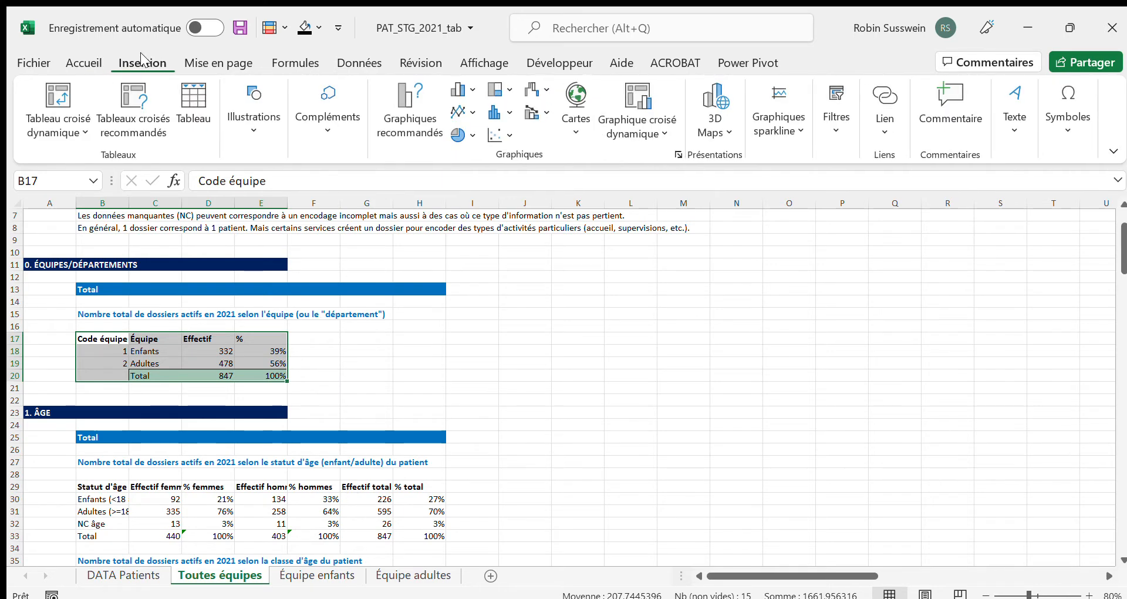
click(420, 123)
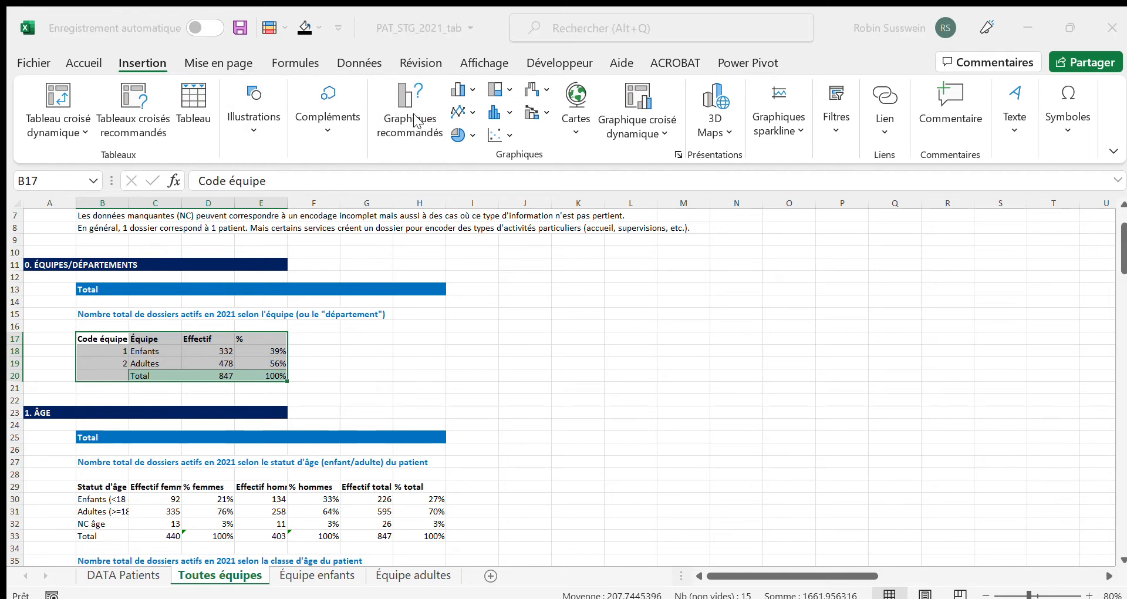
click(750, 545)
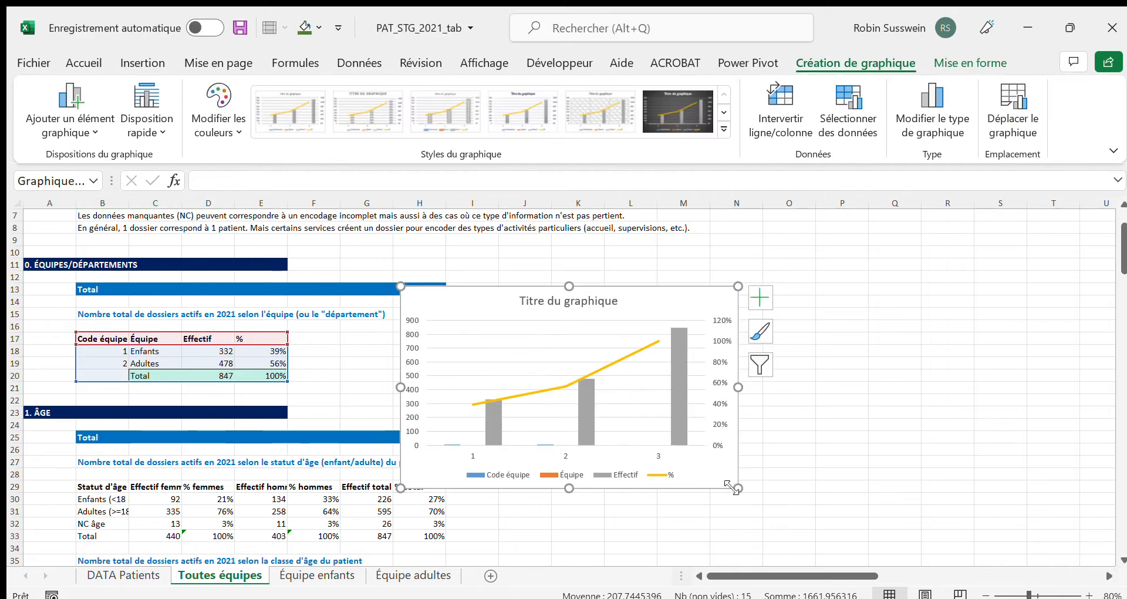
drag(652, 301, 731, 274)
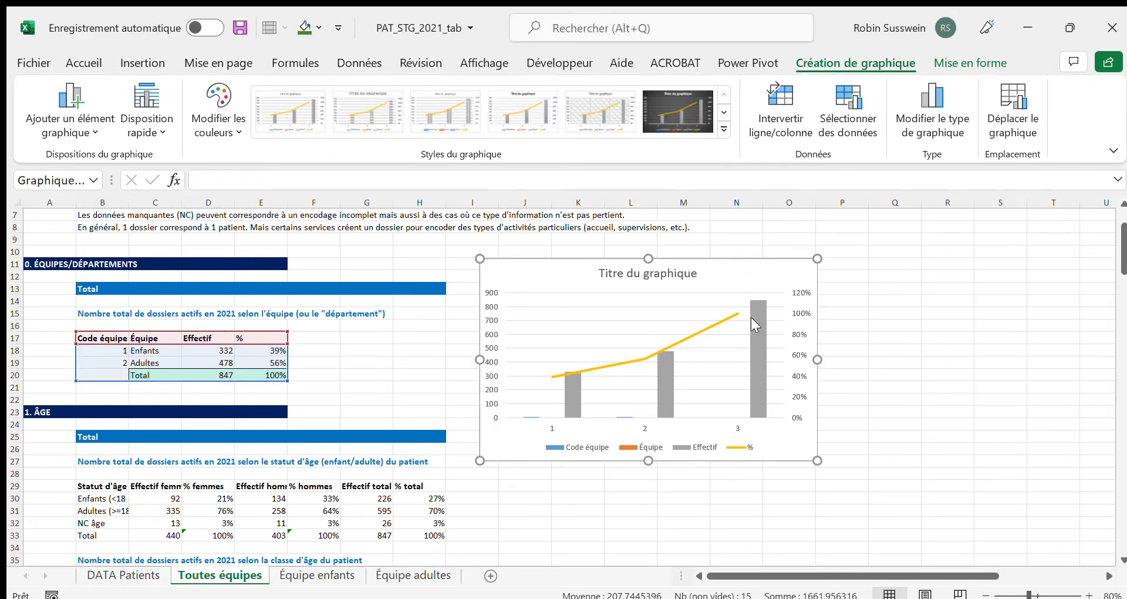
drag(827, 465, 880, 522)
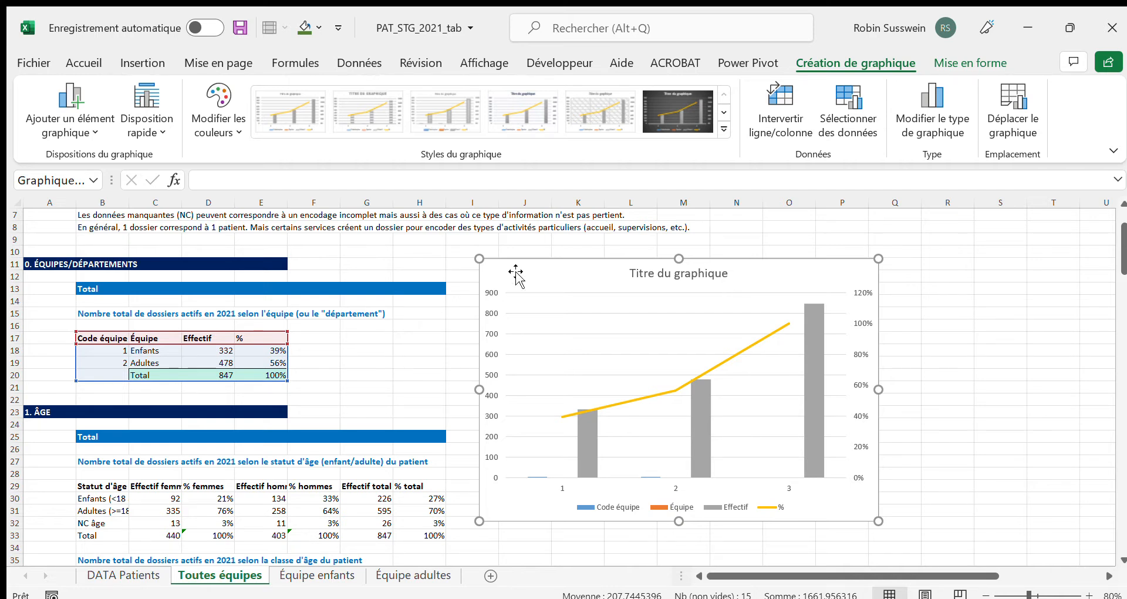
key(Delete)
Insert a recommended pie chart of Effectif for the Enfants and Adultes teams (C17:D19), placing it beside the table and enlarging it
click(153, 342)
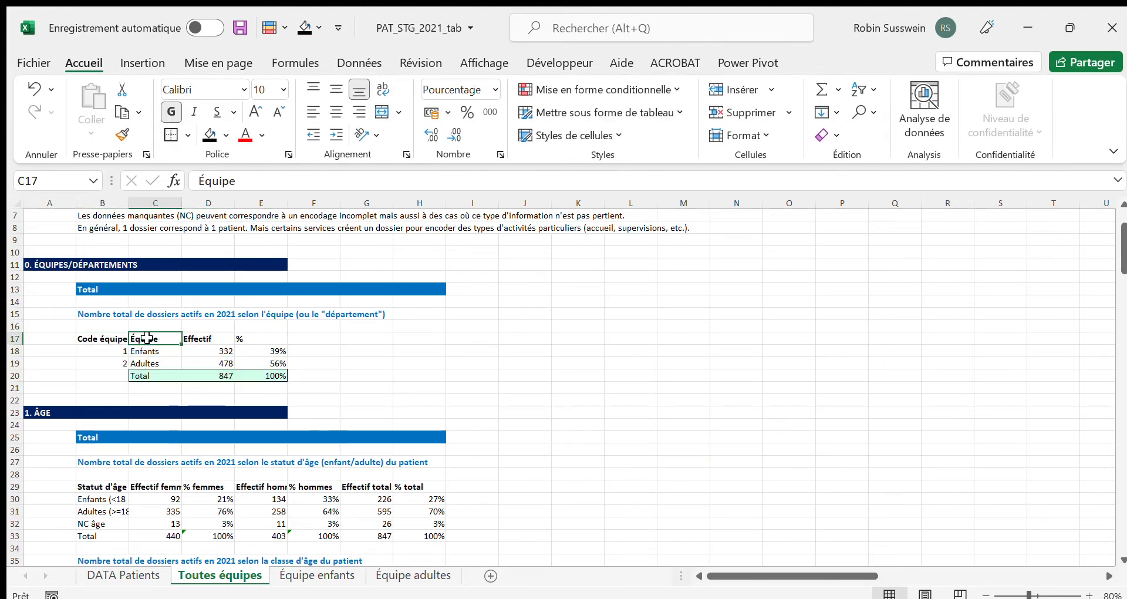
drag(195, 339, 203, 361)
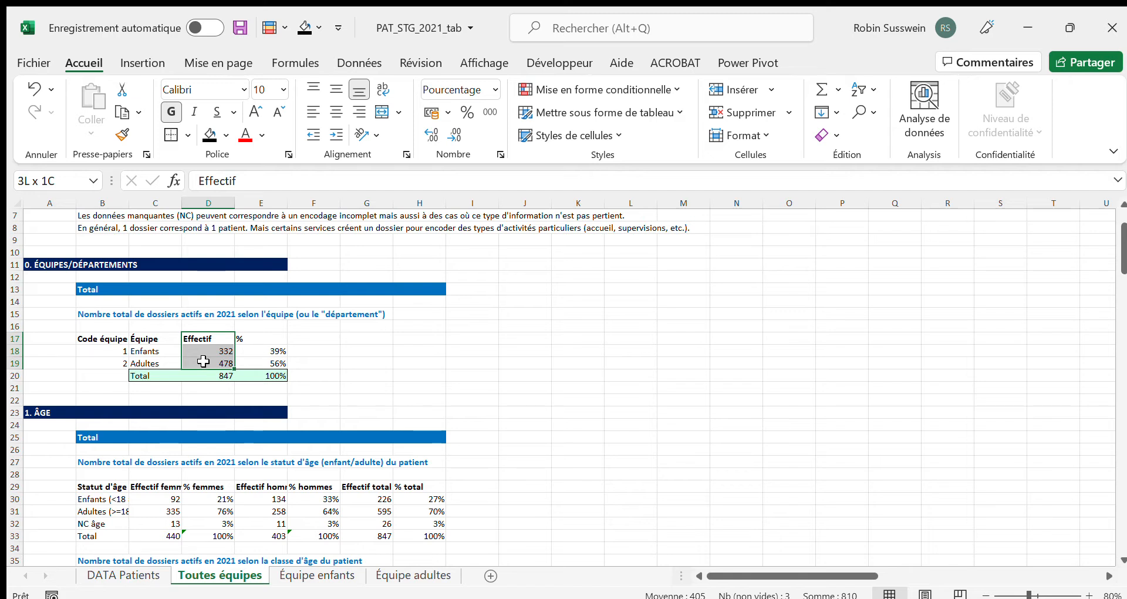
drag(195, 361, 161, 362)
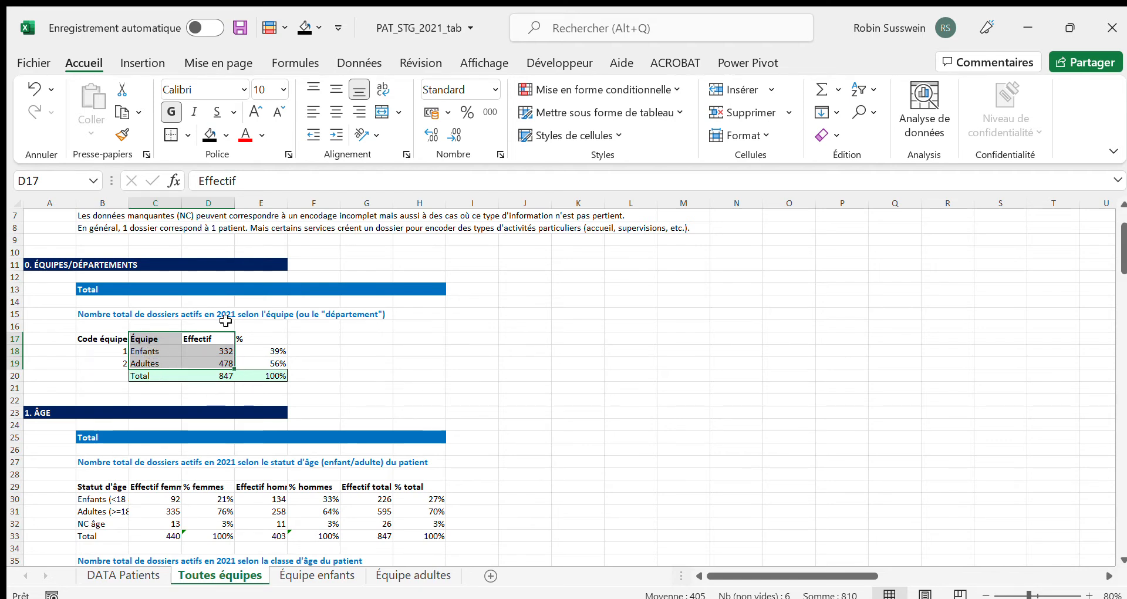
click(142, 63)
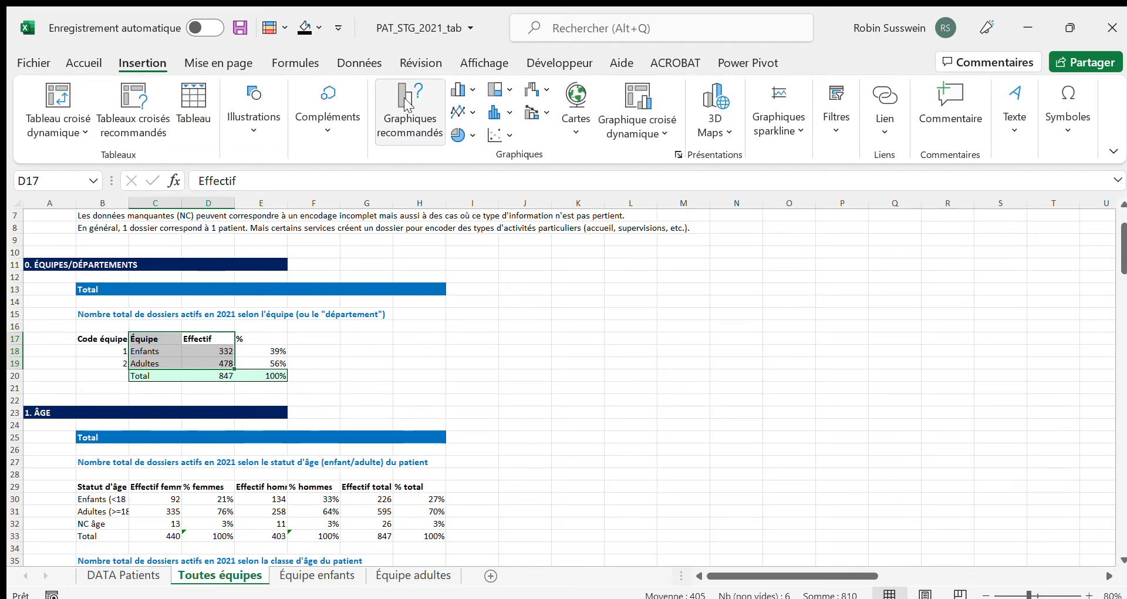
click(409, 105)
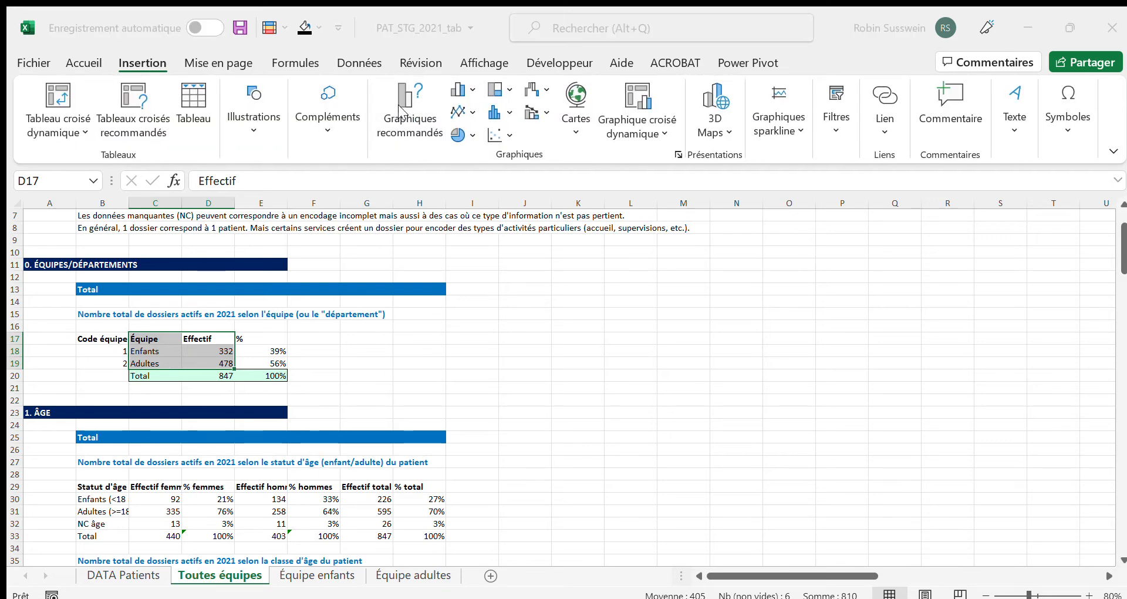
click(737, 547)
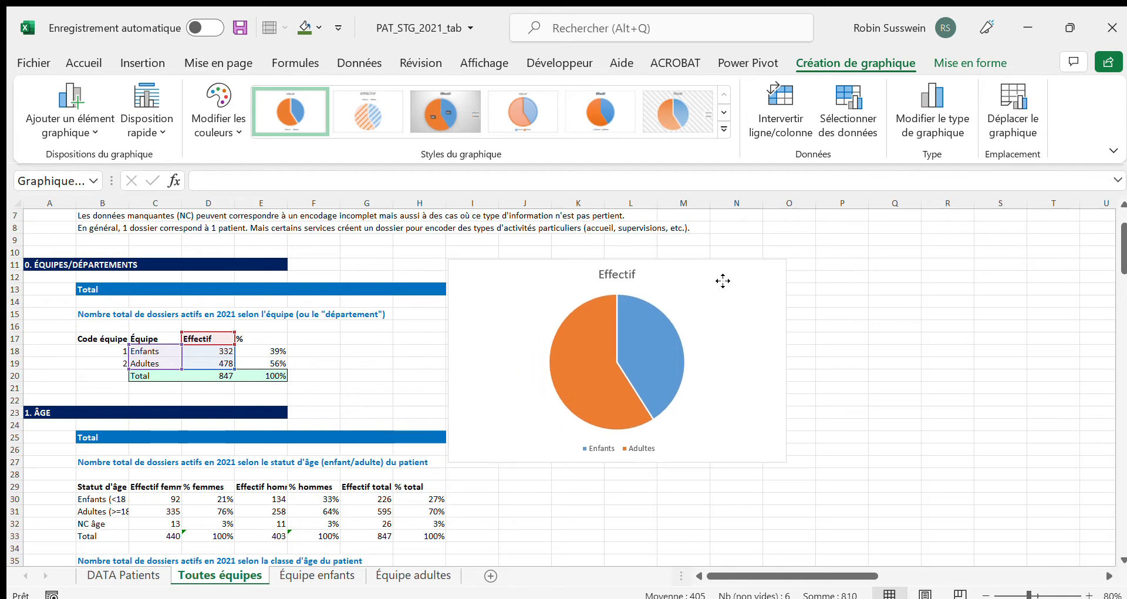
drag(822, 441, 858, 488)
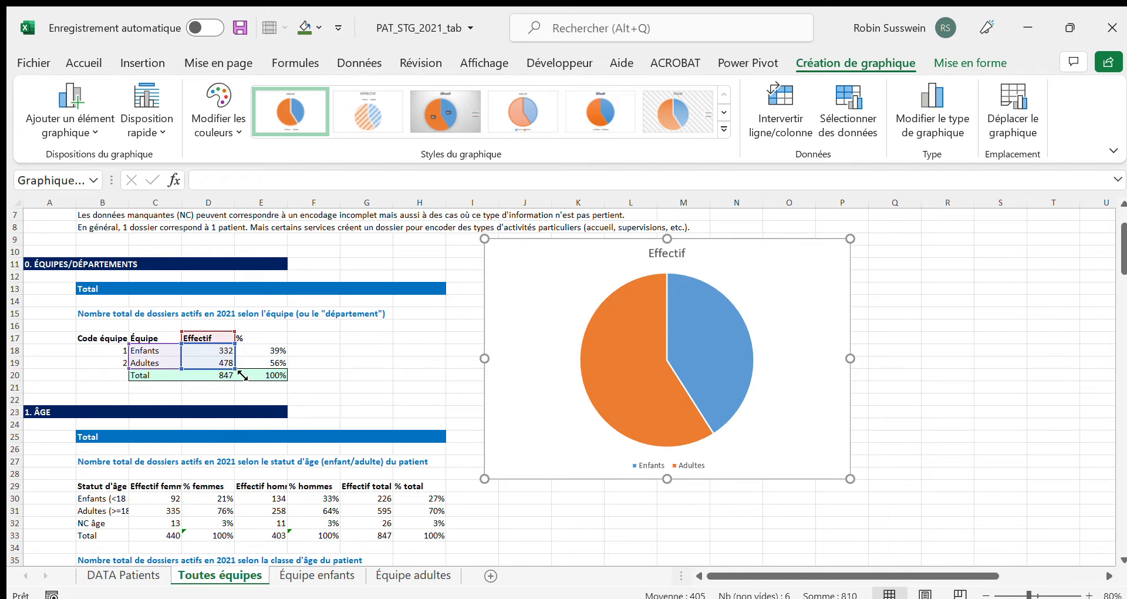
Try extending the pie chart's data range to the Total row, and restore it to only Enfants and Adultes
drag(243, 376, 243, 387)
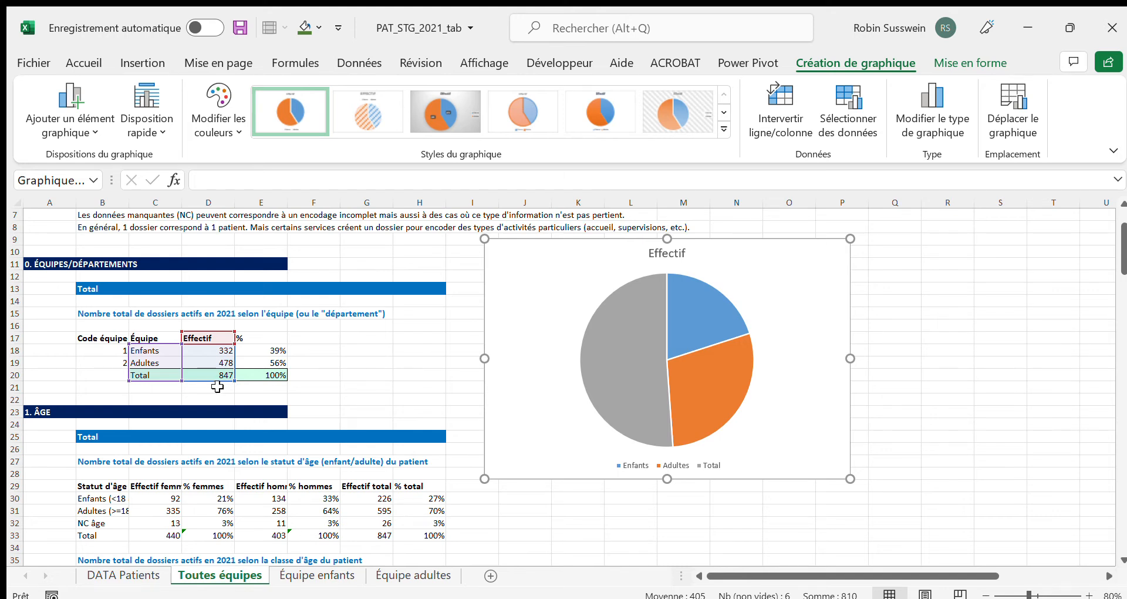
drag(236, 381, 240, 375)
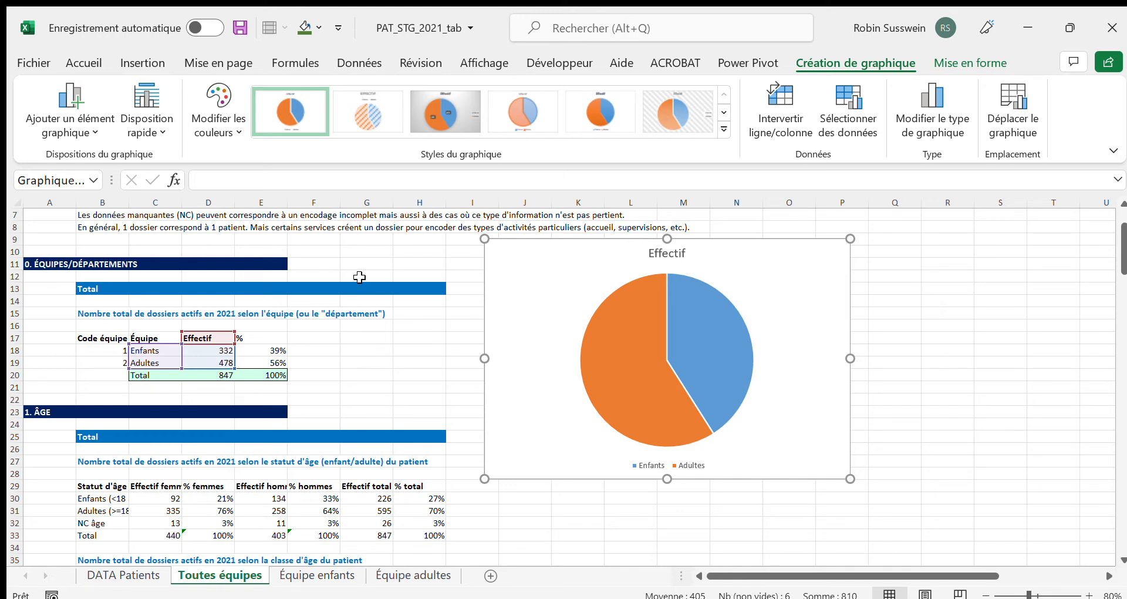
Replace the pie chart's title with the table heading copied from B15, "Nombre total de dossiers actifs en 2021 selon l'équipe (ou le "département")"
click(93, 312)
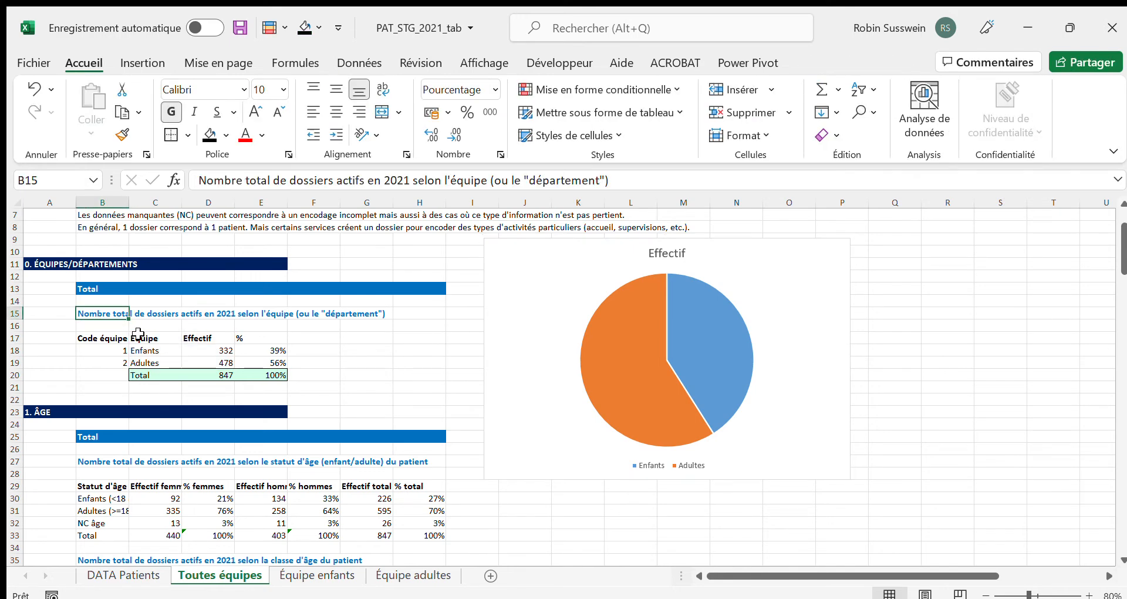
key(ctrl+c)
click(675, 254)
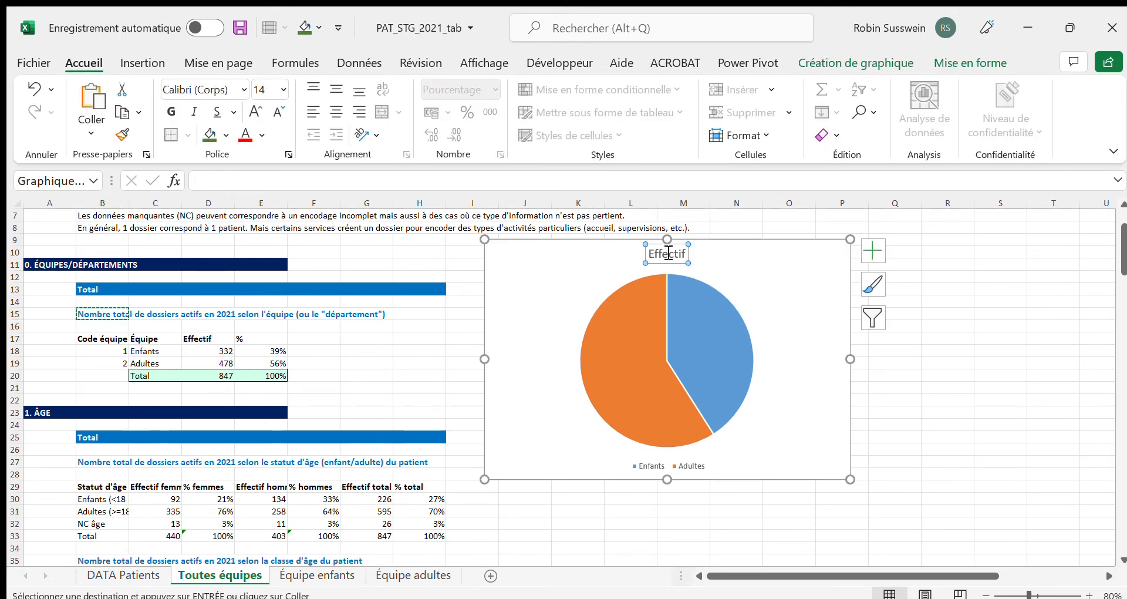
key(ctrl+v)
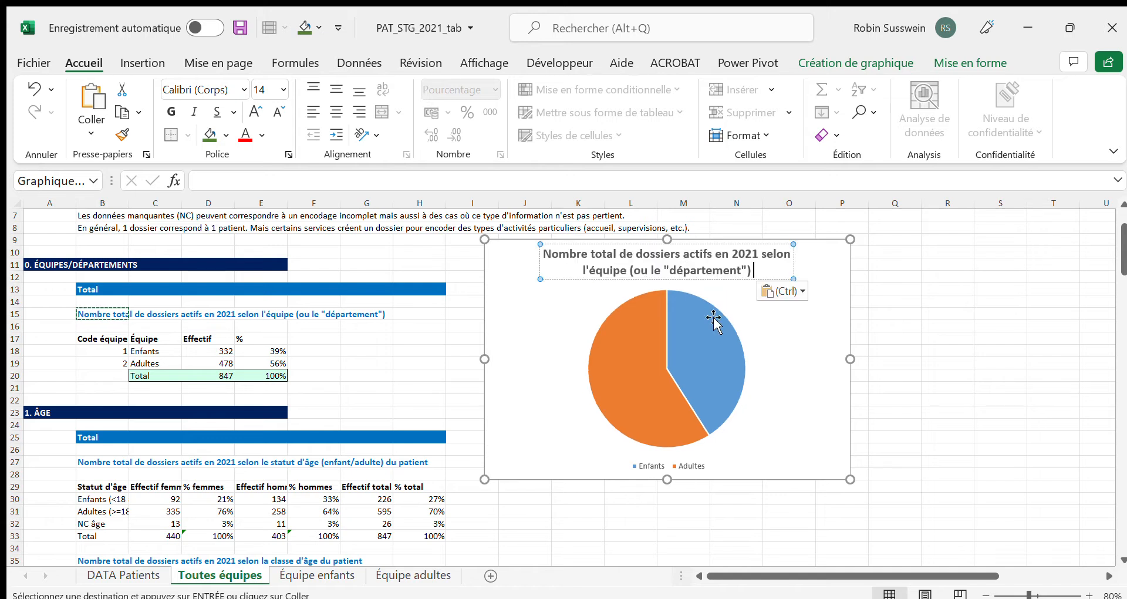
click(827, 312)
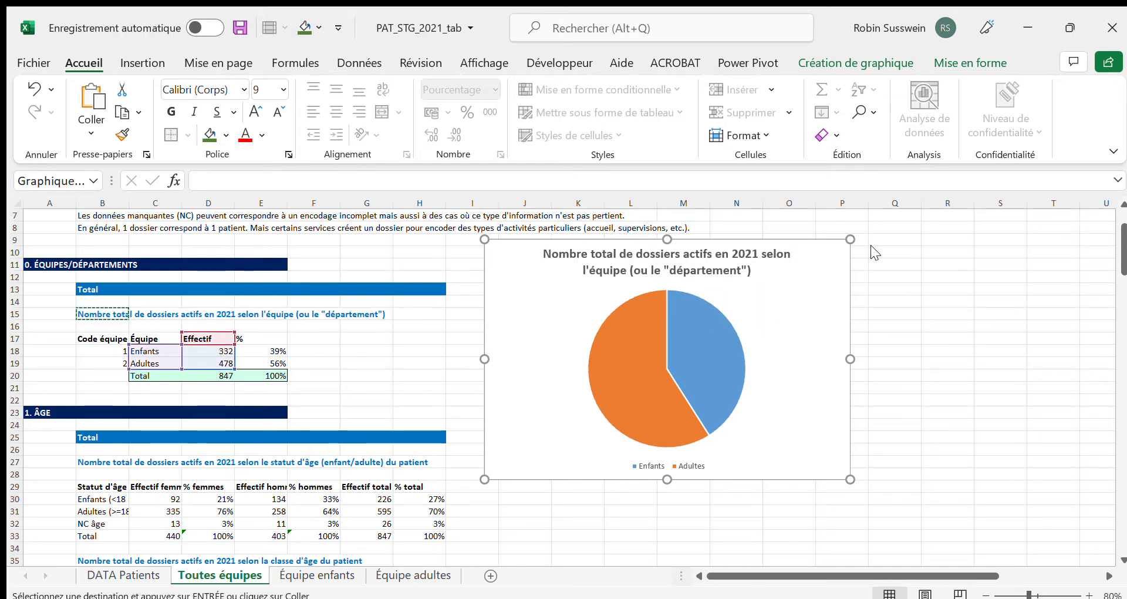
Add data labels to the team pie chart's slices, and delete the chart
click(906, 289)
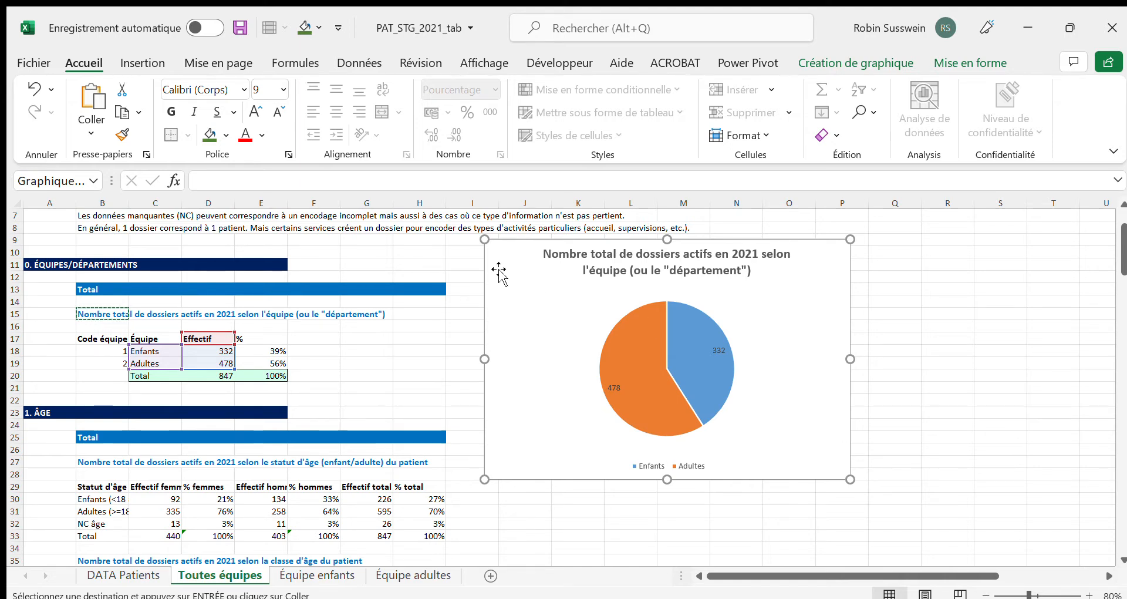
key(Delete)
Review the sheet from the 1. ÂGE tables down through the opening-year tables in the 4. ANCIENNETÉ section
scroll(509, 312, down, 5)
scroll(510, 313, down, 16)
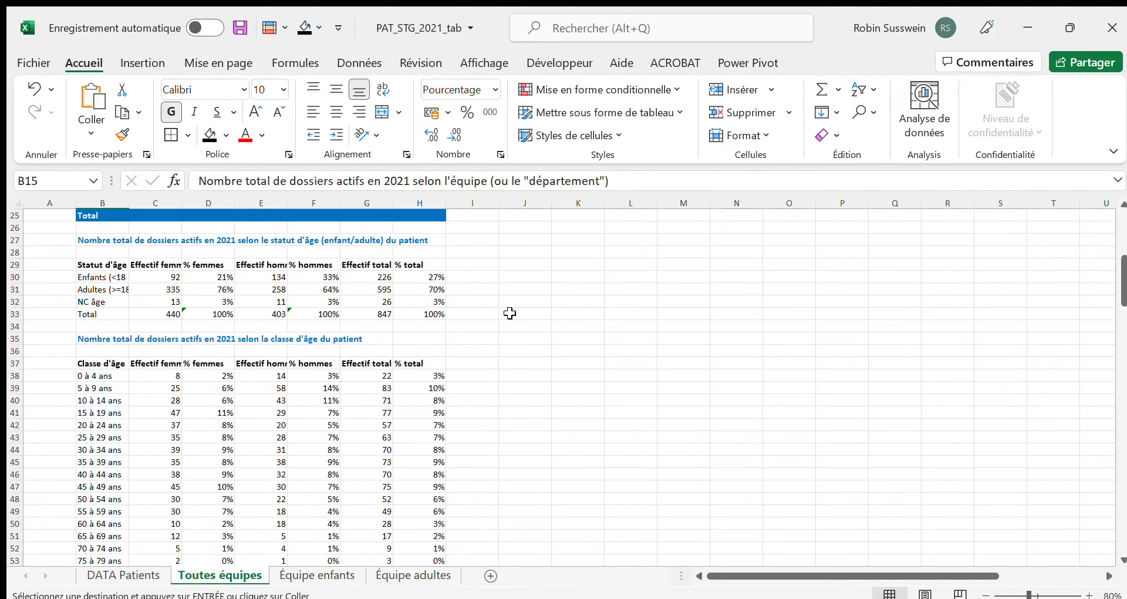
scroll(512, 313, down, 13)
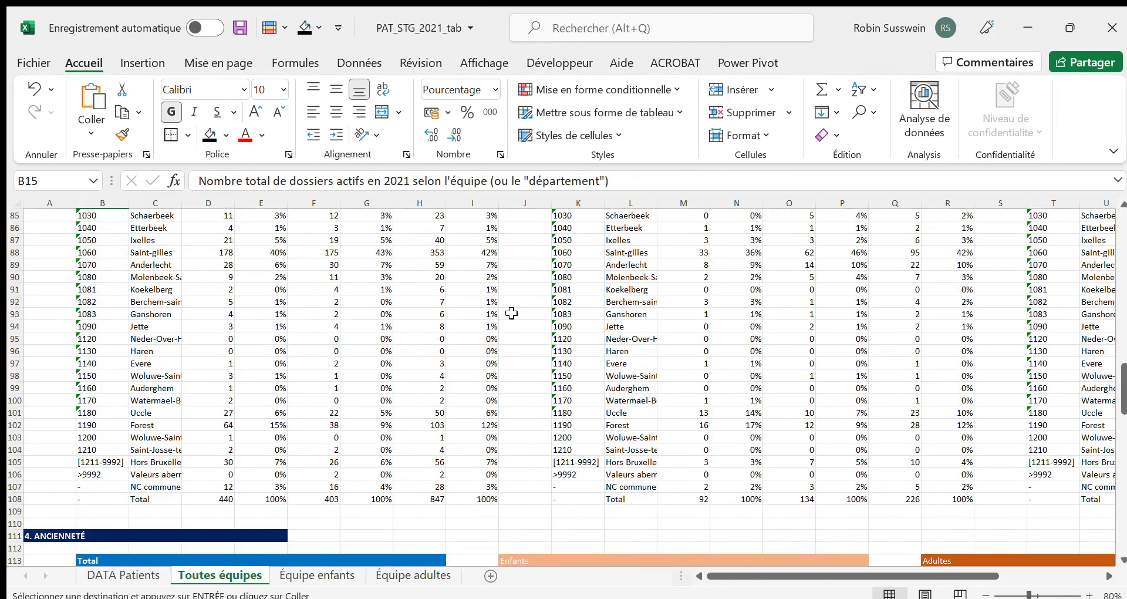
scroll(514, 314, down, 2)
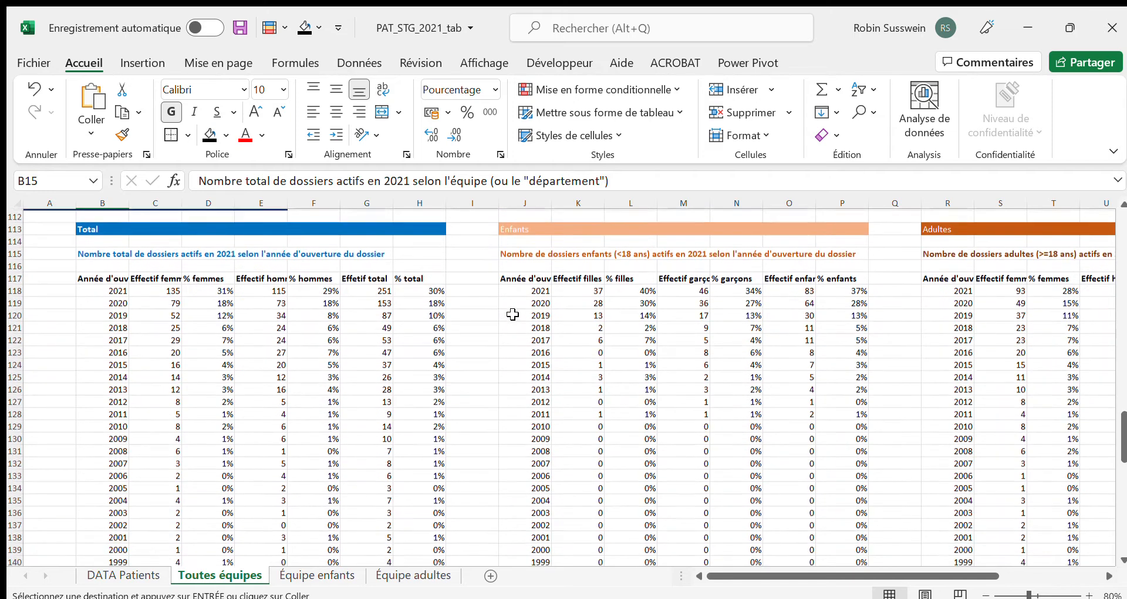
scroll(511, 316, up, 2)
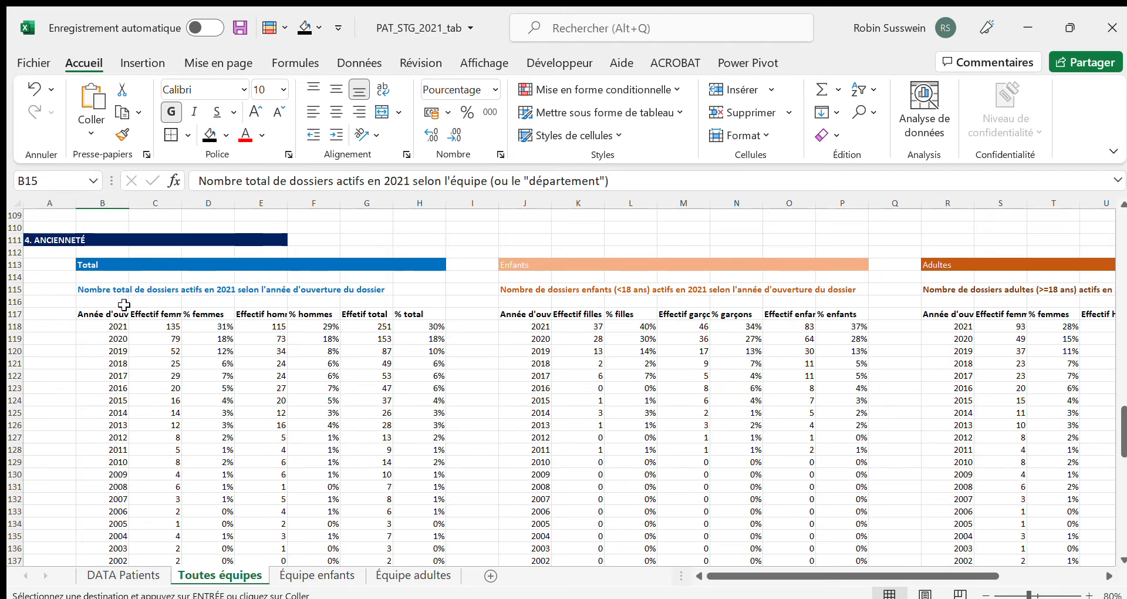
scroll(123, 305, down, 2)
scroll(123, 305, up, 2)
scroll(94, 290, down, 3)
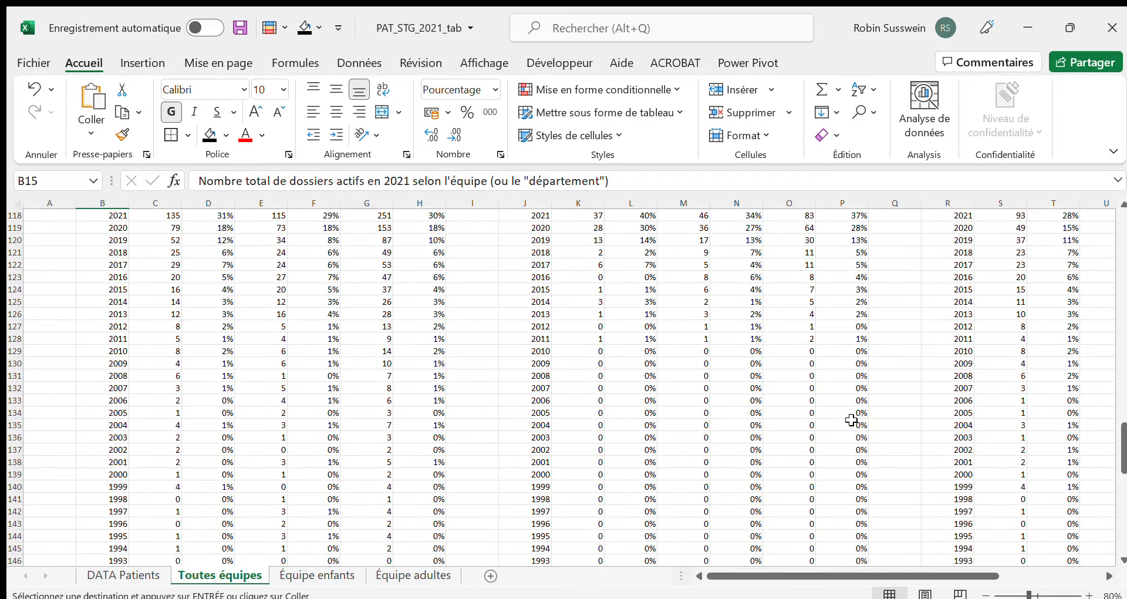
scroll(851, 420, down, 3)
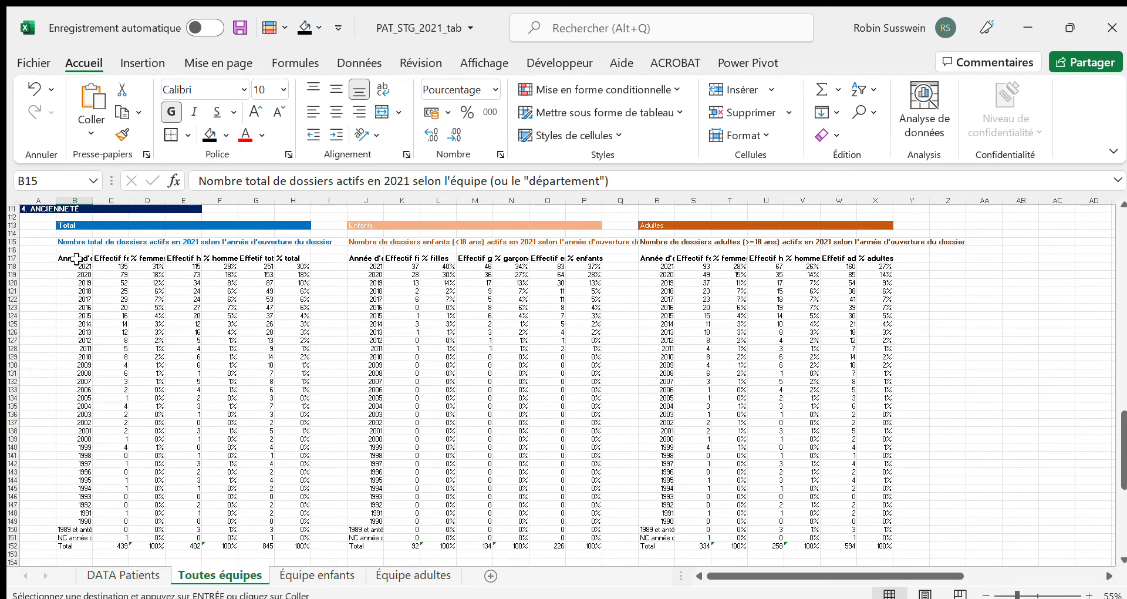
drag(73, 257, 75, 525)
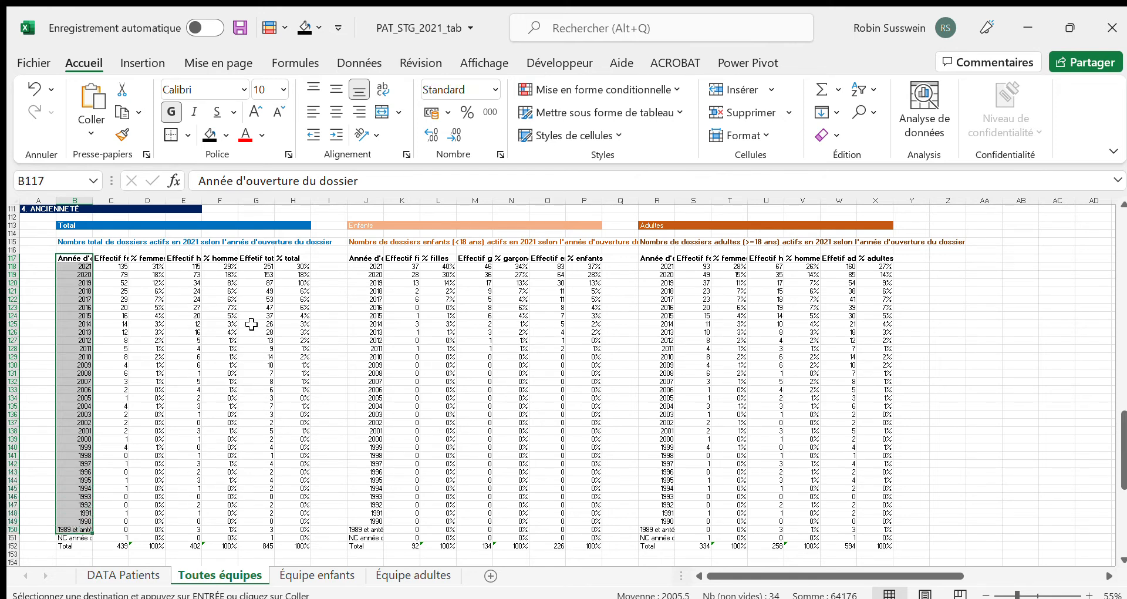
ctrl+click(257, 258)
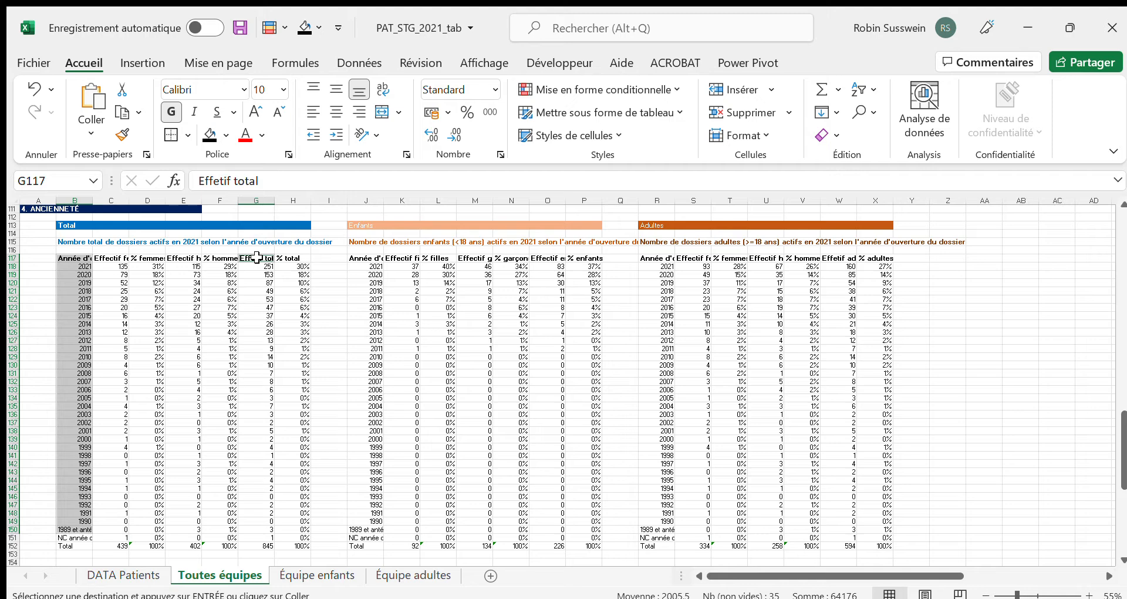
drag(257, 257, 252, 530)
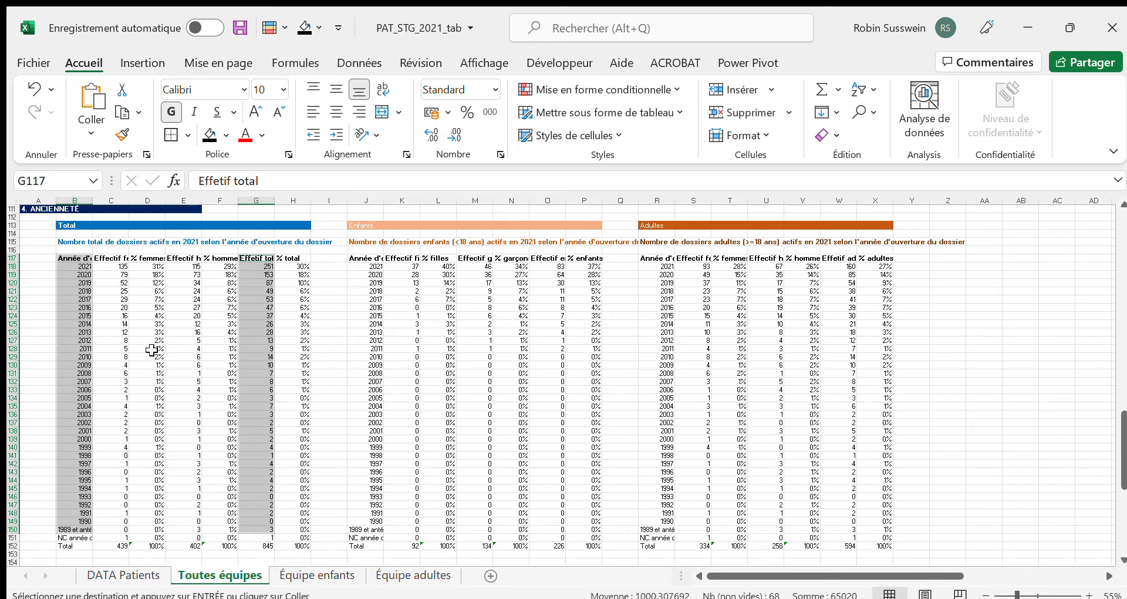
click(74, 257)
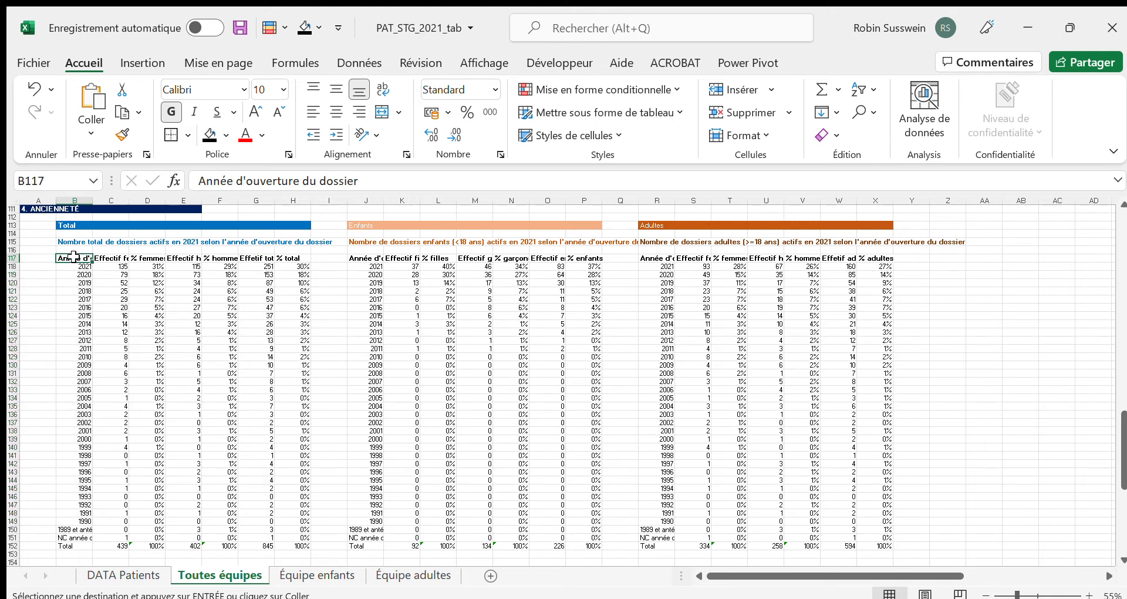
Try a recommended column chart of Effetif total by Année d'ouverture du dossier (B117:B150 and G117:G150), moving and enlarging it, and delete it
drag(72, 256, 80, 529)
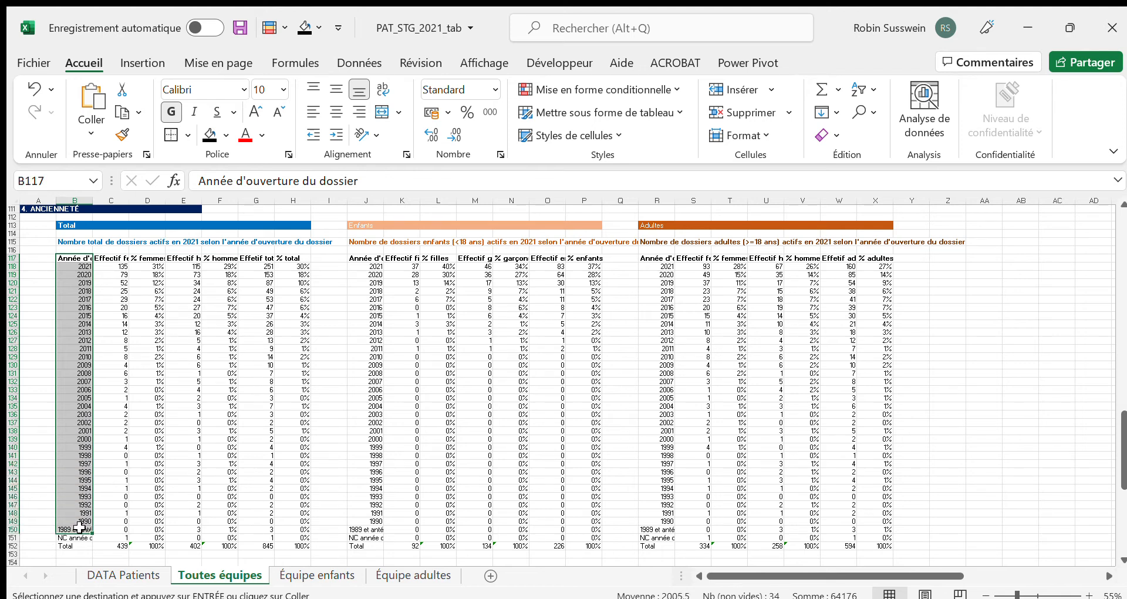
ctrl+click(256, 258)
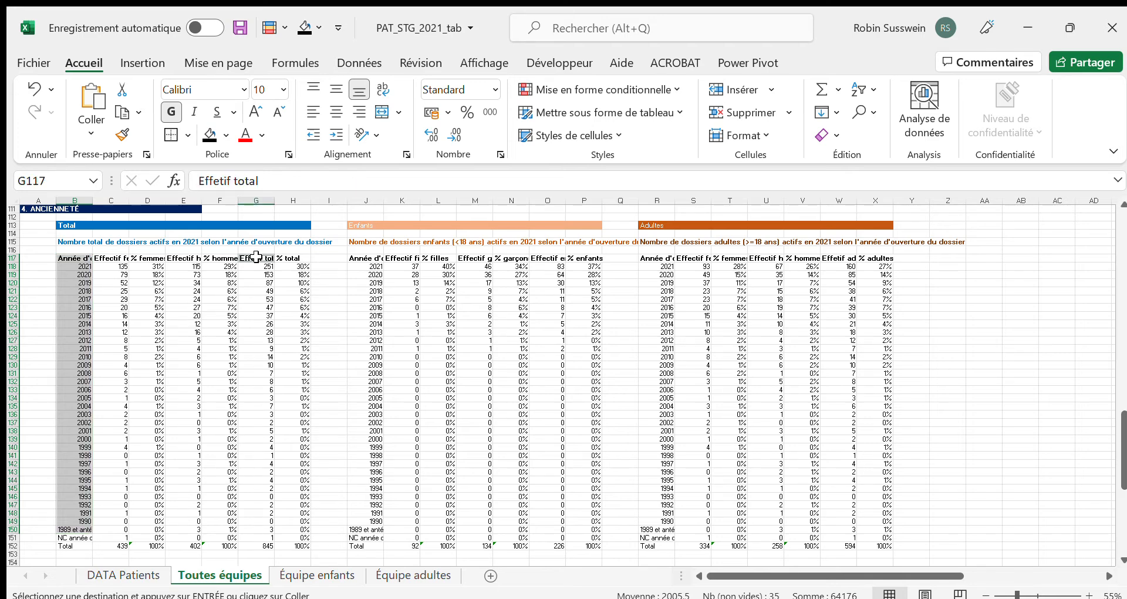
drag(256, 259, 248, 527)
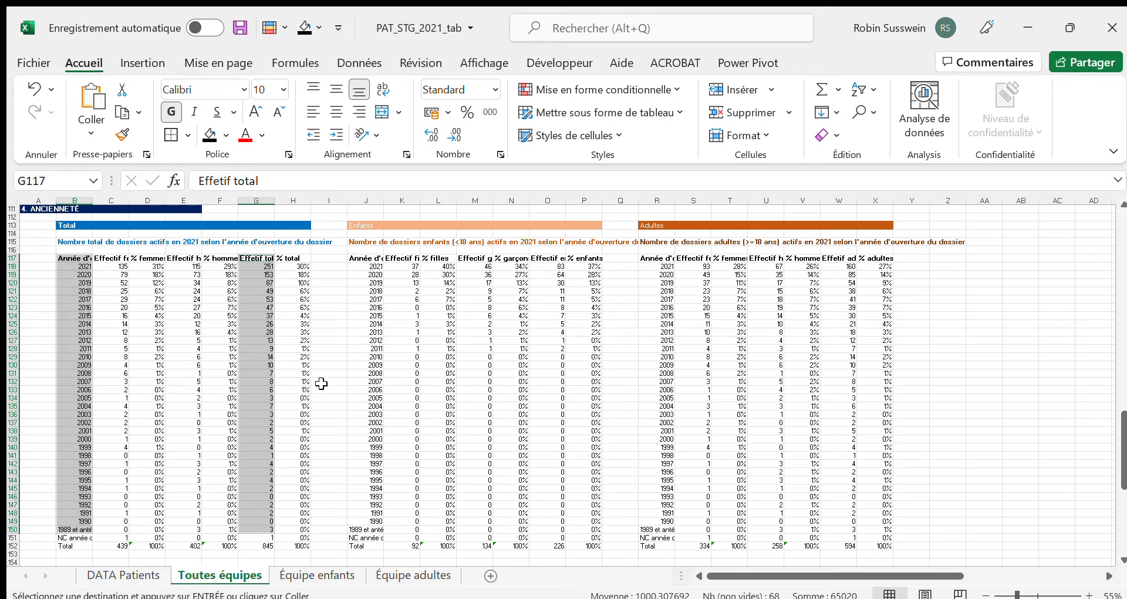
click(129, 54)
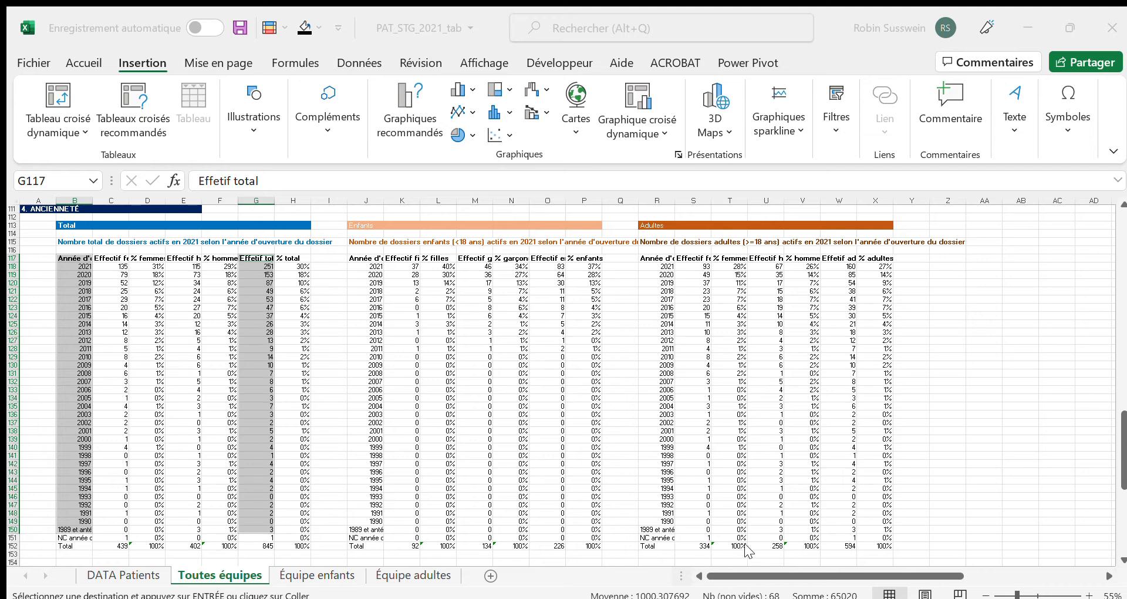
key(alt+F1)
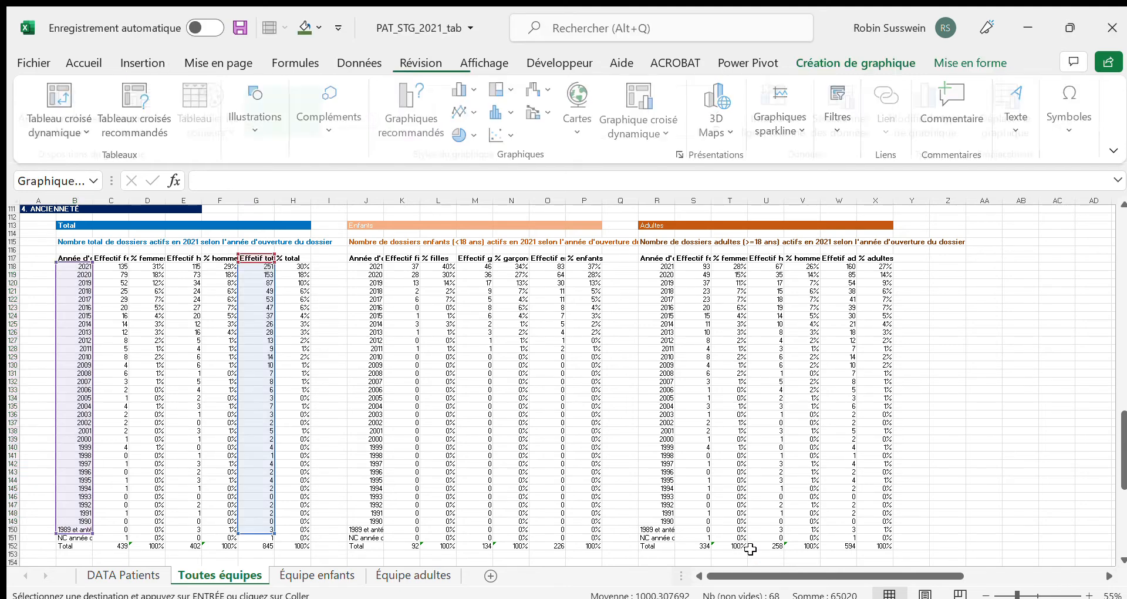
drag(647, 325, 585, 236)
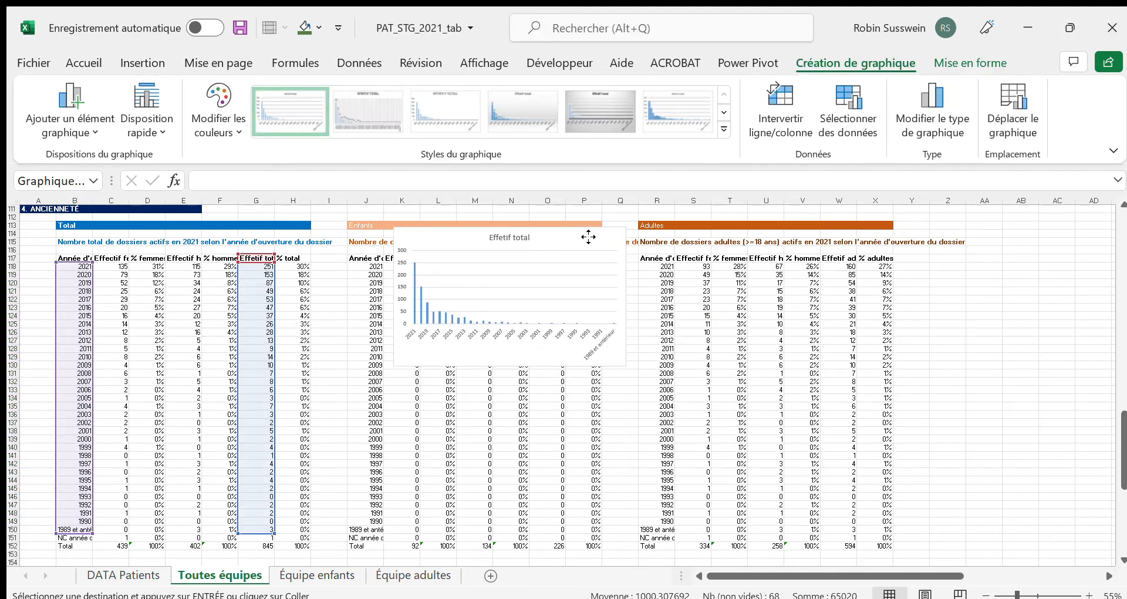
drag(626, 365, 919, 531)
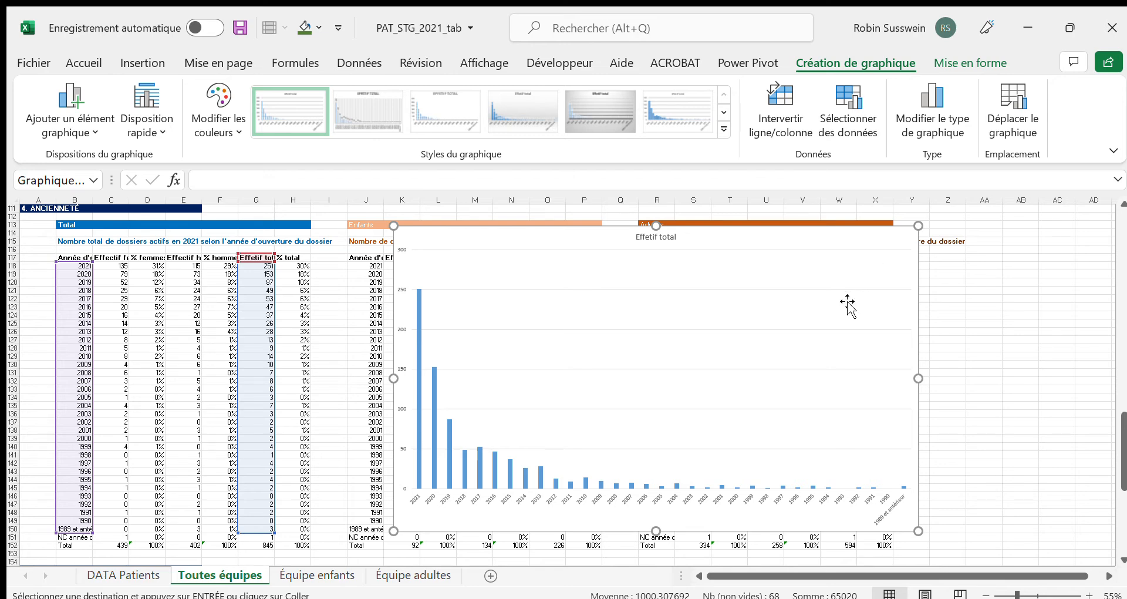
key(Delete)
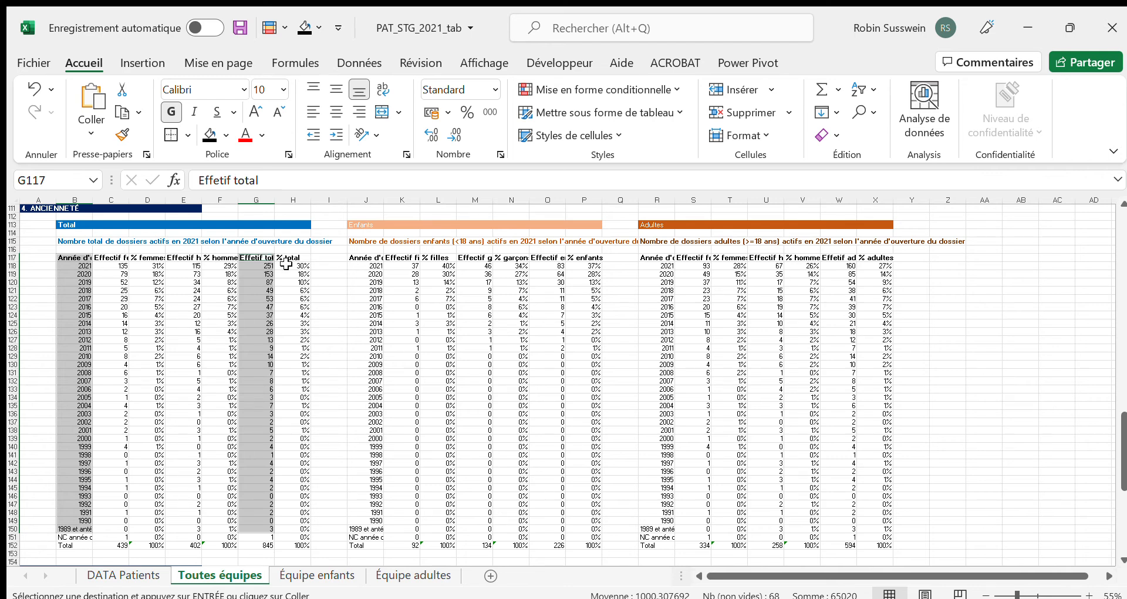
Try a recommended column chart of % total by opening year (B117:B150 and H117:H150), moving and enlarging it, and delete it
drag(72, 258, 75, 531)
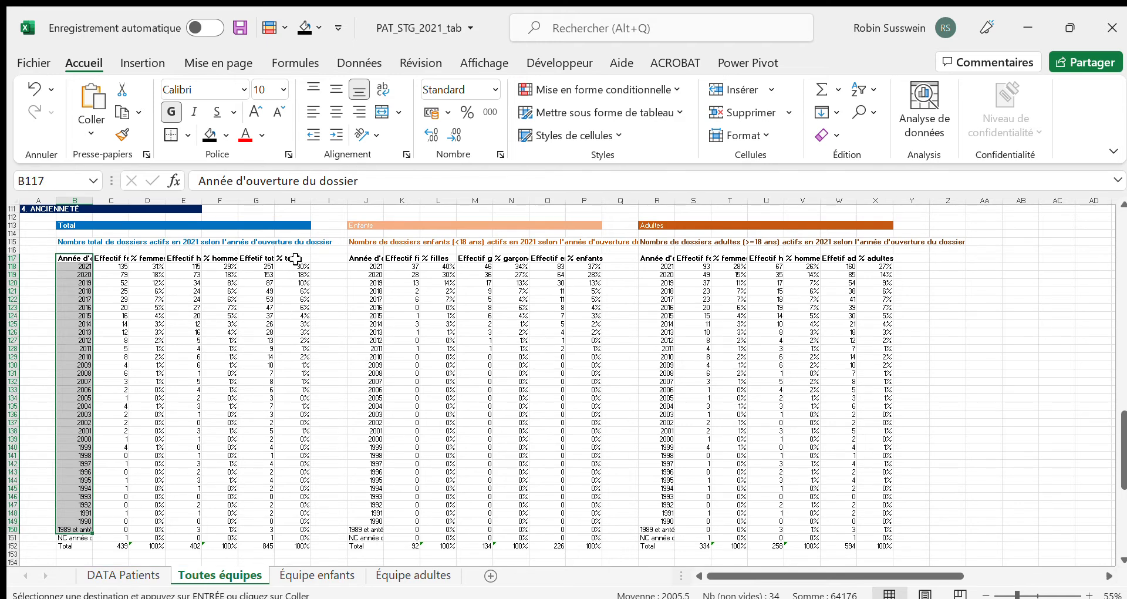
drag(295, 259, 289, 525)
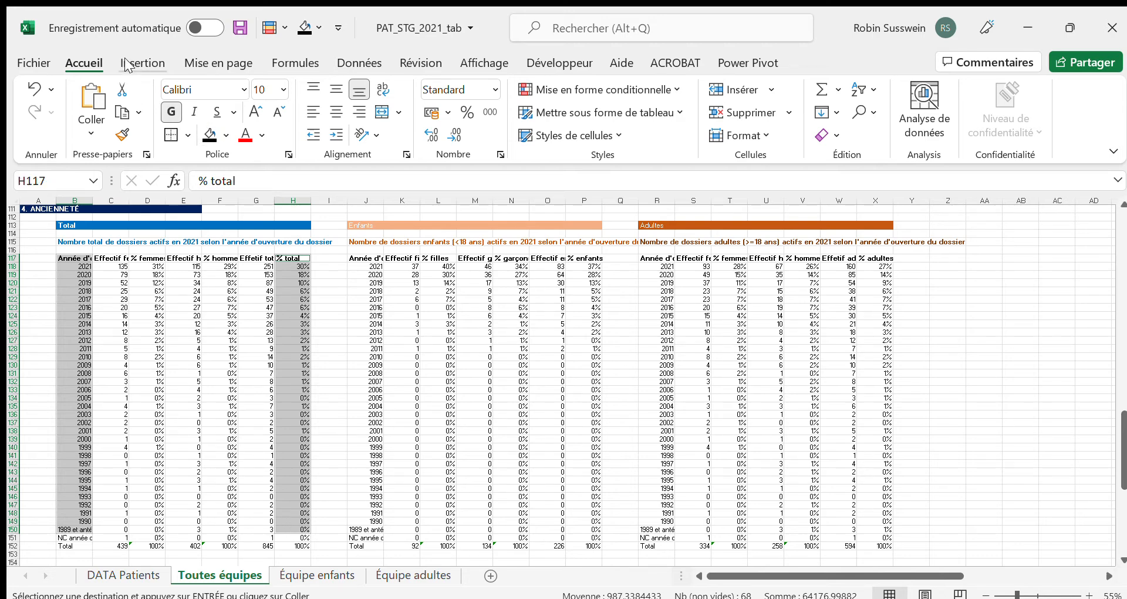
click(143, 63)
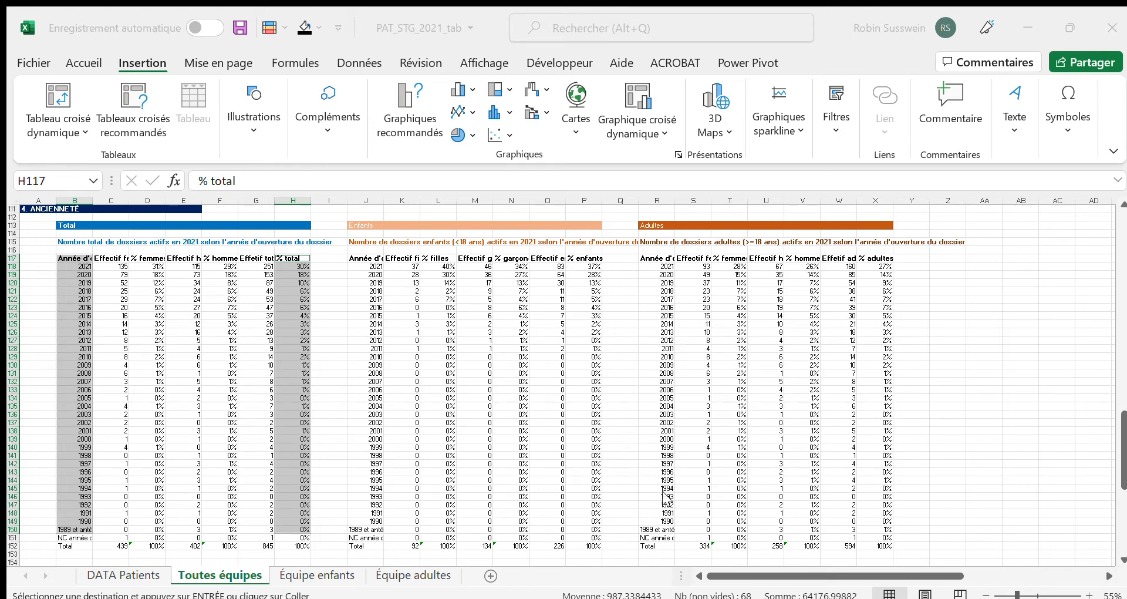
click(748, 546)
drag(651, 328, 542, 226)
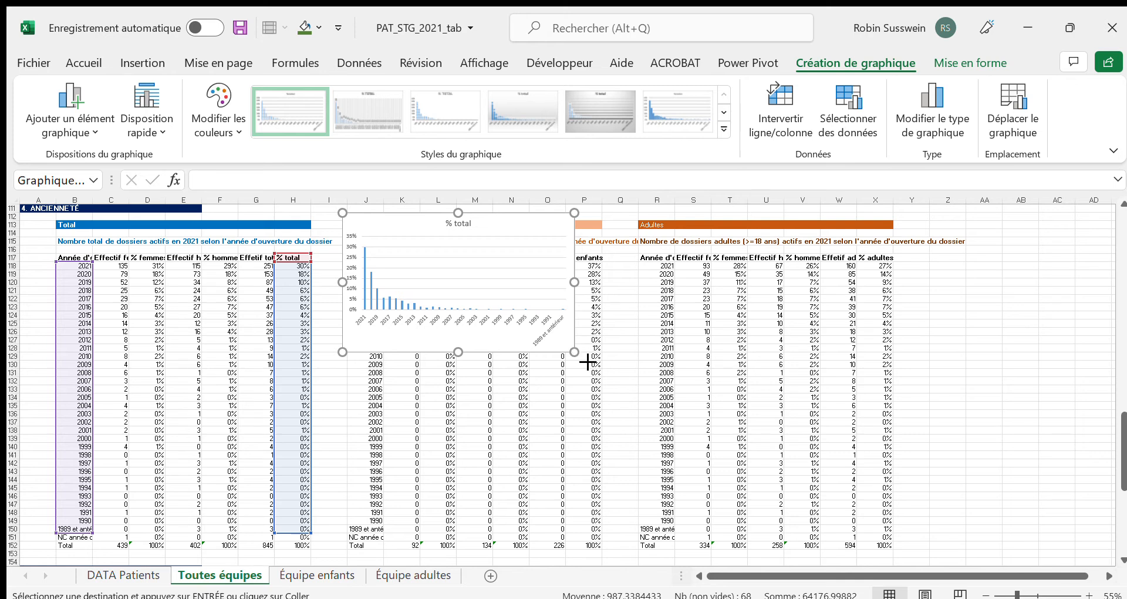
drag(901, 547, 928, 557)
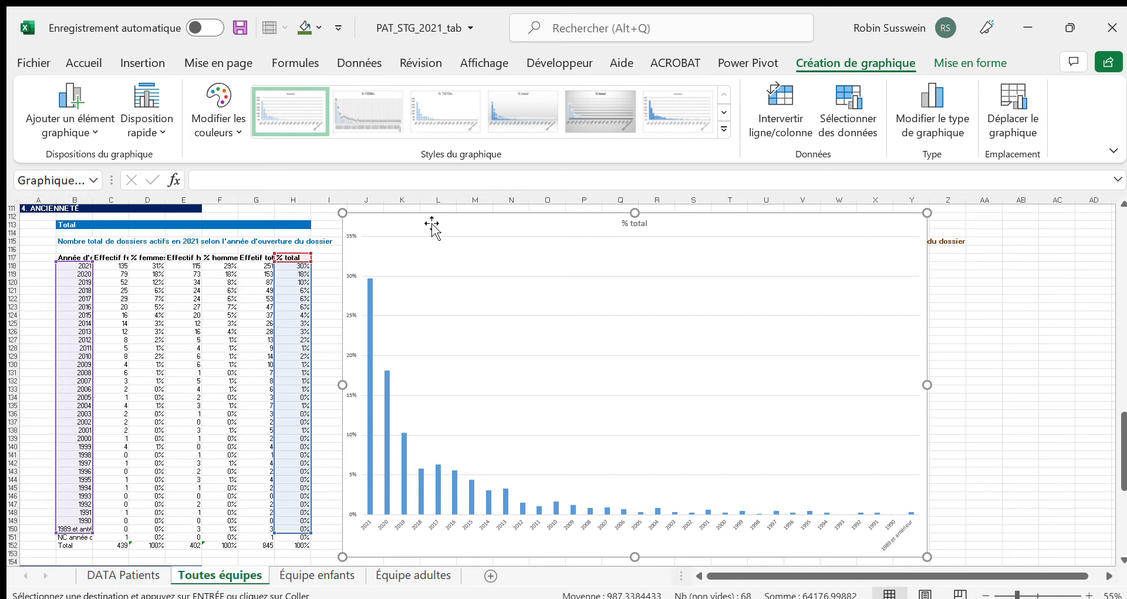
key(Delete)
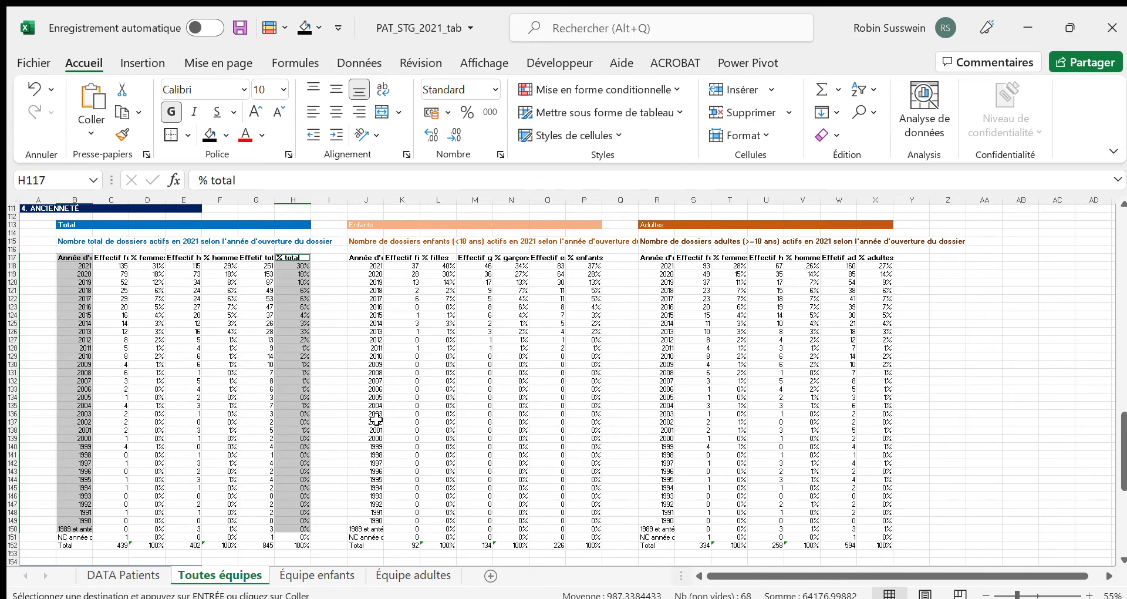
Insert a recommended clustered column chart comparing % enfants and % adultes by opening year, from J117:J150, P117:P150 and X117:X150
drag(365, 259, 371, 528)
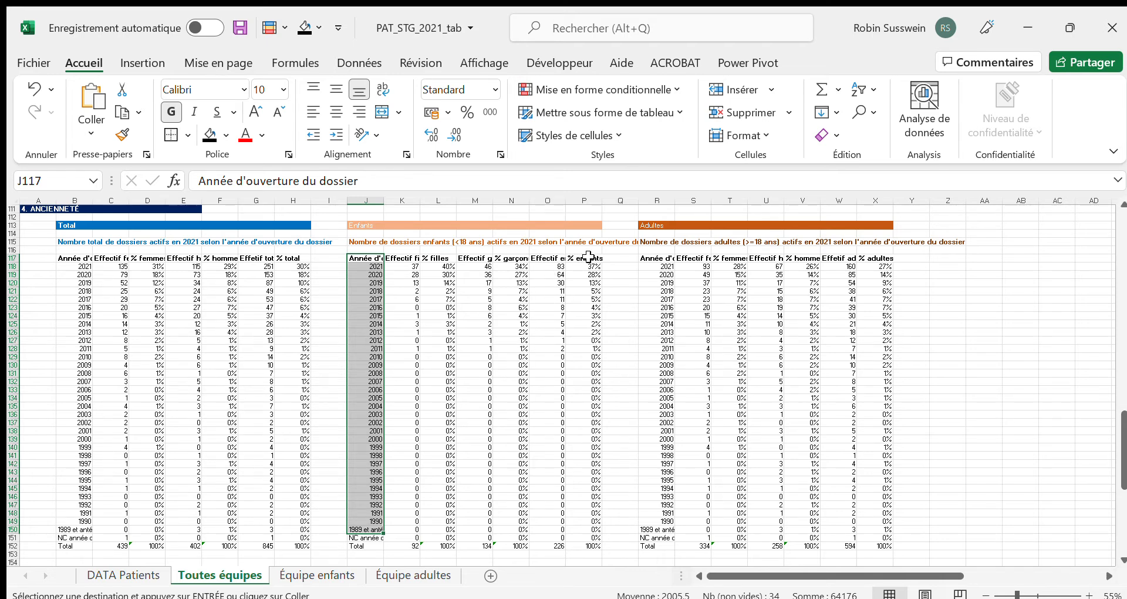
drag(586, 257, 587, 276)
drag(590, 459, 587, 532)
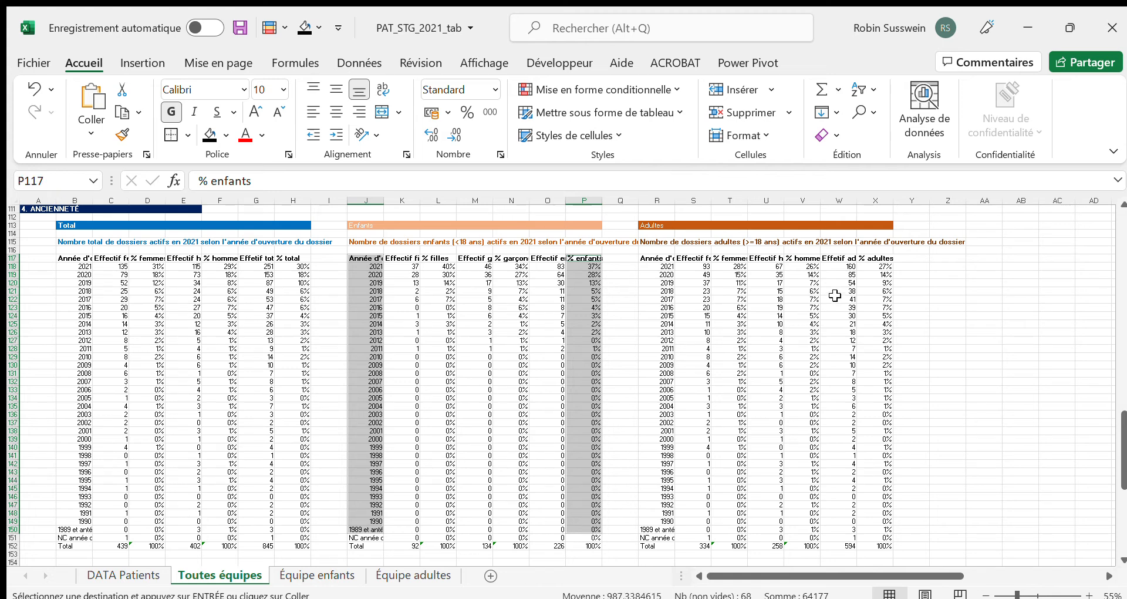
drag(877, 258, 887, 527)
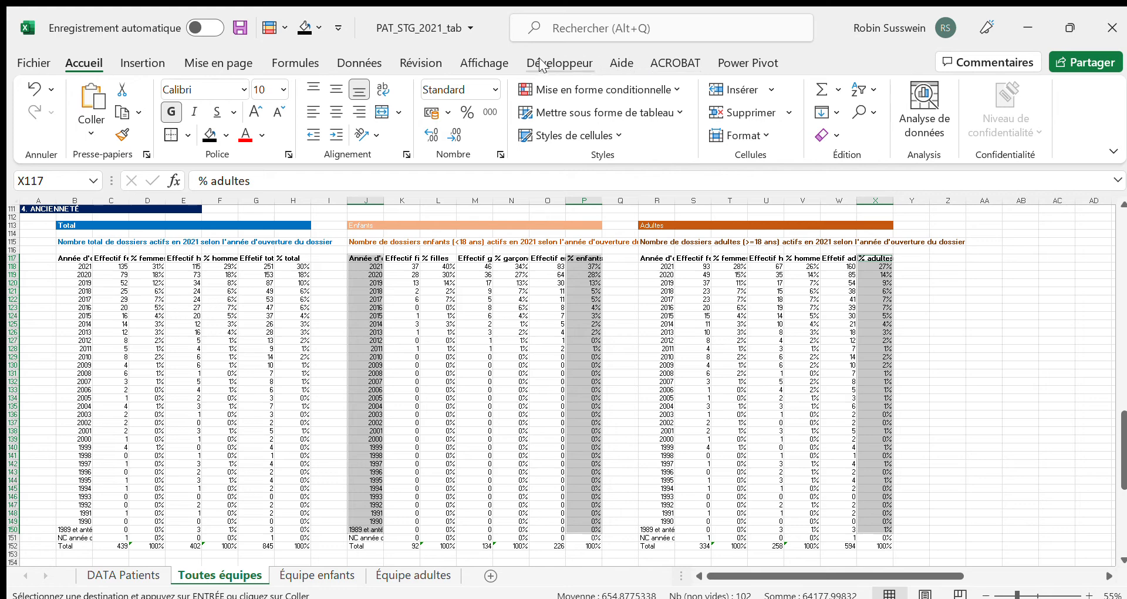
click(143, 63)
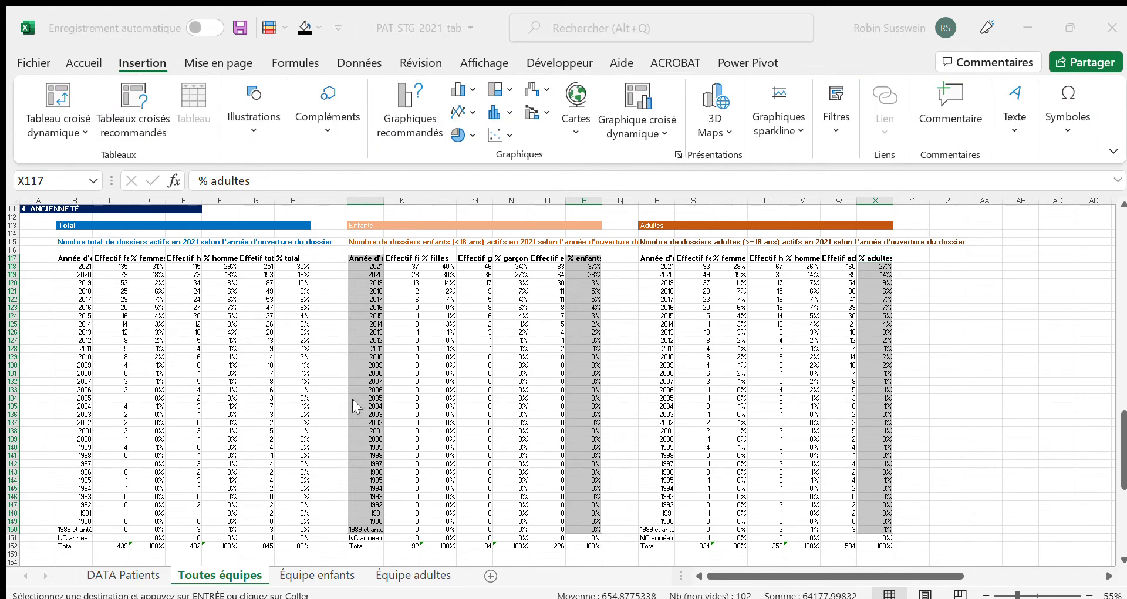
key(Return)
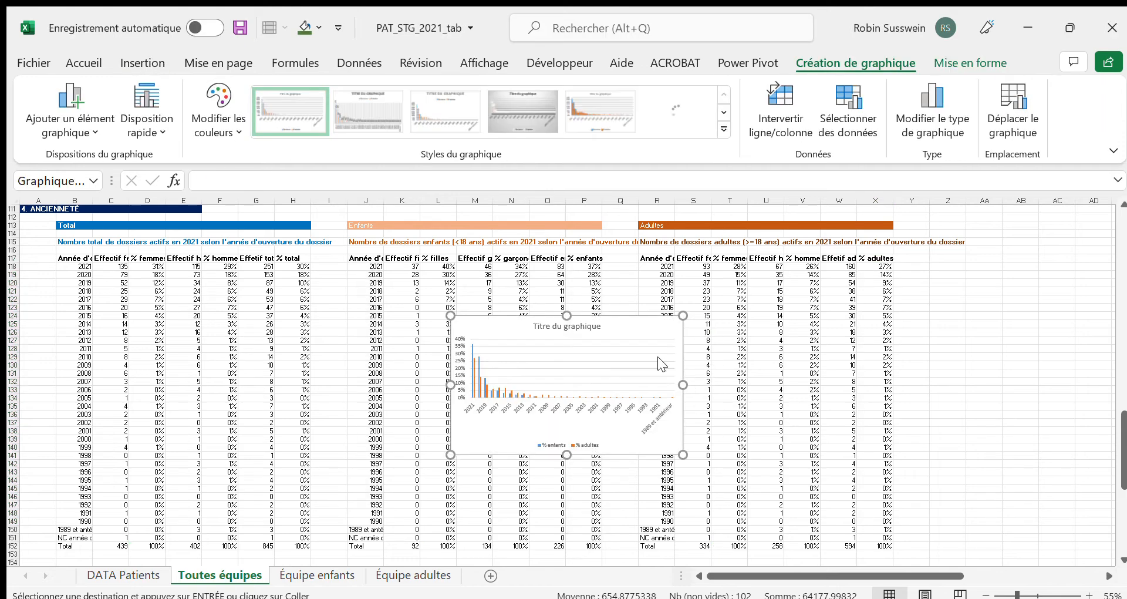
Move the % enfants and % adultes chart beside the Total table and enlarge it across columns J to X
drag(626, 329, 511, 221)
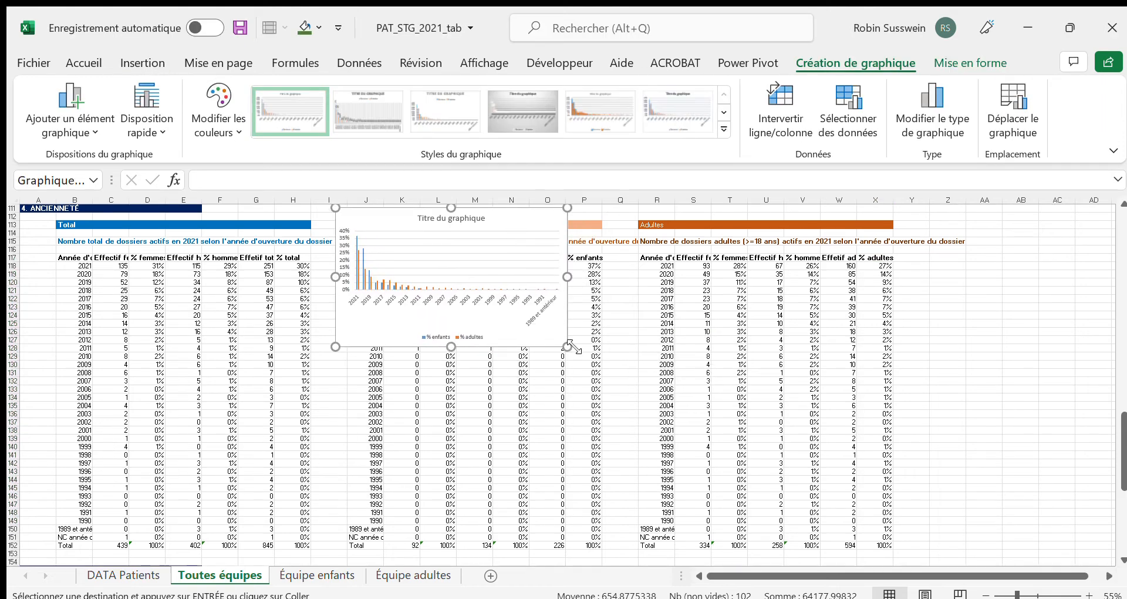
drag(577, 356, 909, 516)
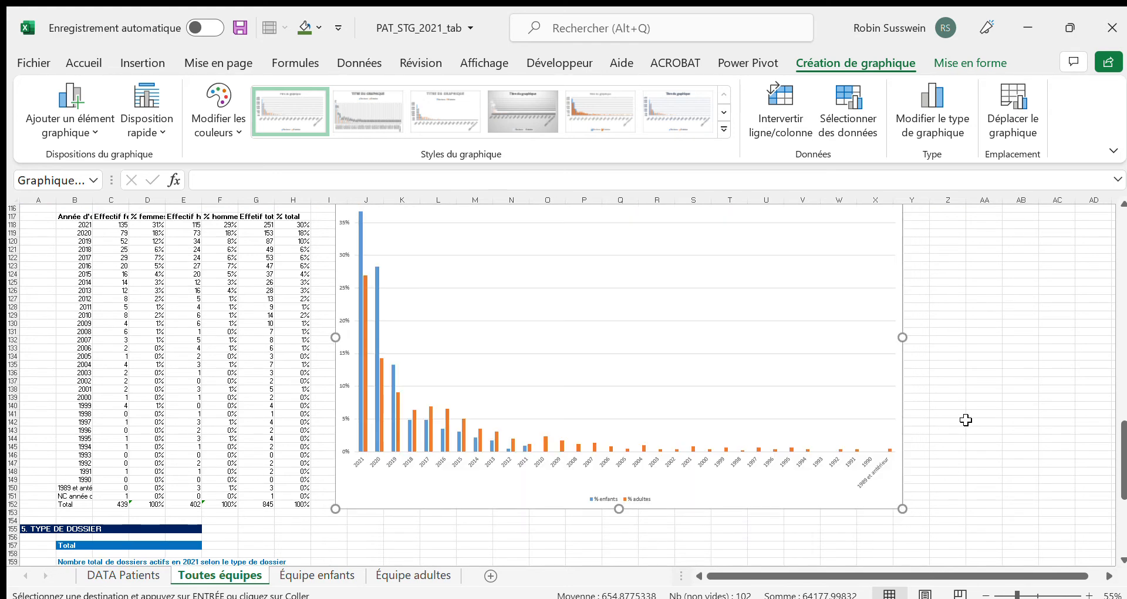
scroll(964, 423, up, 1)
scroll(964, 423, up, 1)
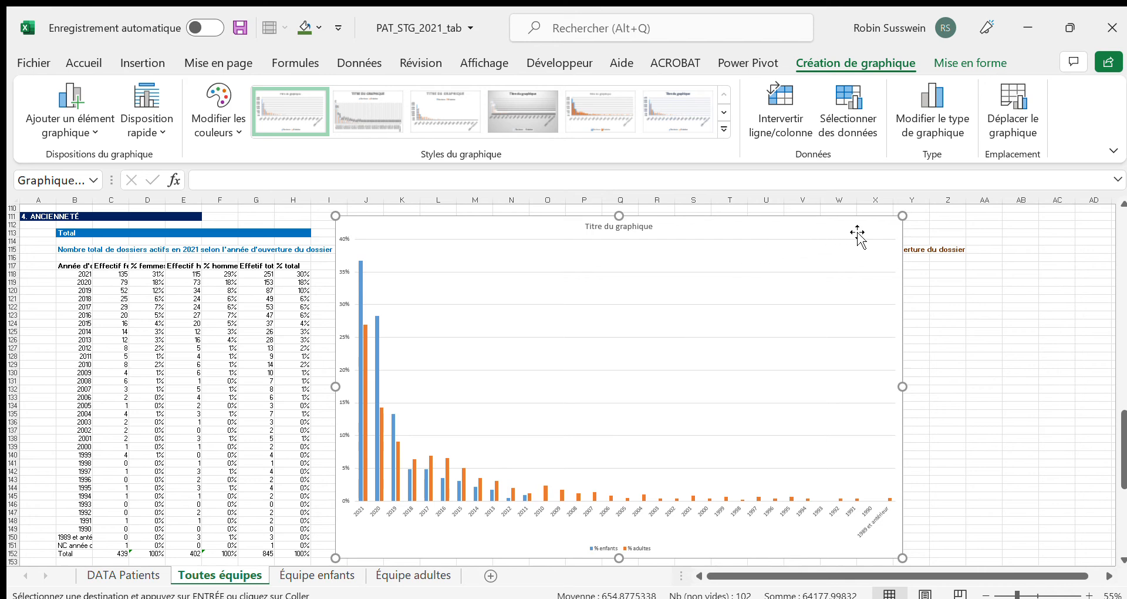
Title the chart "Part des dossiers actifs en 2021 selon l'année d'ouverture du dossier, parmi les enfants (<18ans) et parmi les adultes (>=18ans)"
click(640, 226)
key(ctrl+a)
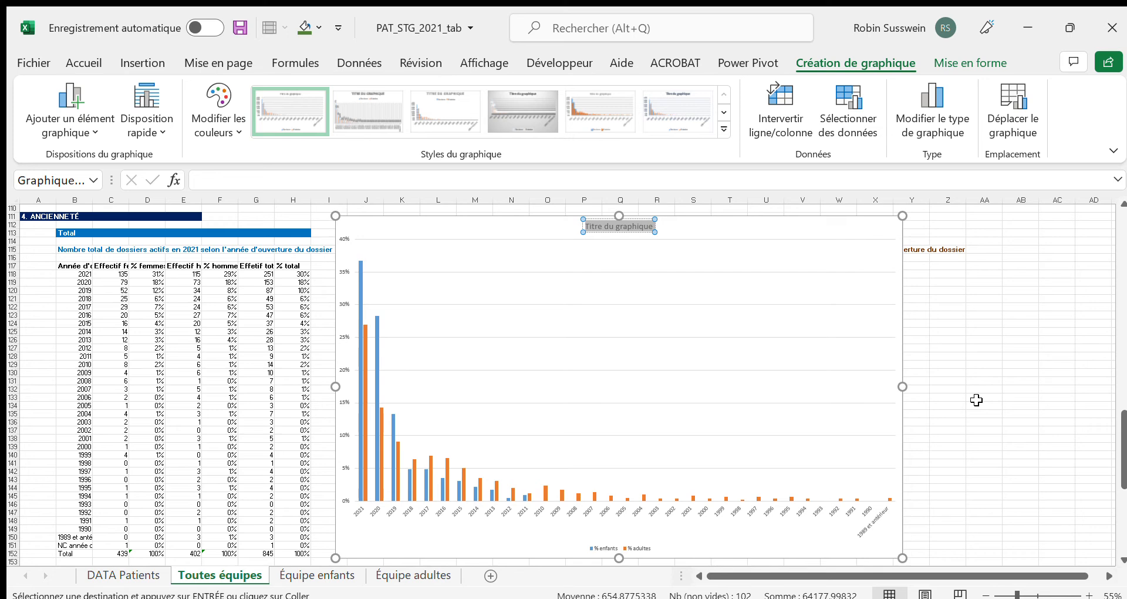
text(Part de)
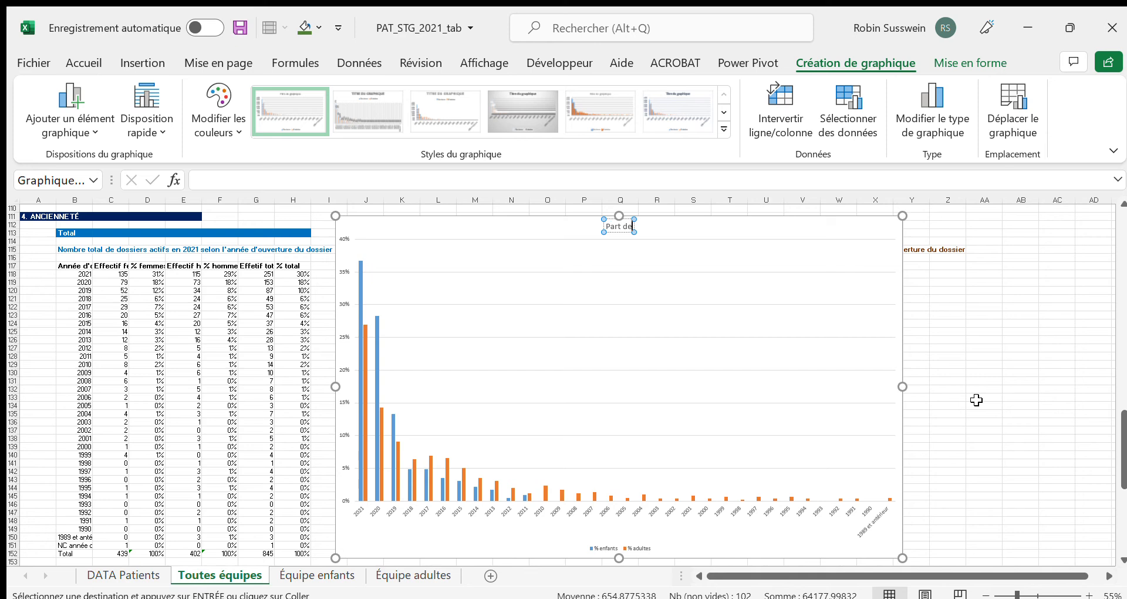
text(s dossier)
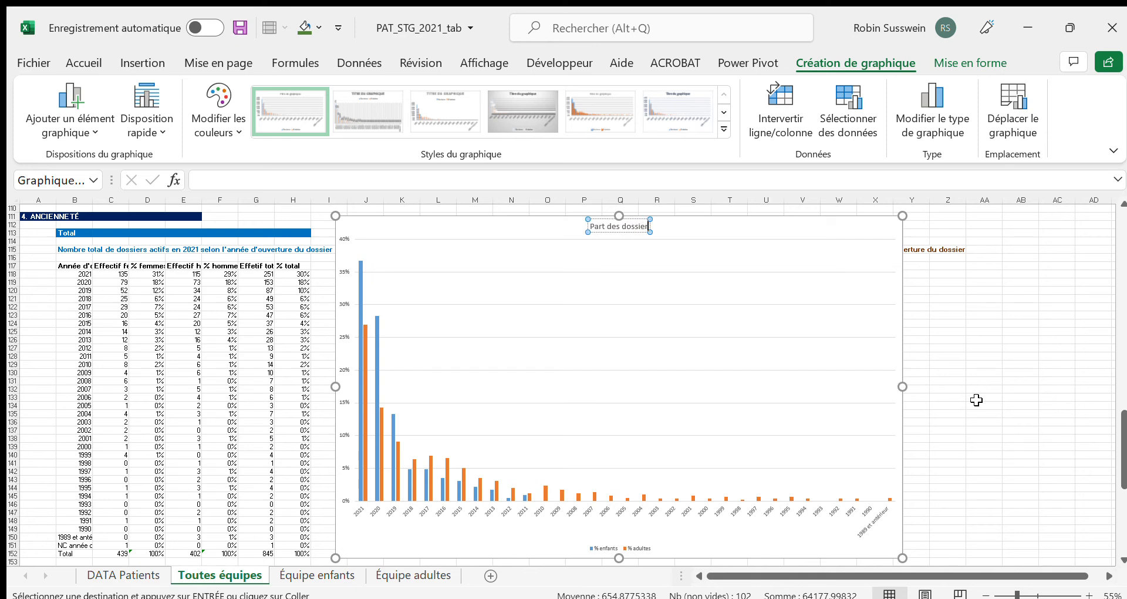
text(s acti)
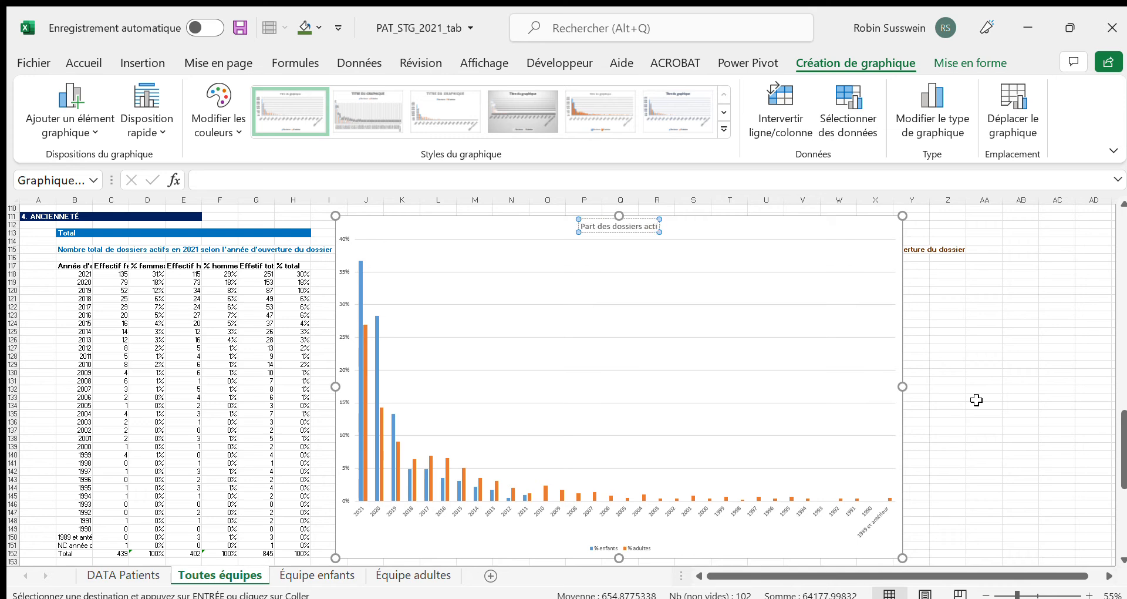
text(fs)
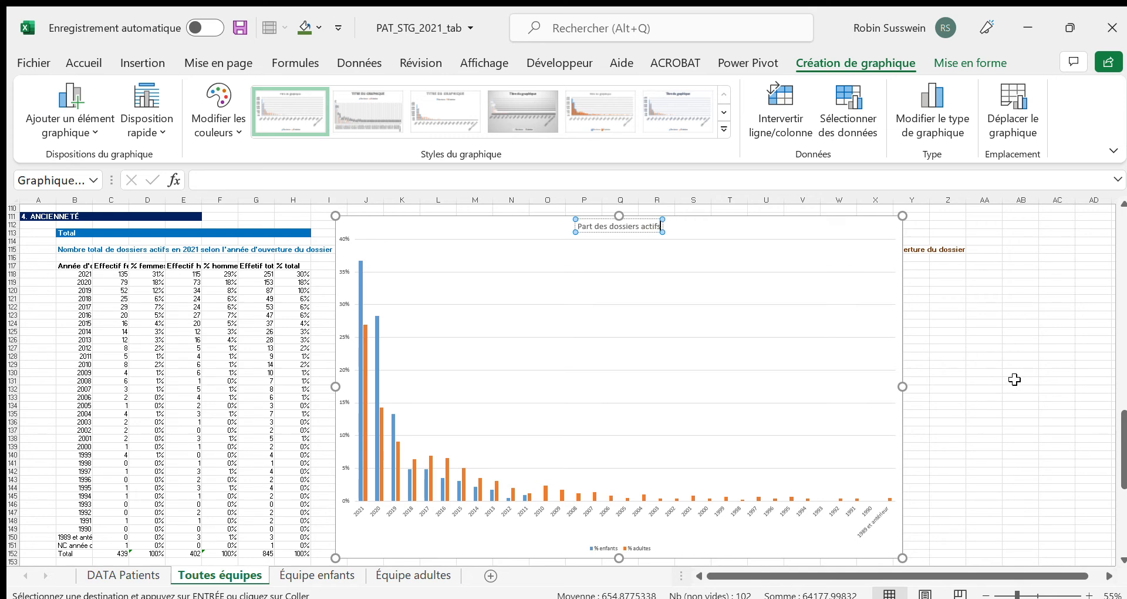
text( en 2021)
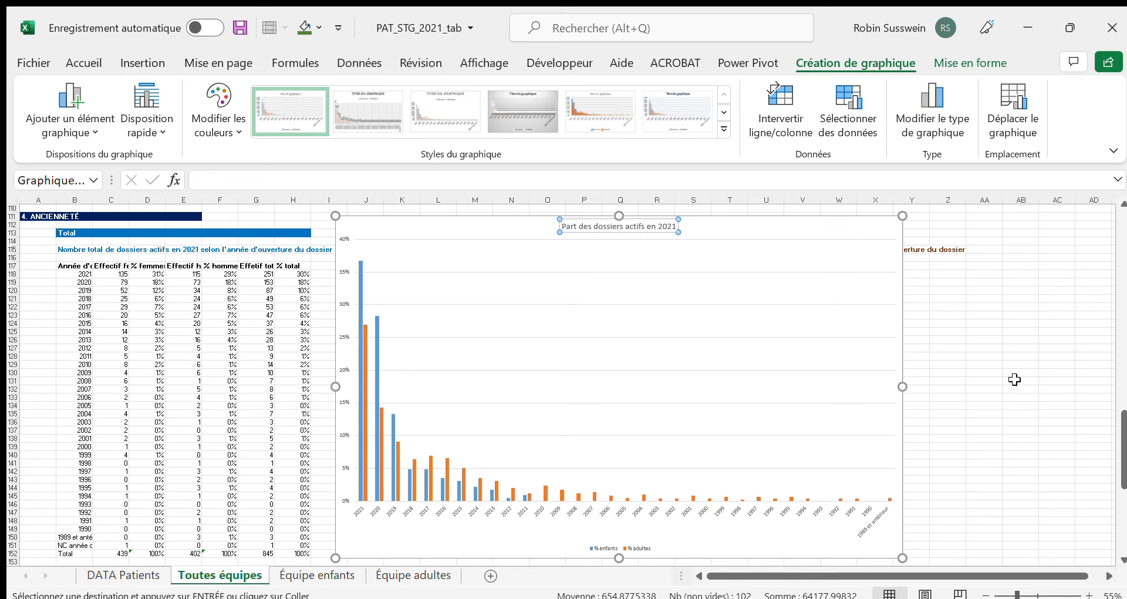
text( sel)
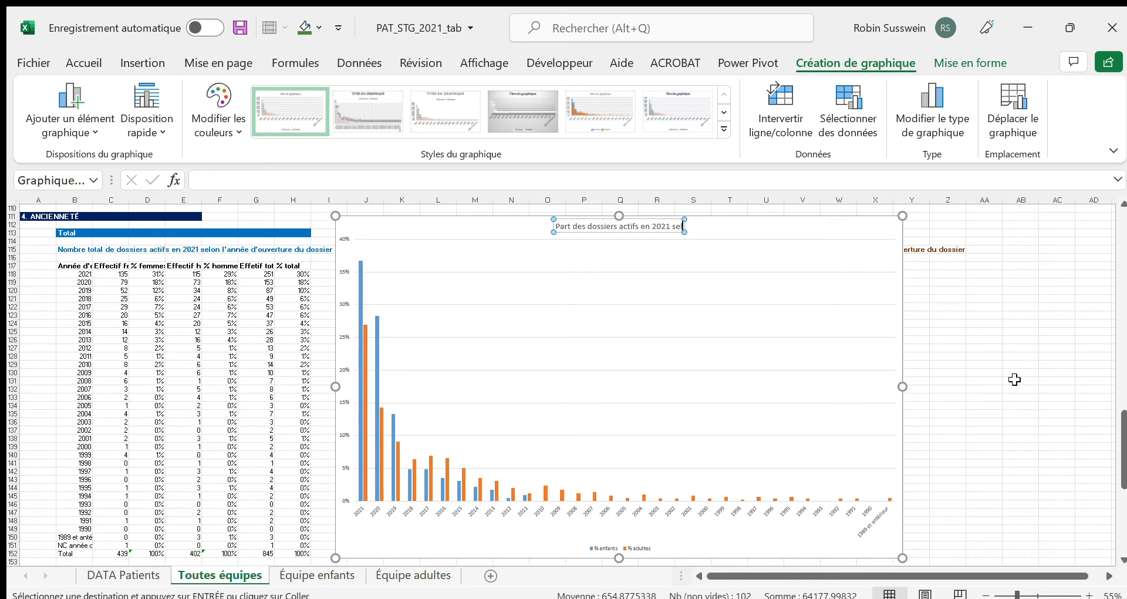
text(on l'année d'ouverture)
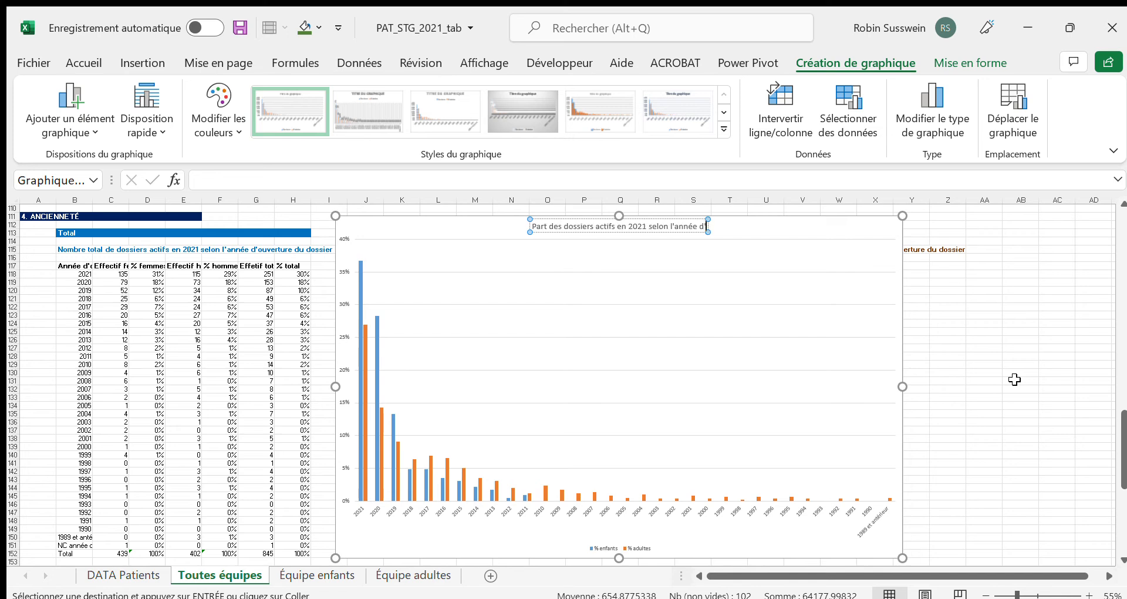
text( du)
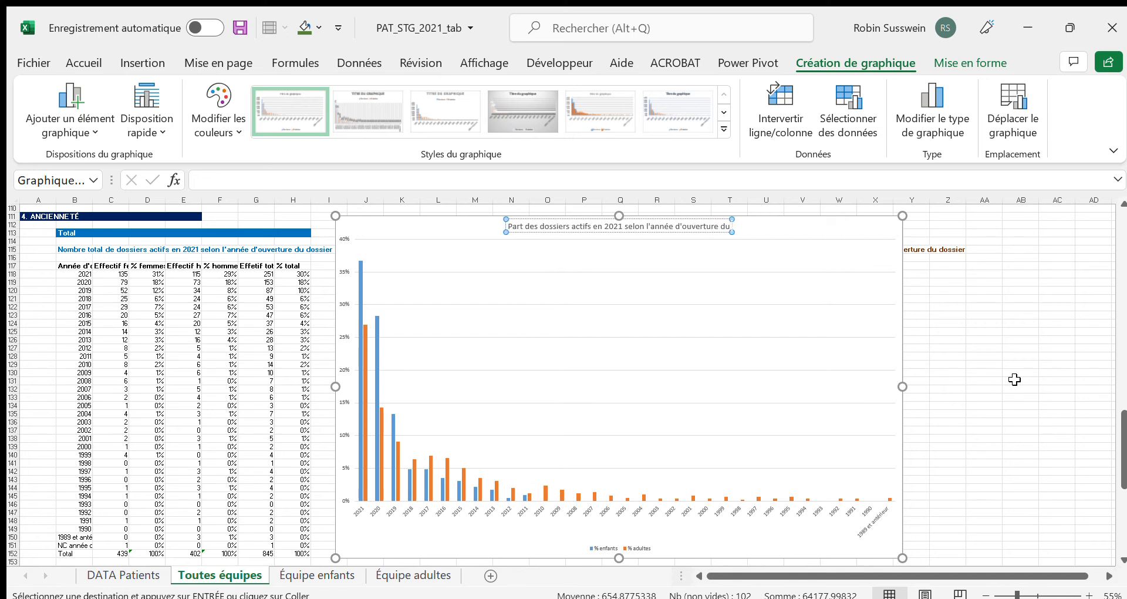
text( dossier, parmi les)
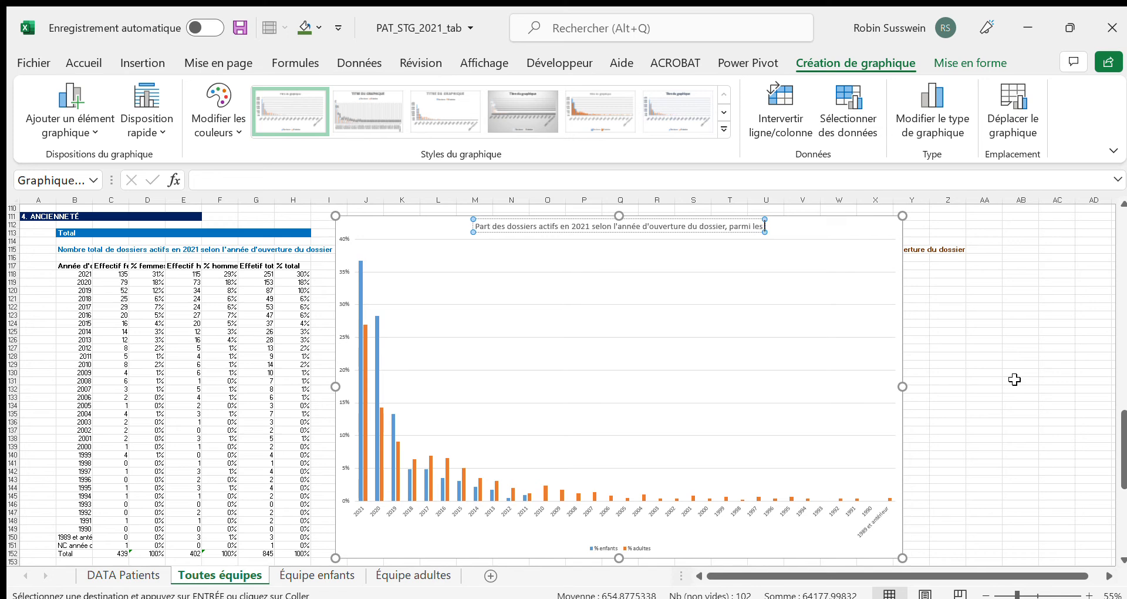
text( enfants ()
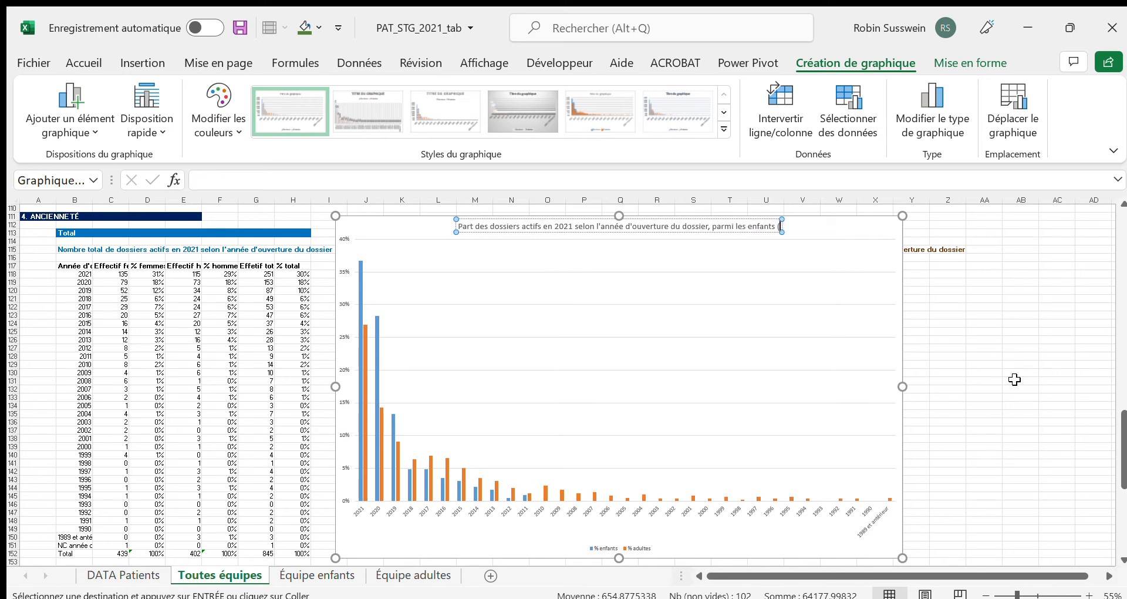
text(>)
key(BackSpace)
text(<18ans))
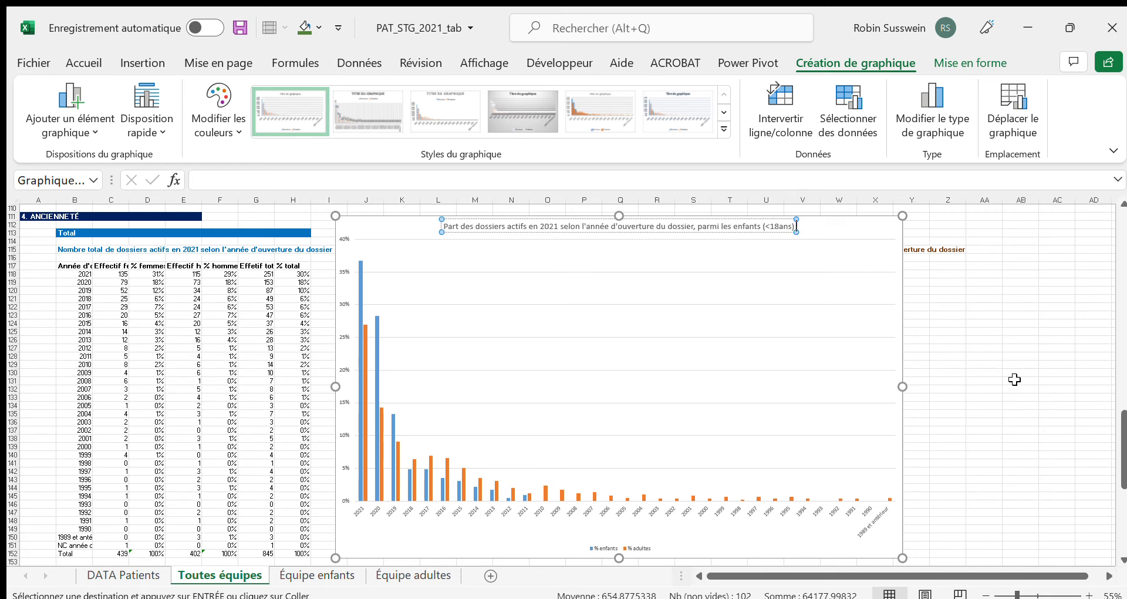
text( et parmi les adul)
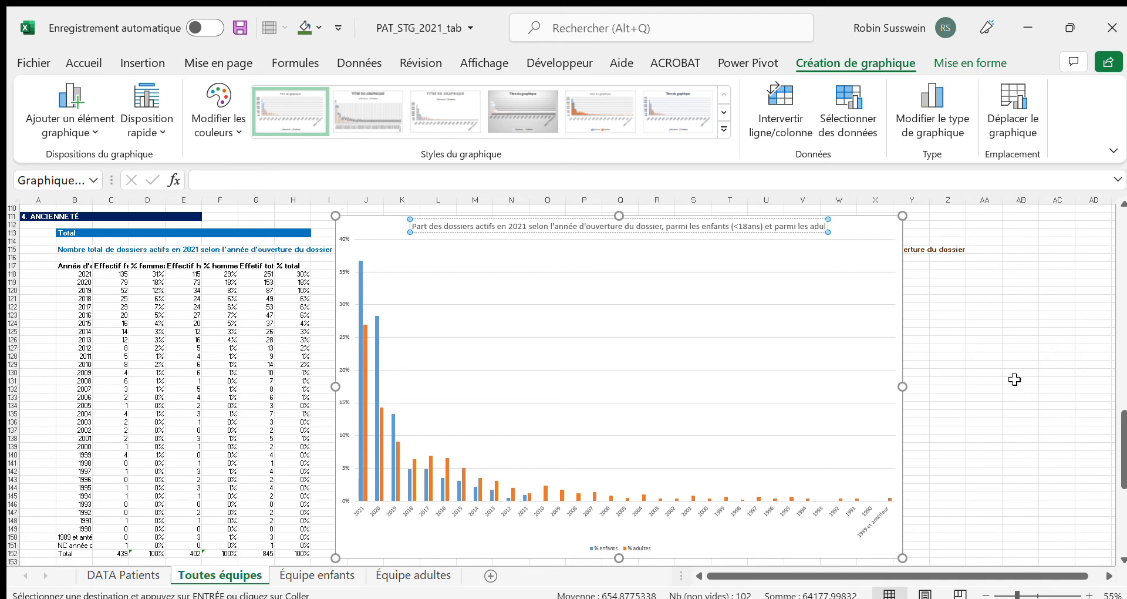
text(tes ()
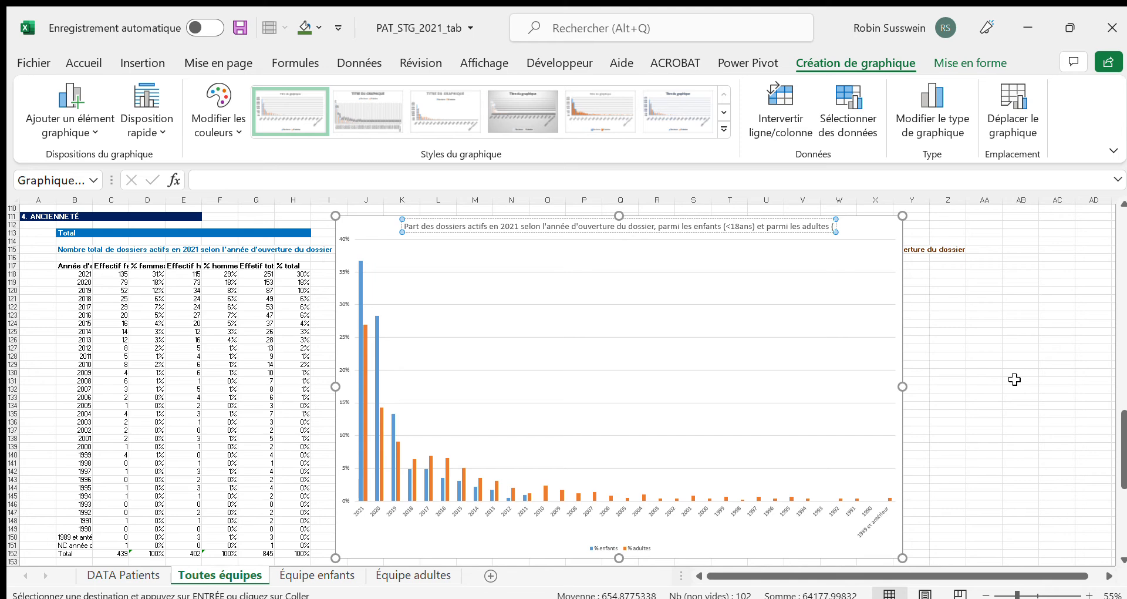
text(>=18ans)
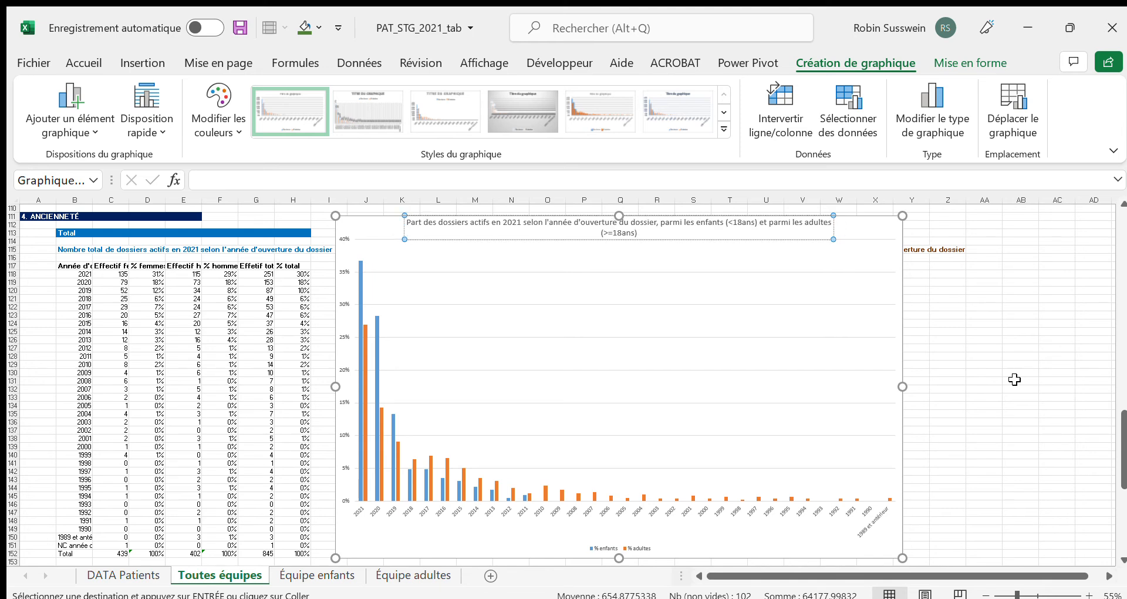
text())
click(942, 521)
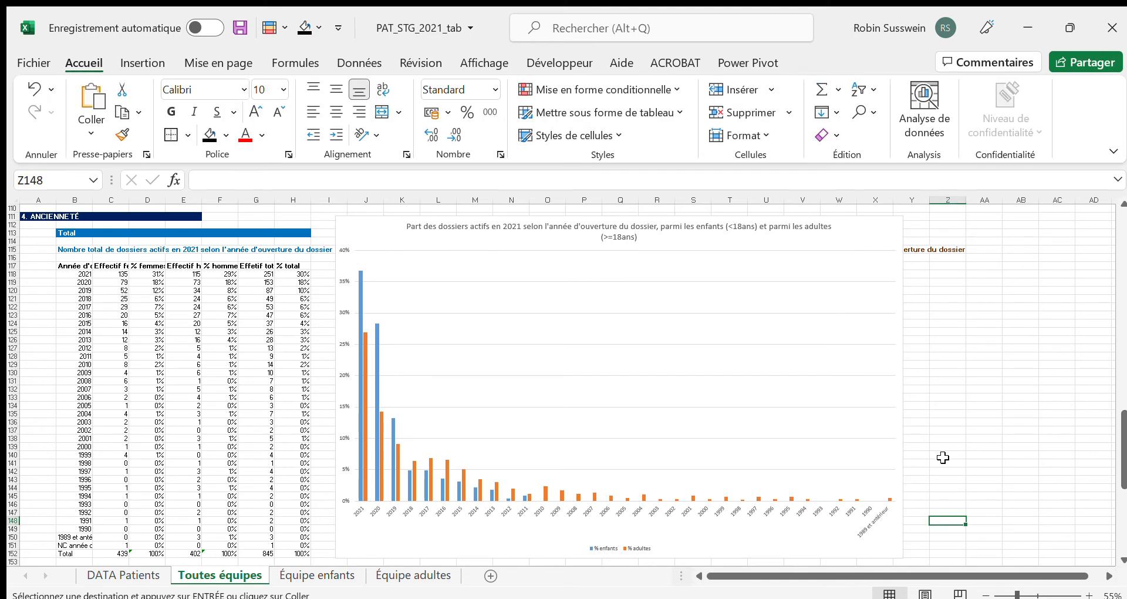
Delete the column chart comparing children and adults by file opening year
click(355, 225)
key(Delete)
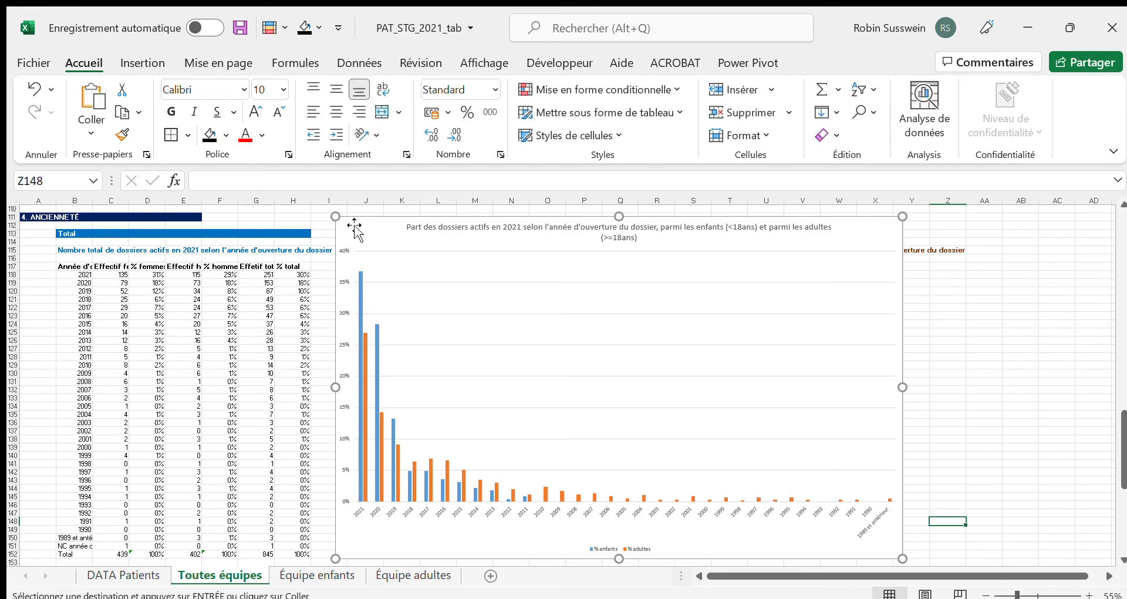
Look over the 5. TYPE DE DOSSIER and 6. FONCTION DU THERAPEUTE tables, and select the opening-year table's Total label in B152
scroll(450, 332, down, 1)
scroll(450, 332, down, 14)
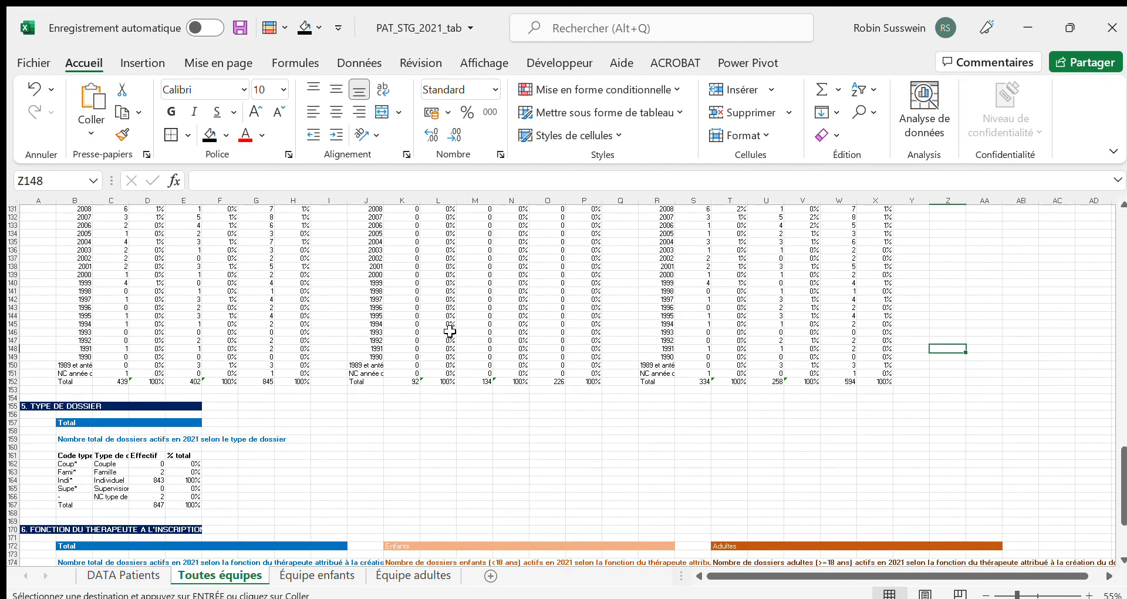
scroll(445, 331, up, 13)
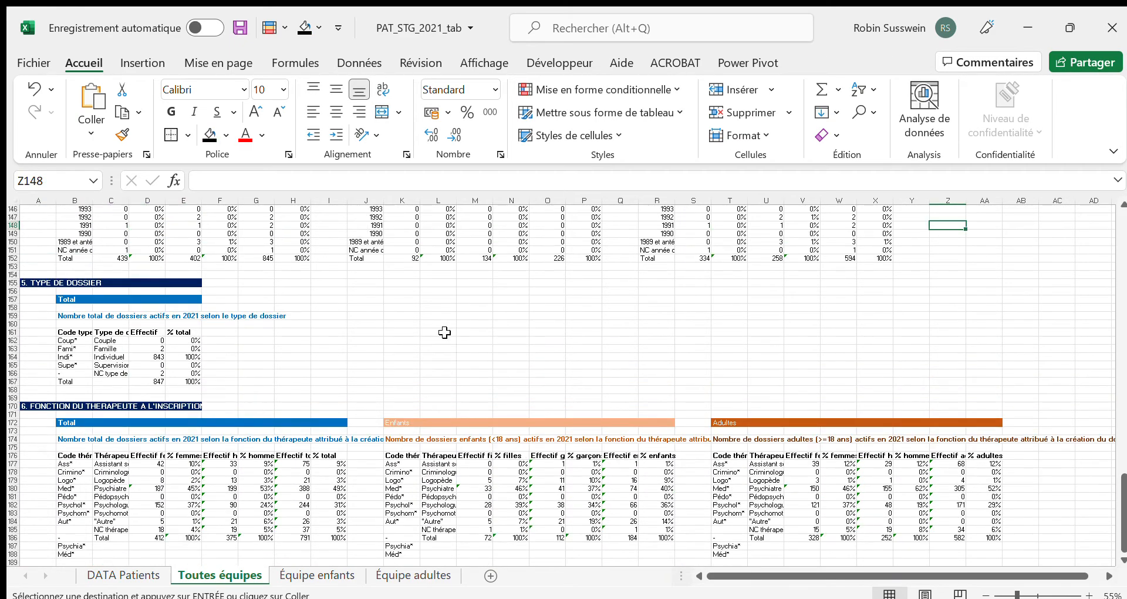
scroll(445, 333, up, 2)
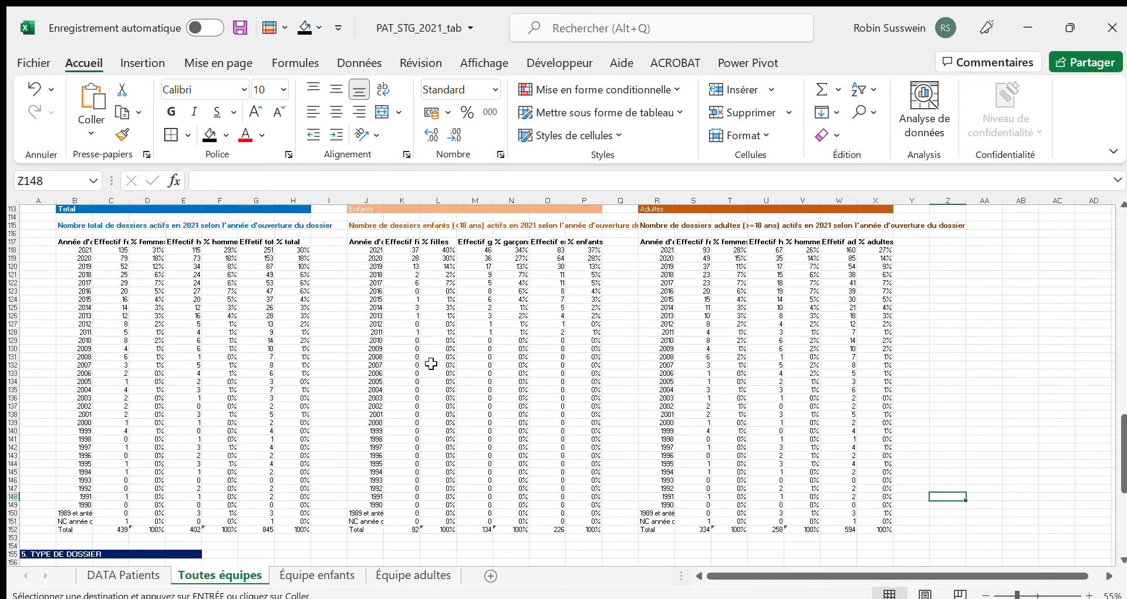
click(72, 528)
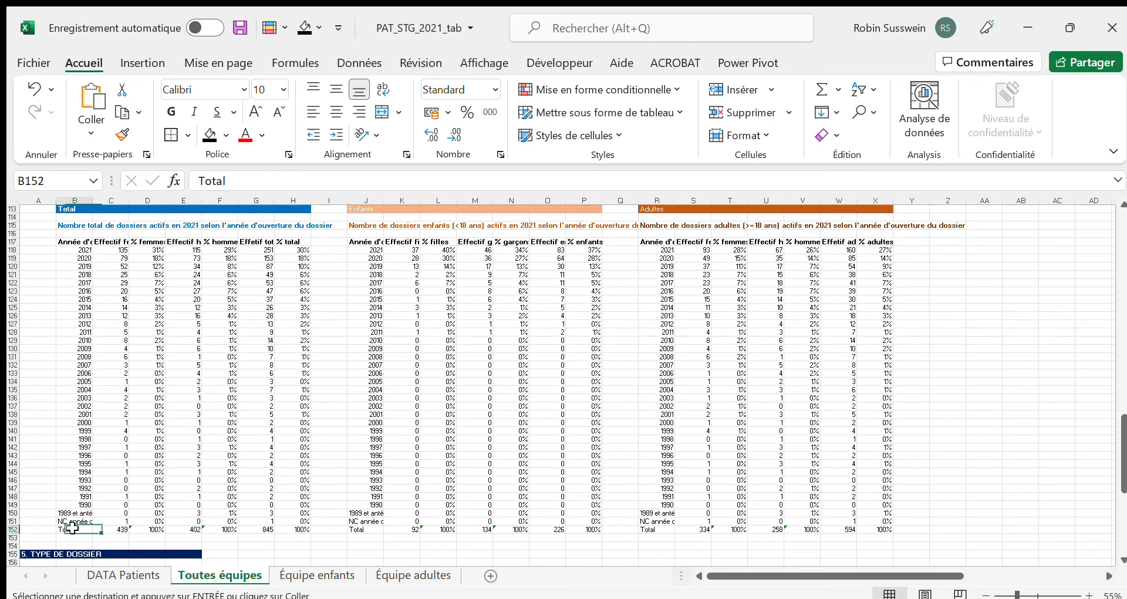
Select the year, women's, total and girls' count columns over rows 117 to 150, and reselect only the years in B117:B149
click(86, 242)
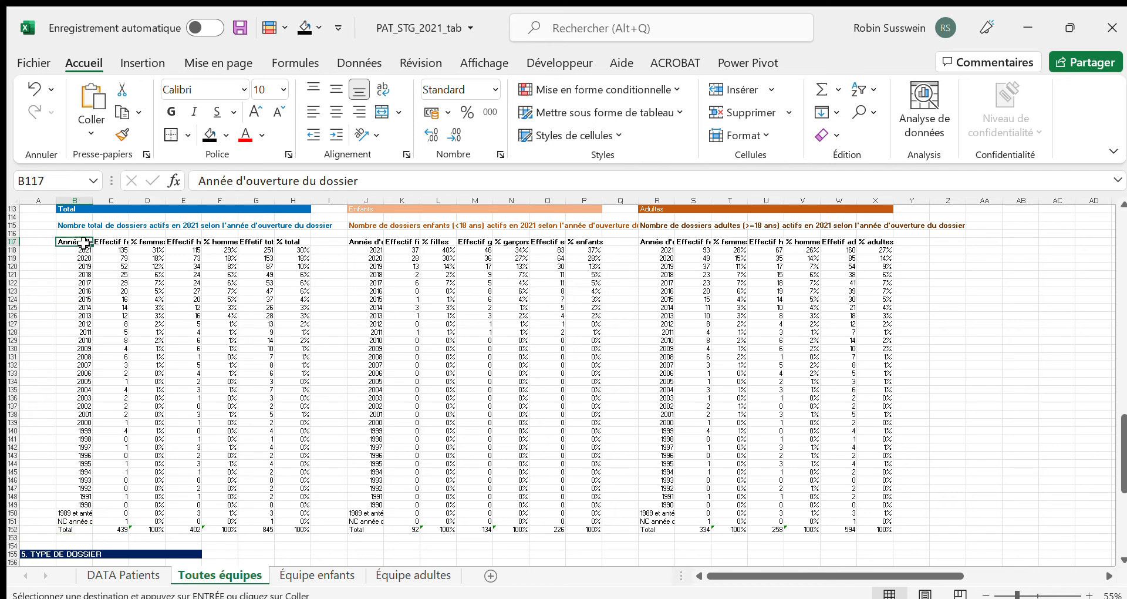
drag(86, 242, 115, 509)
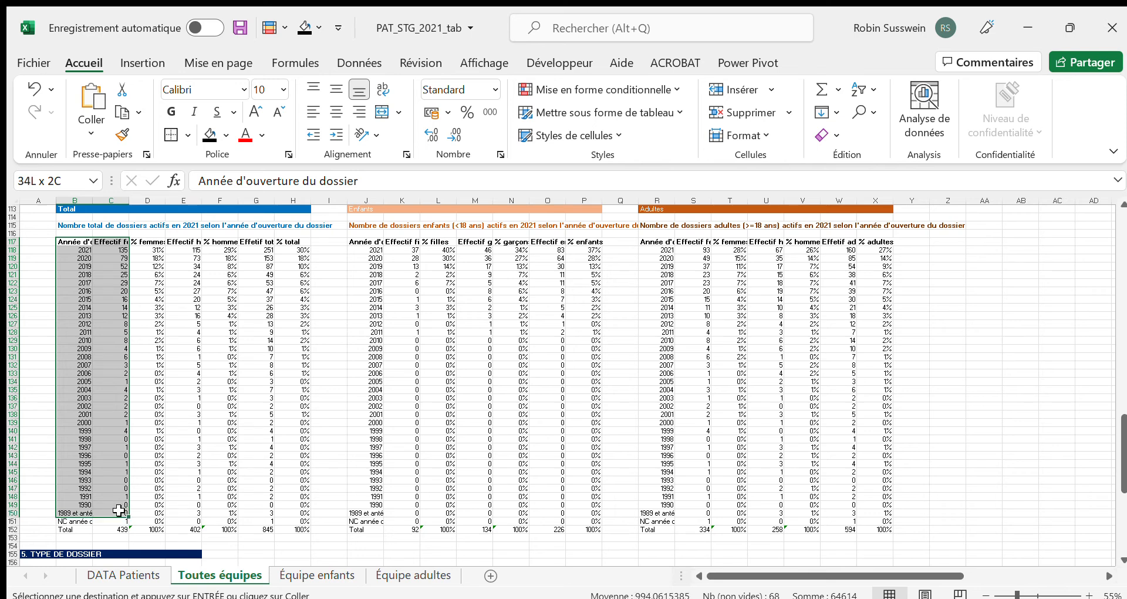
drag(119, 511, 120, 510)
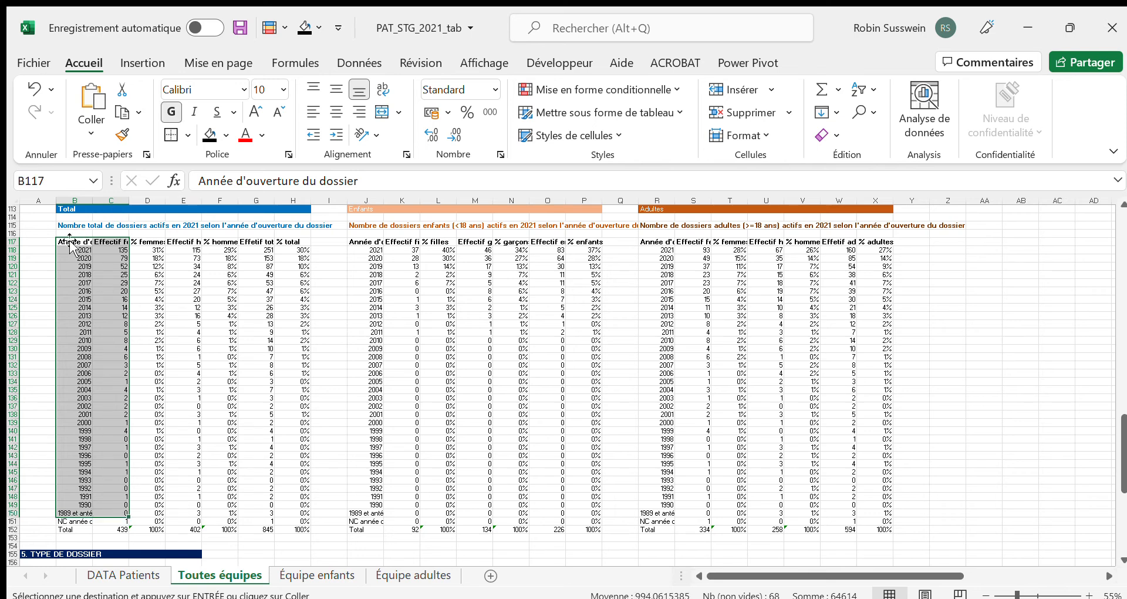
drag(252, 241, 241, 512)
ctrl+click(397, 239)
drag(397, 239, 397, 513)
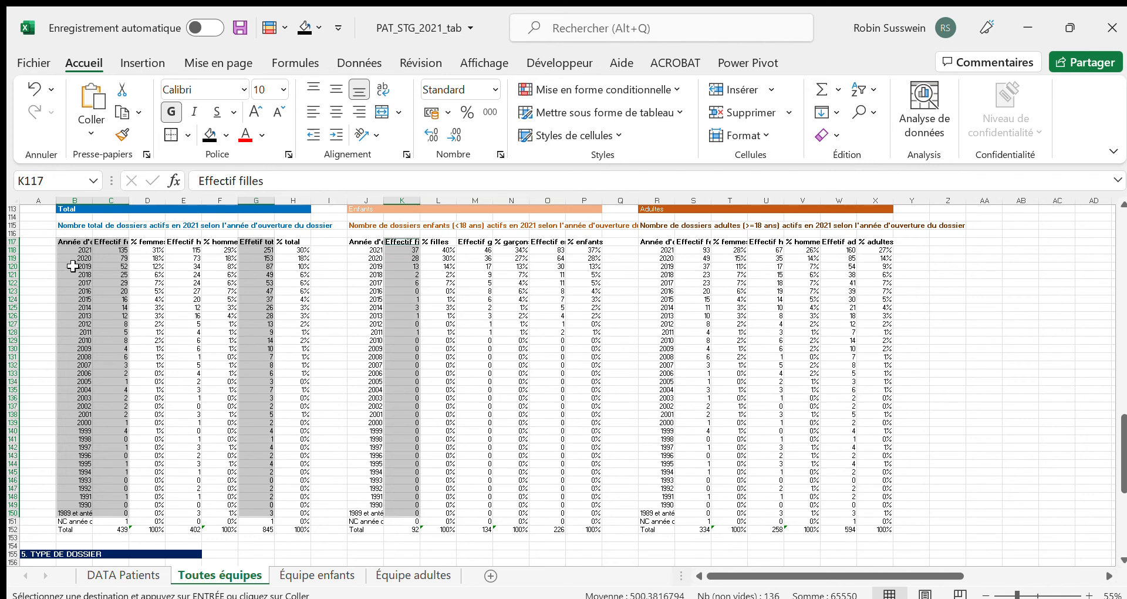
click(76, 250)
drag(68, 237, 81, 505)
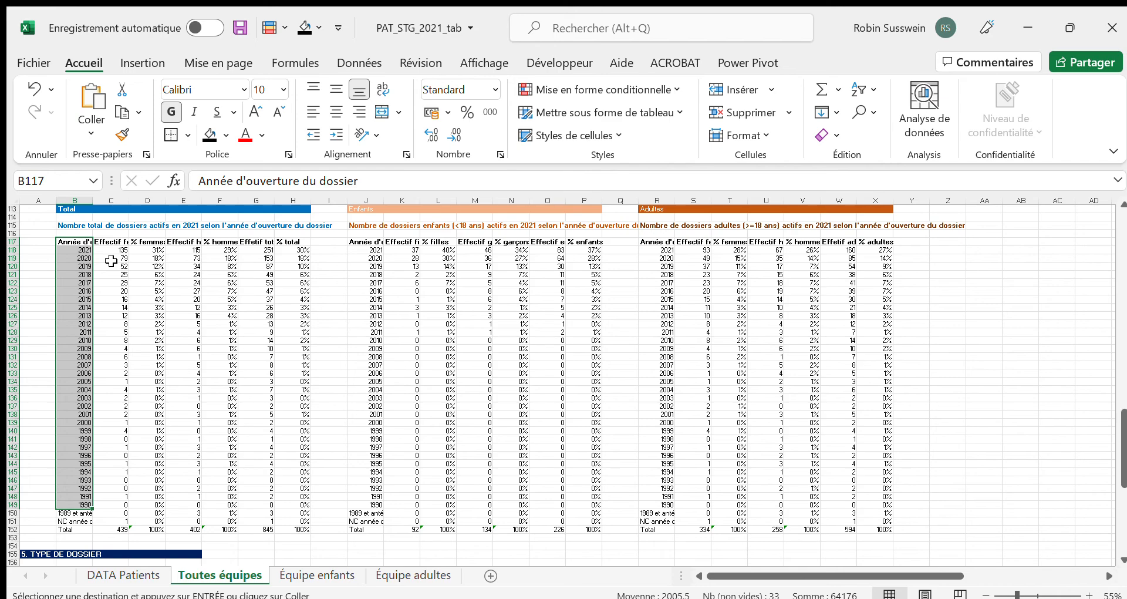
Review the age, residence and team tables, and select the Enfants and Adultes labels in C18 and C19
scroll(111, 261, up, 20)
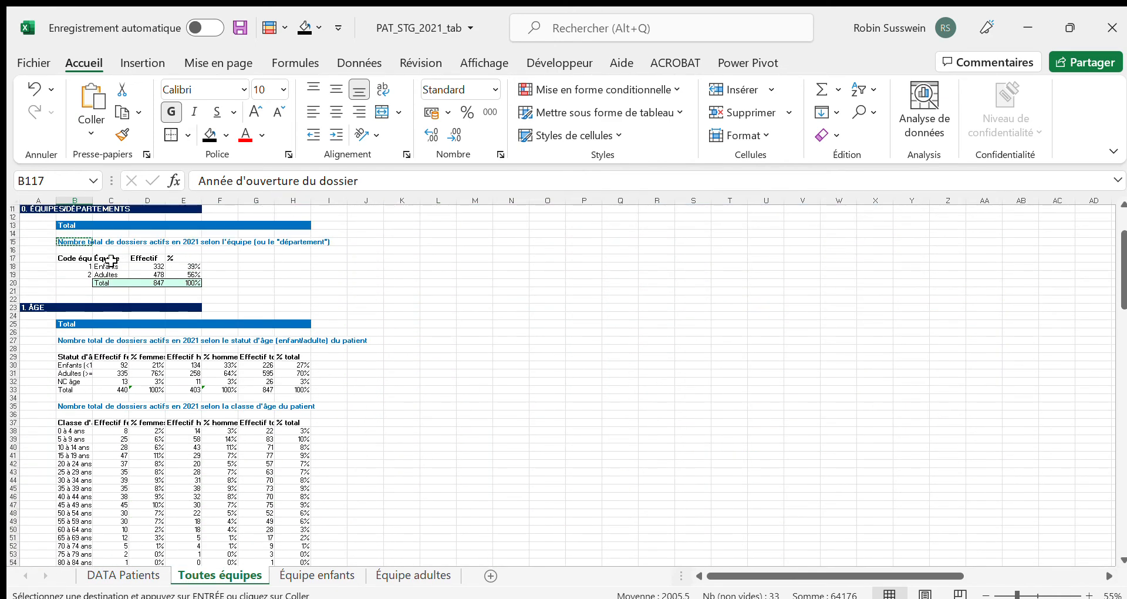
scroll(111, 261, down, 19)
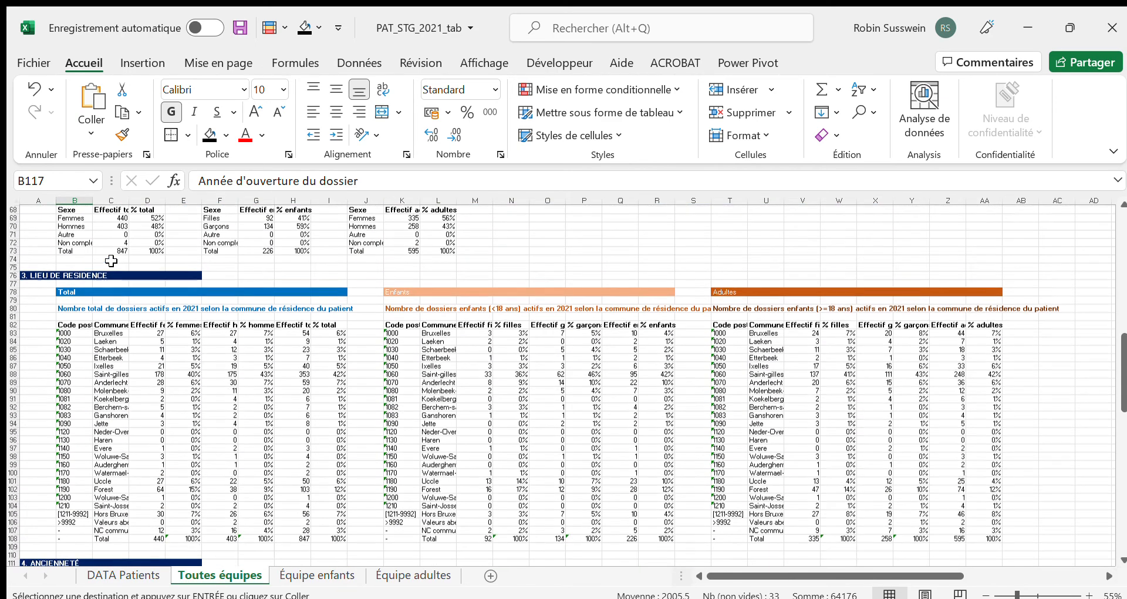
scroll(111, 261, up, 15)
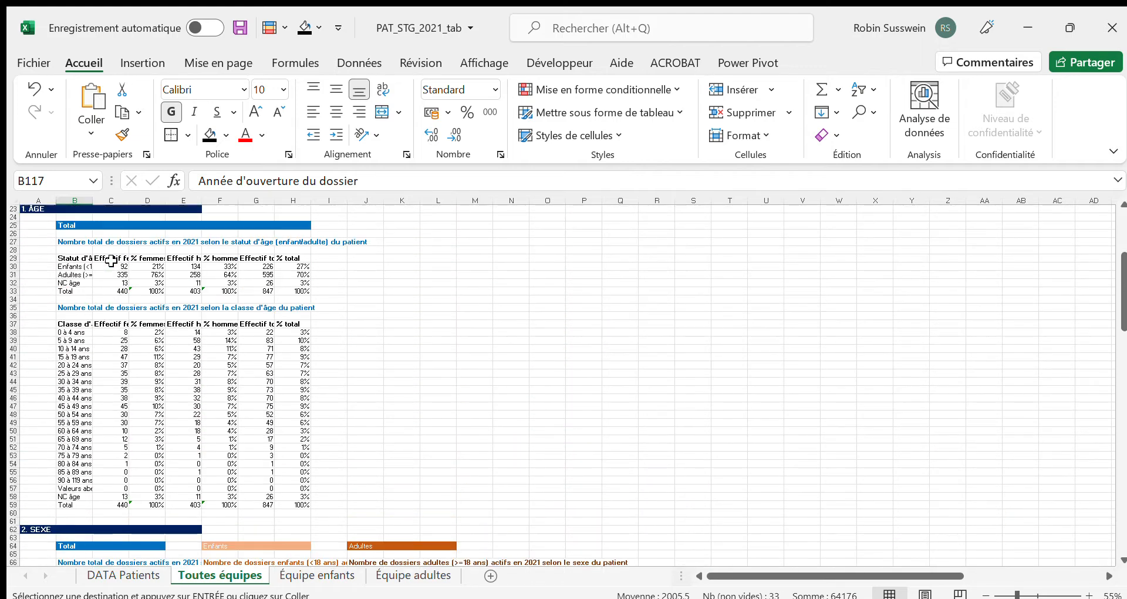
scroll(111, 261, up, 7)
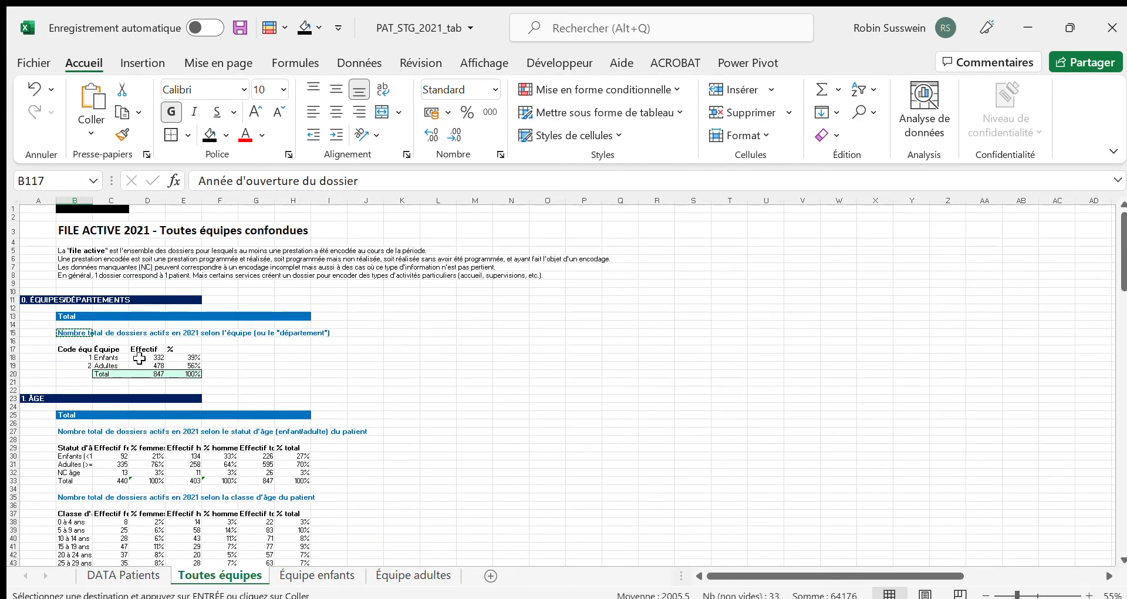
click(107, 357)
click(106, 366)
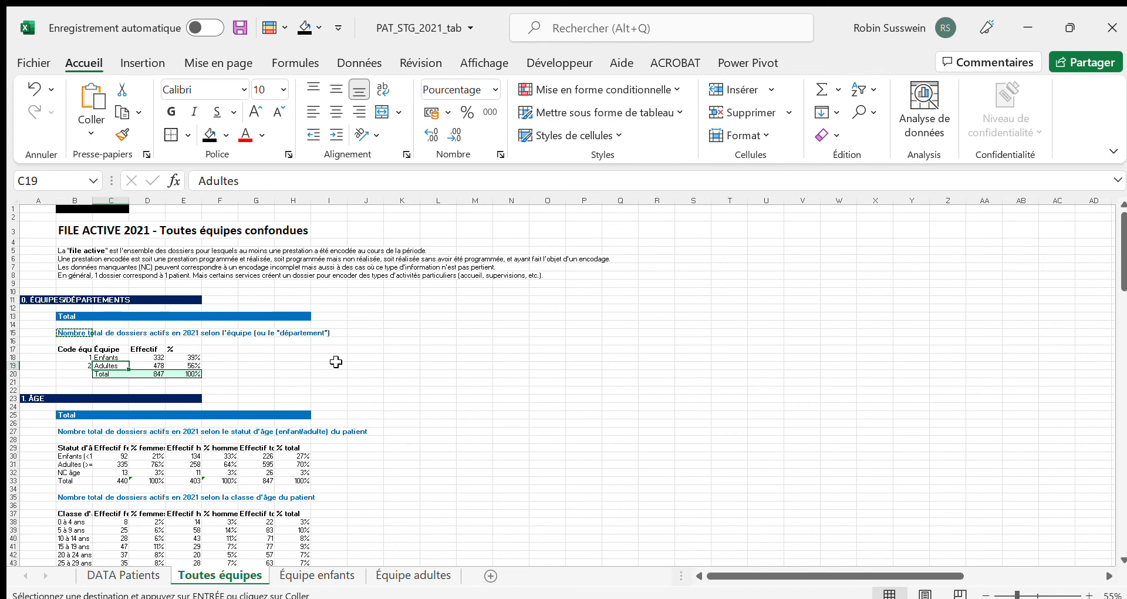
Select the age classes and women's counts in B37:C56, and clear the selection by selecting A35
scroll(336, 361, down, 7)
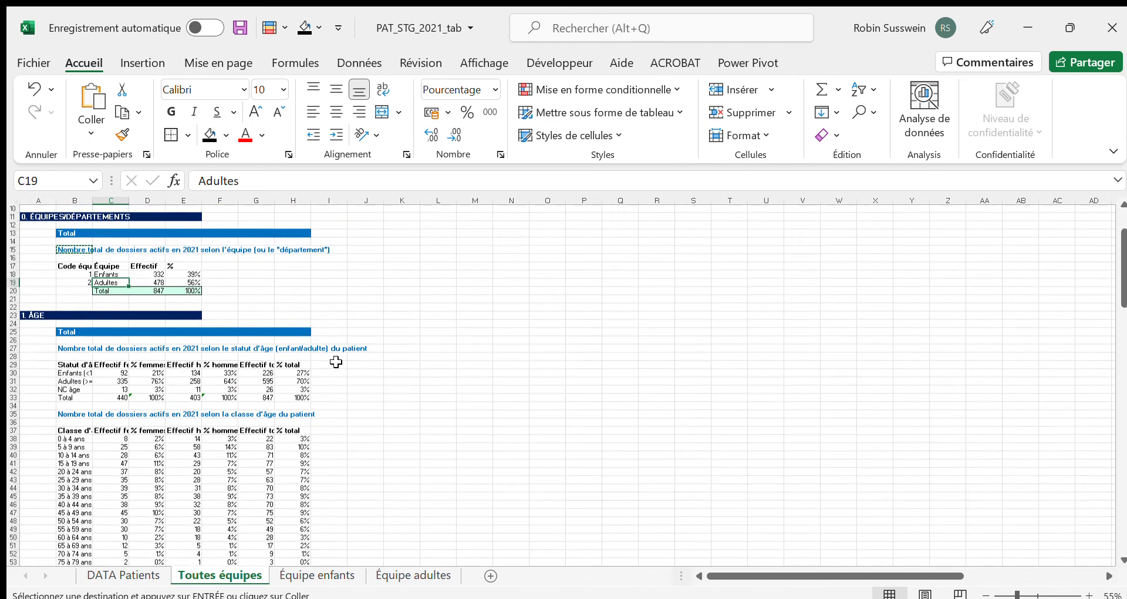
scroll(97, 332, down, 1)
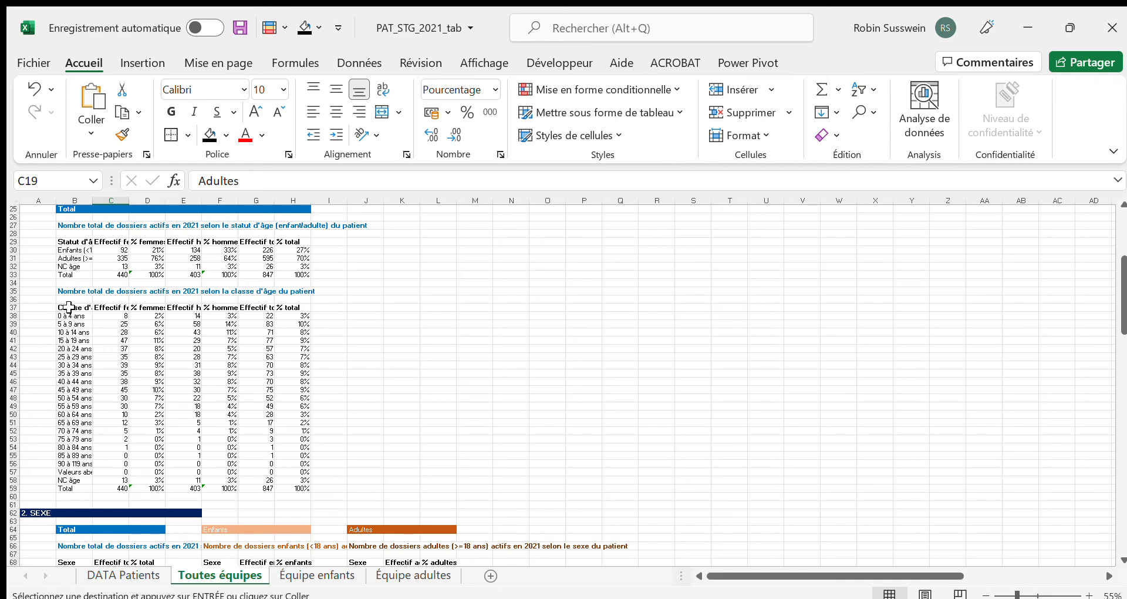
drag(69, 307, 99, 464)
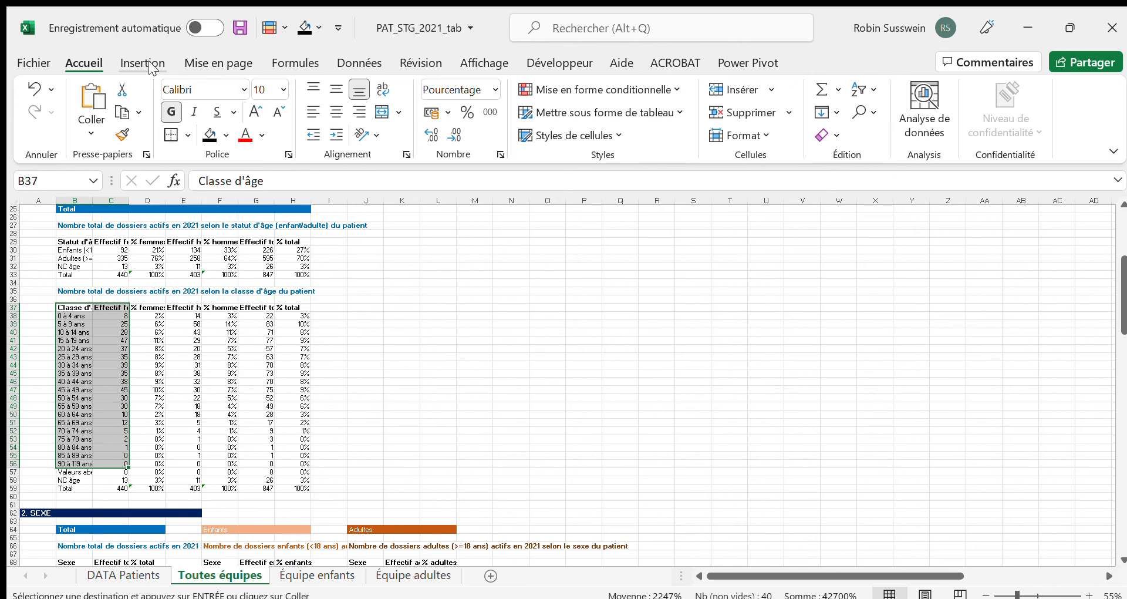
click(47, 299)
click(58, 293)
Insert a recommended bar chart of Effectif total by Commune from C82:C105 and H82:H105, and enlarge it across columns G to S
scroll(166, 367, down, 14)
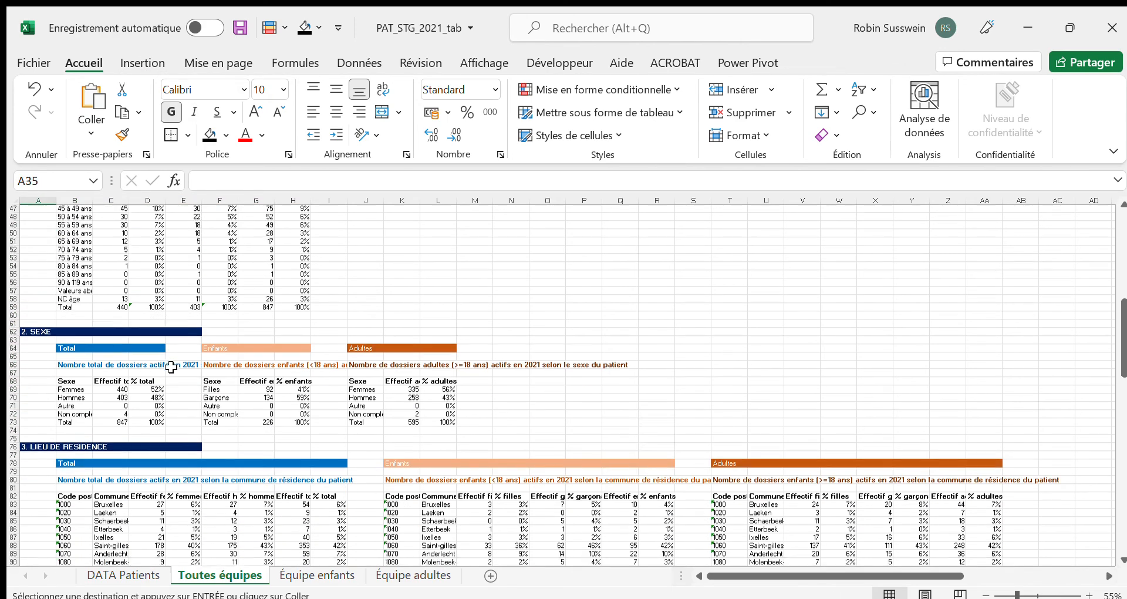
scroll(165, 367, down, 3)
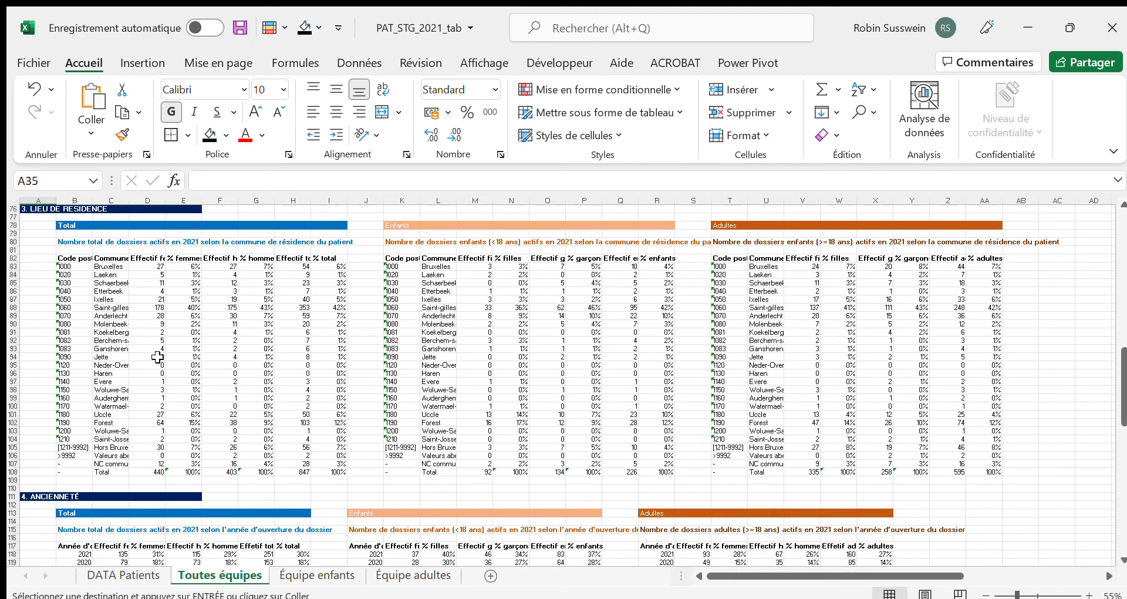
scroll(147, 352, up, 3)
scroll(127, 336, down, 1)
scroll(126, 336, down, 1)
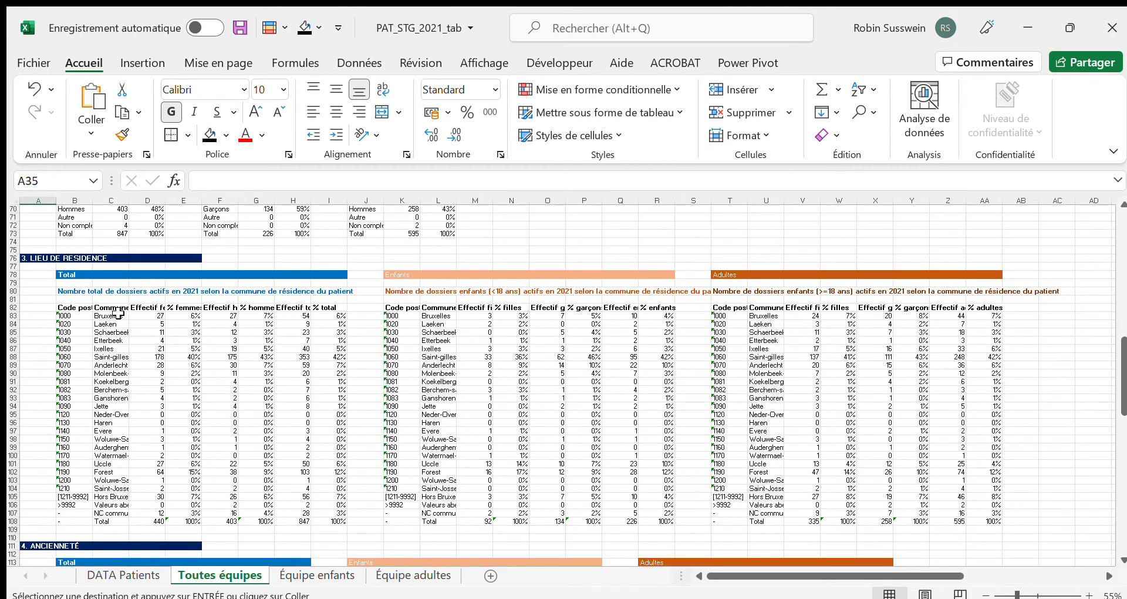
drag(112, 307, 110, 498)
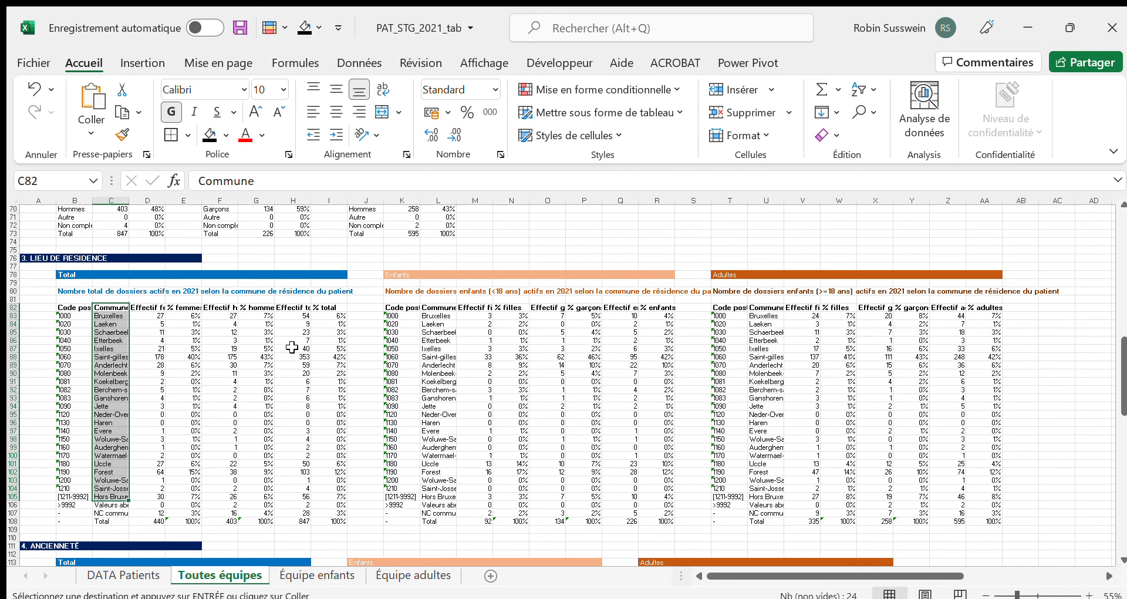
drag(293, 307, 303, 499)
click(143, 63)
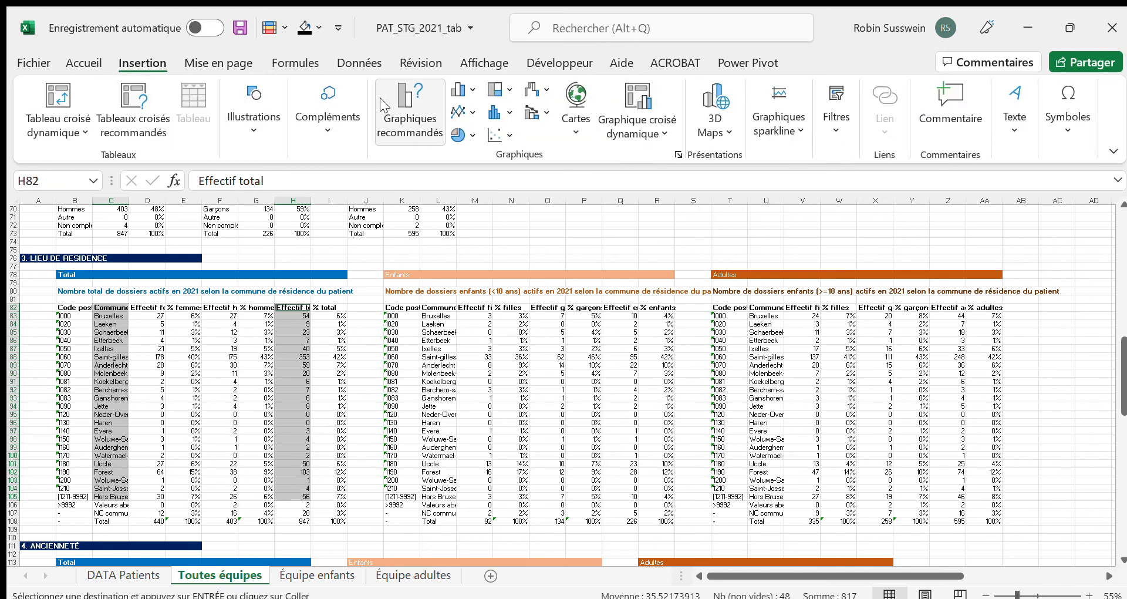
click(400, 105)
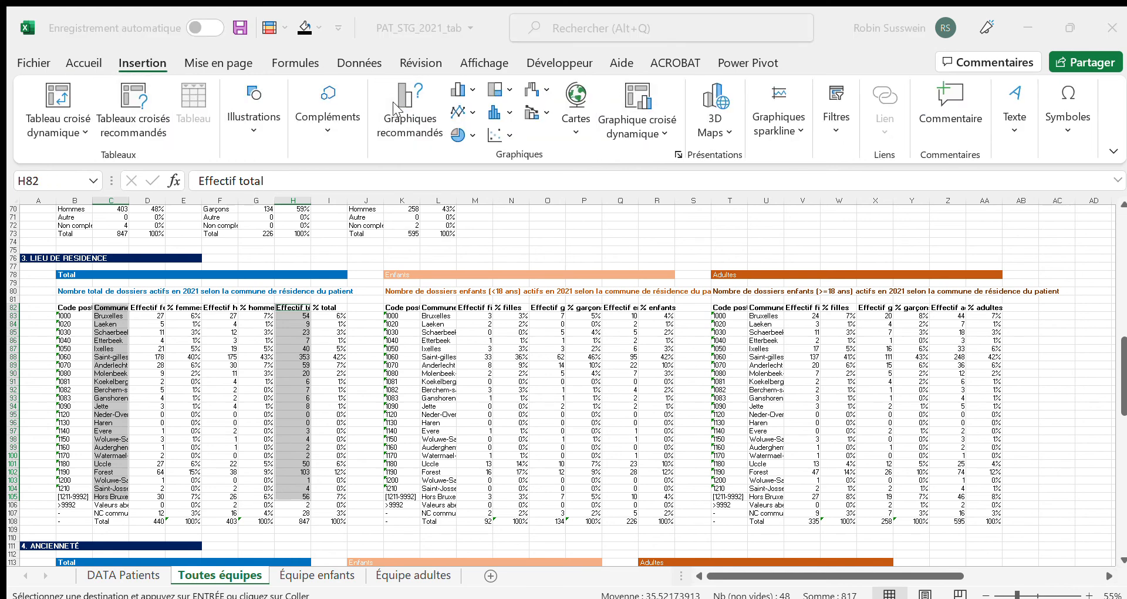
click(745, 552)
drag(652, 323, 453, 221)
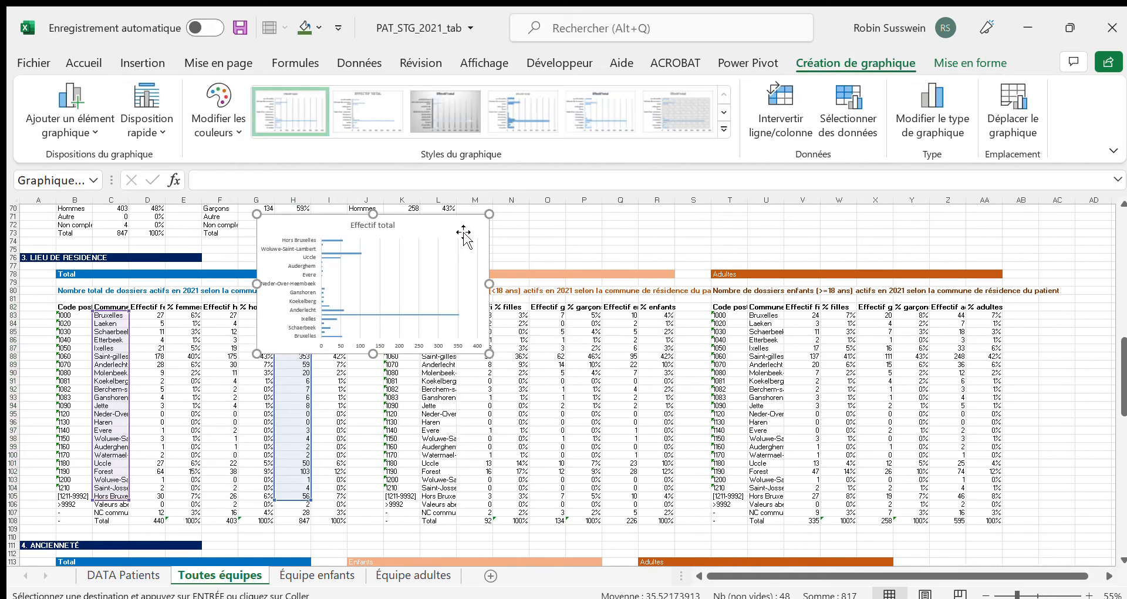
drag(490, 354, 710, 549)
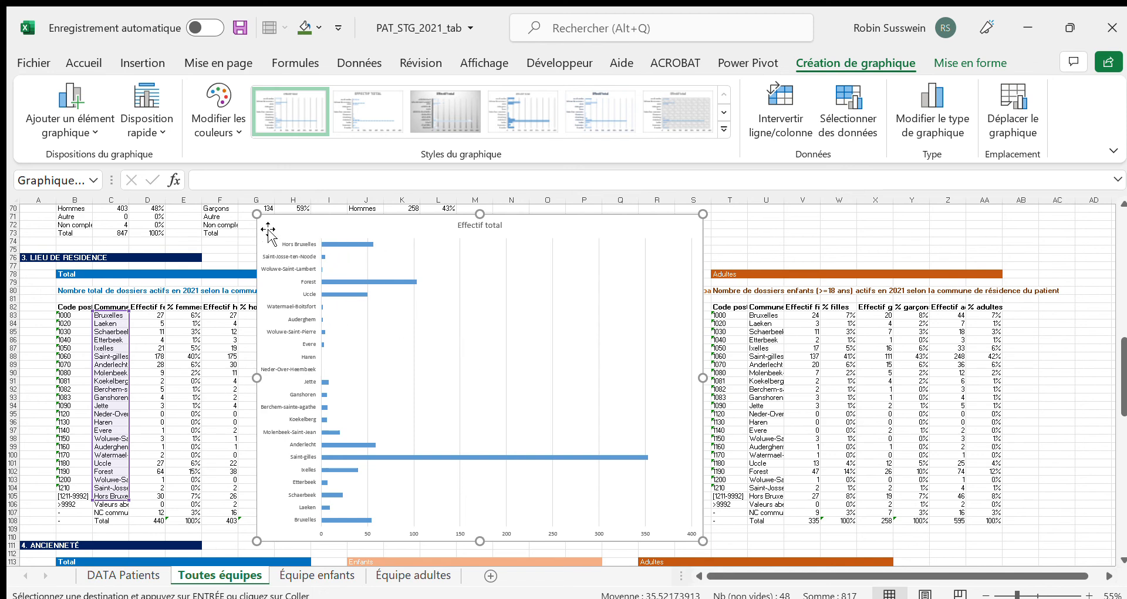
Delete the bar chart of total files by commune and select A75
key(Delete)
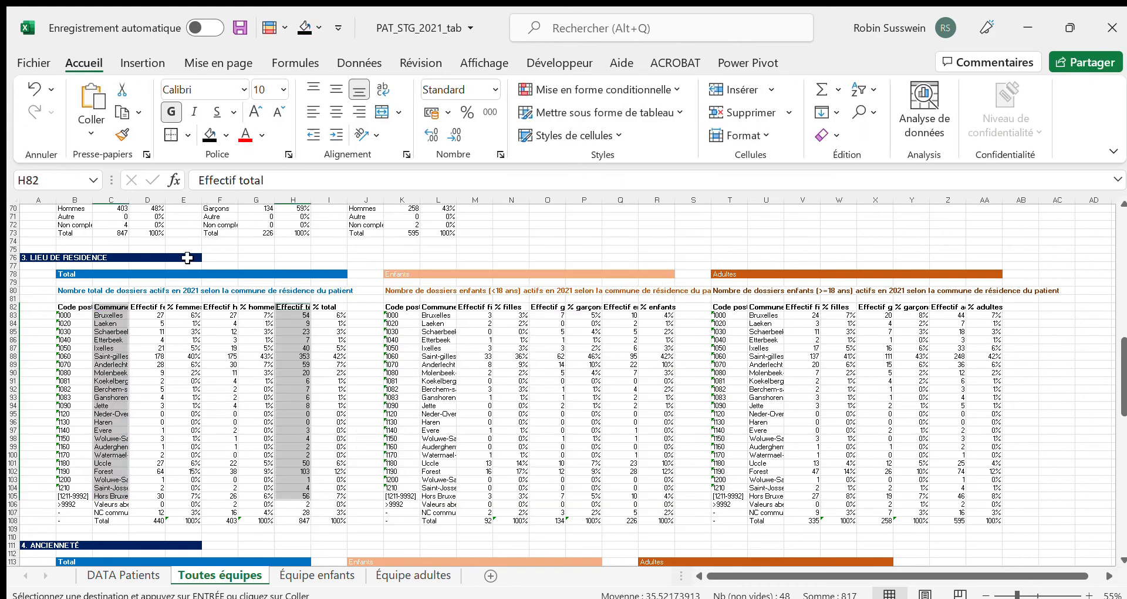
click(39, 249)
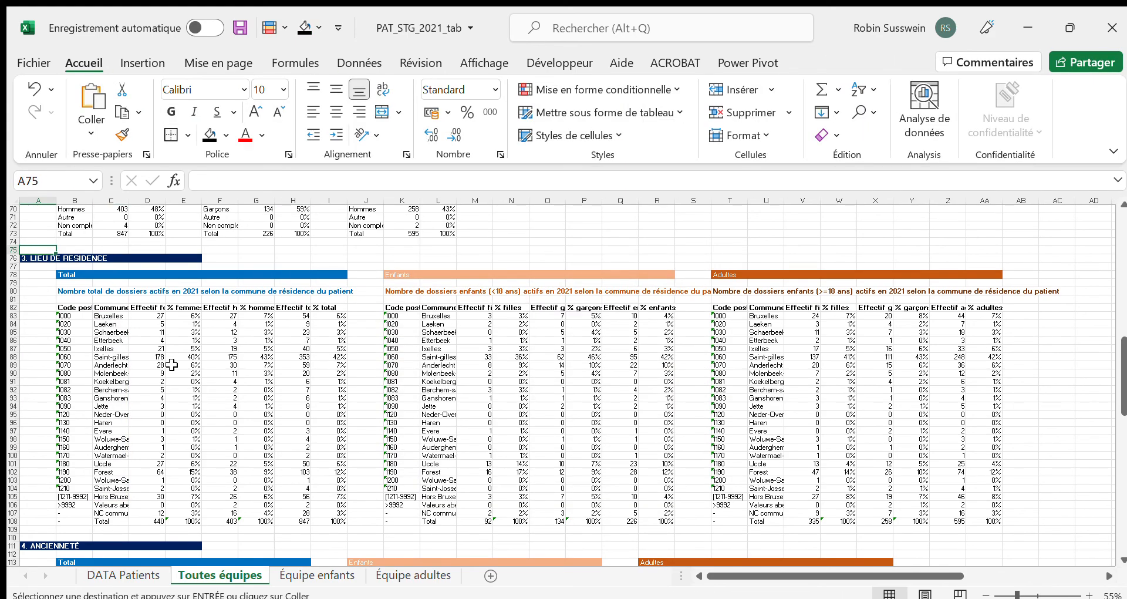
Examine the 4. ANCIENNETÉ tables by opening year, pointing out the Enfants heading in J113 and the Adultes heading in R113
scroll(172, 364, down, 6)
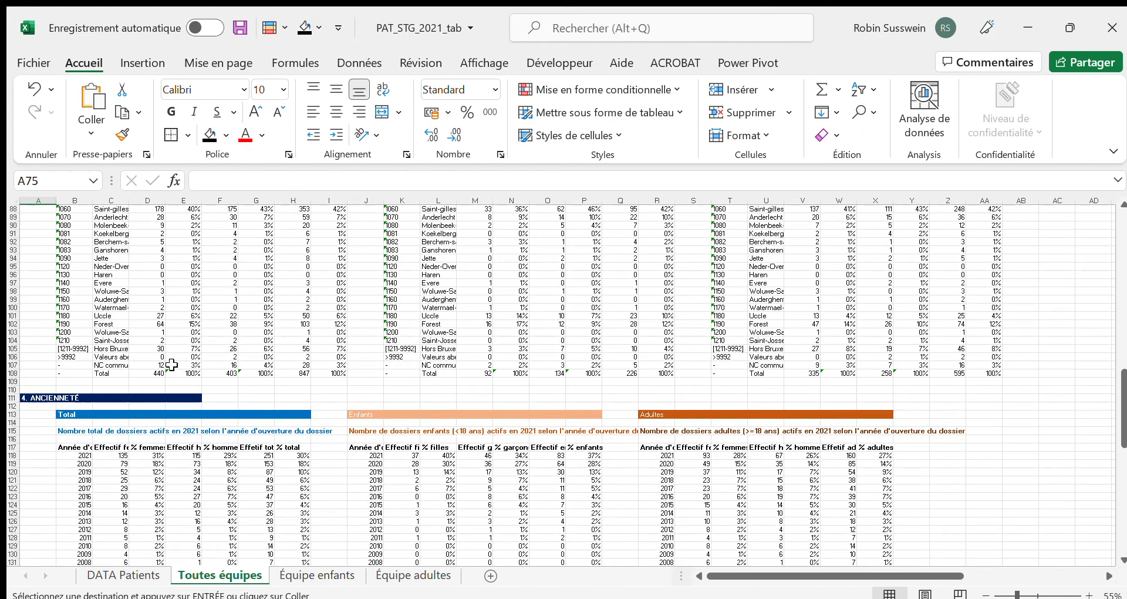
scroll(171, 365, down, 7)
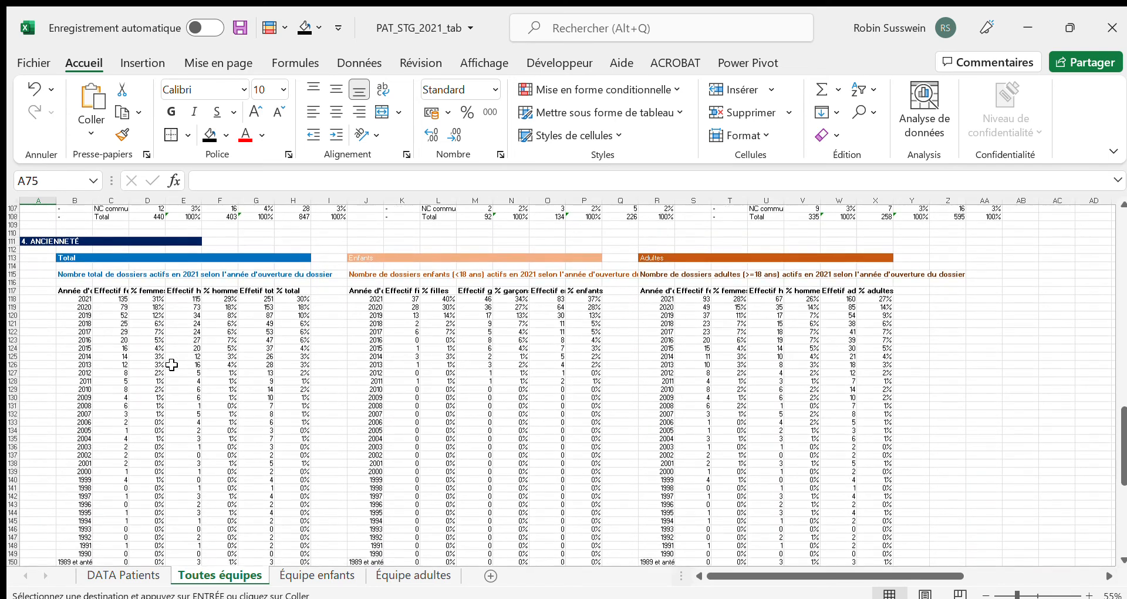
scroll(140, 340, down, 1)
scroll(141, 340, up, 1)
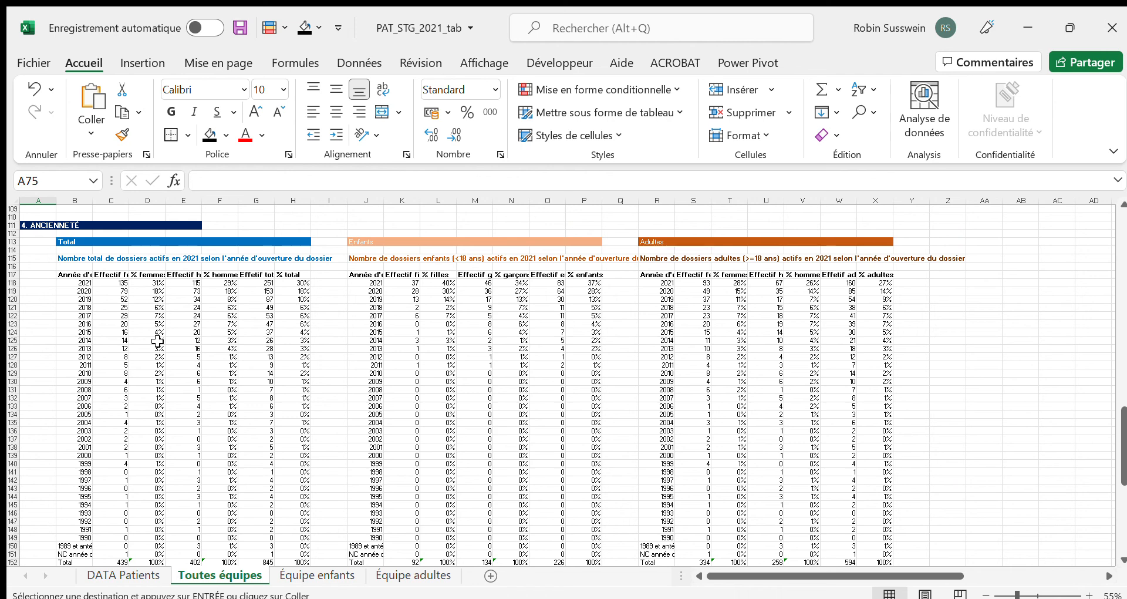
click(367, 242)
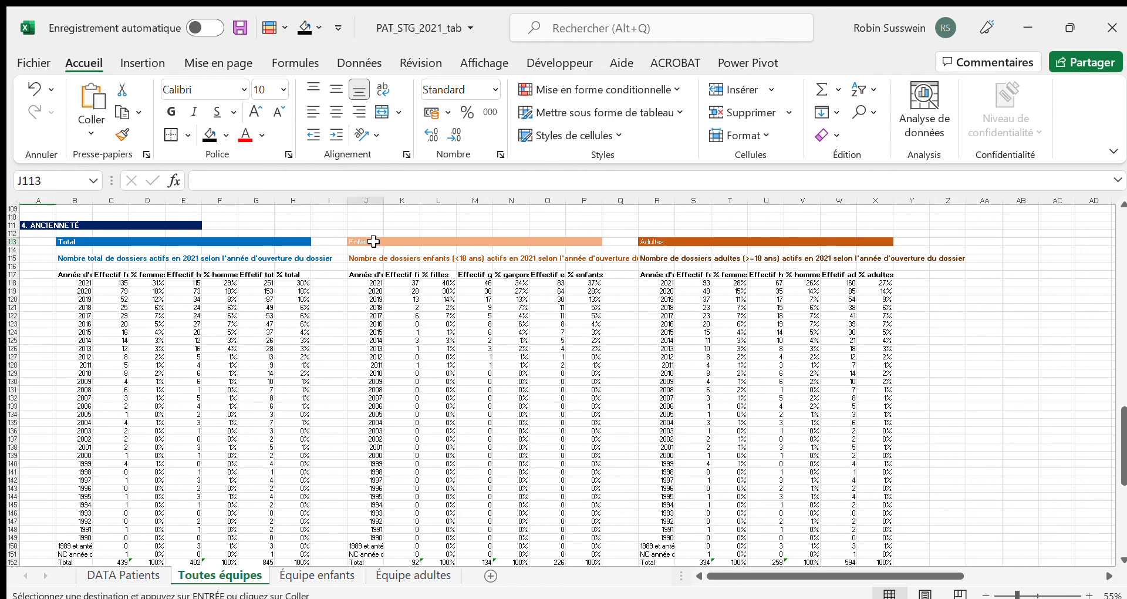
click(658, 241)
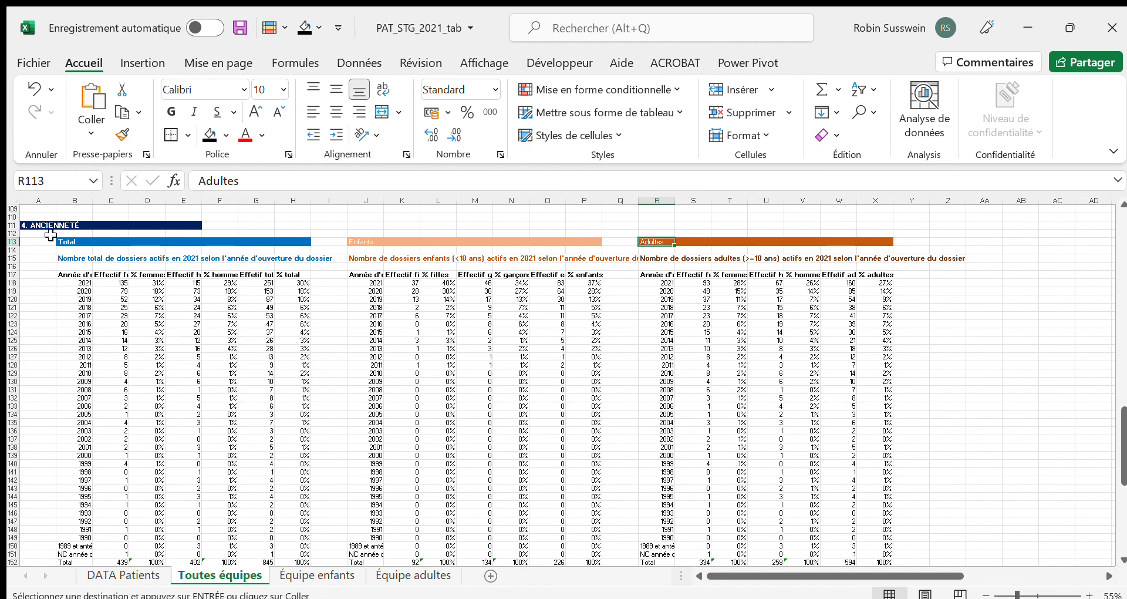
click(36, 207)
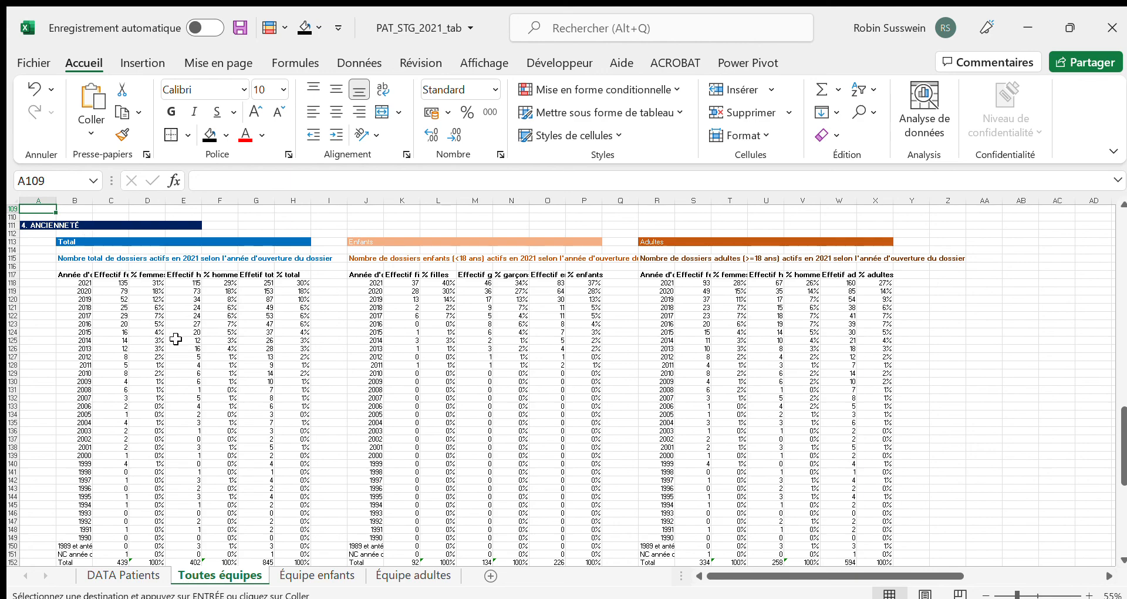
Return to the beginning of the Toutes équipes sheet and select A1
scroll(176, 340, up, 20)
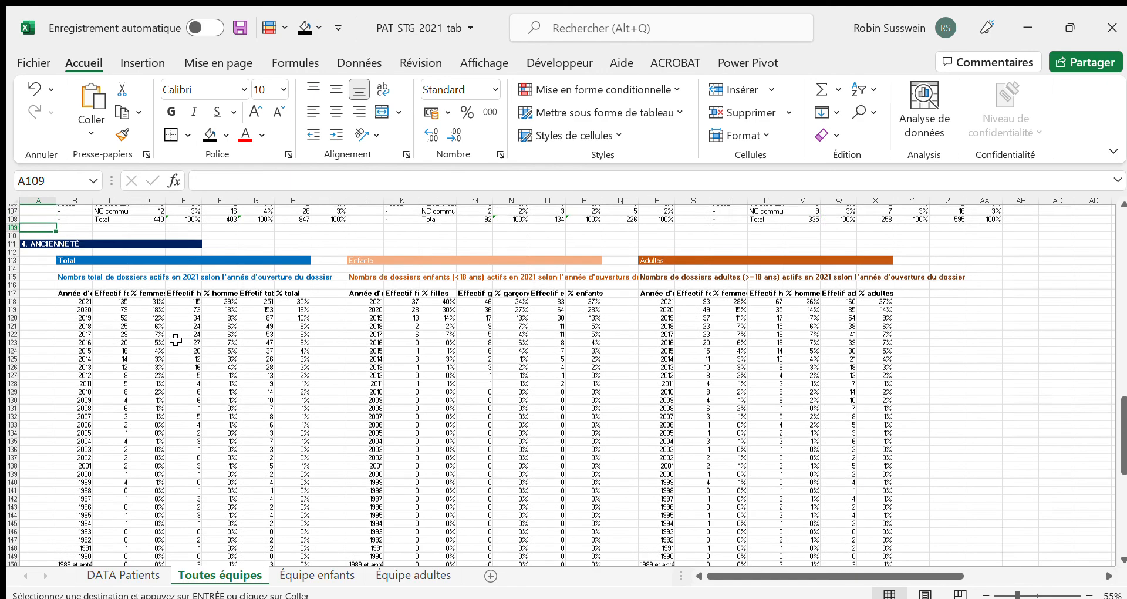
scroll(175, 340, up, 7)
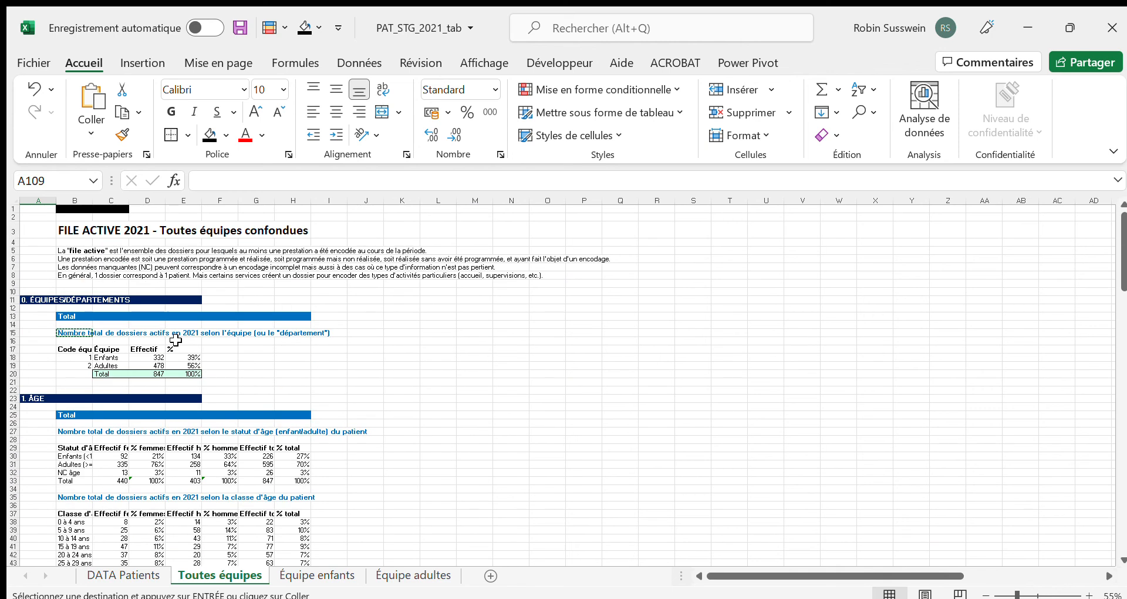
click(39, 209)
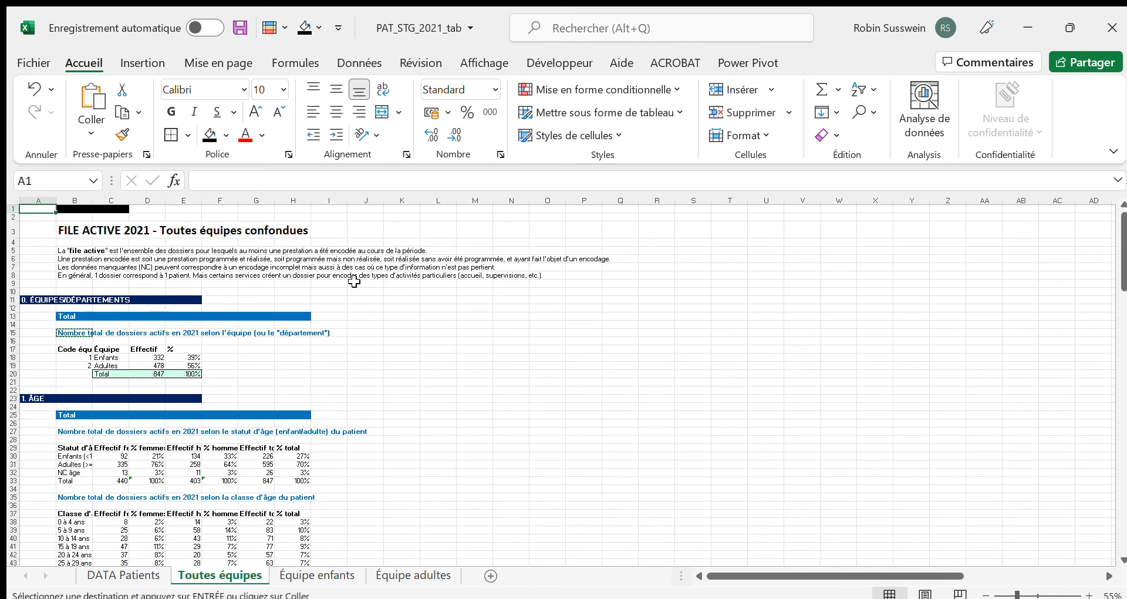